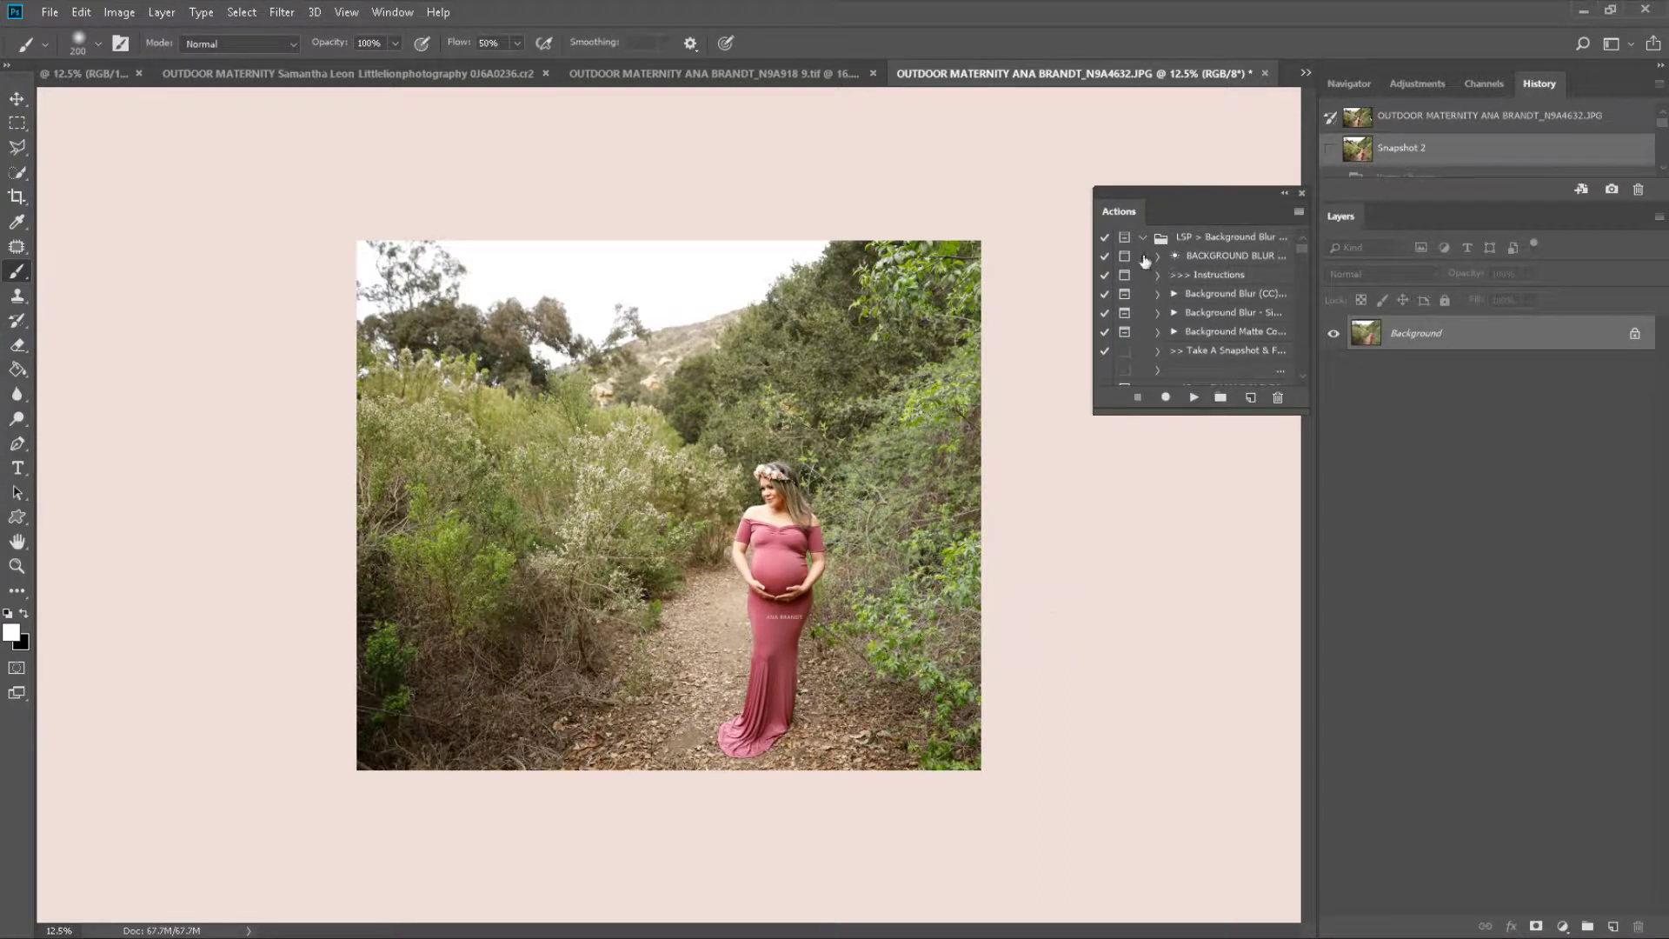
# Step: Show the actions in button mode and run the guided Background Blur (CC) action on the maternity photo
pyautogui.click(1298, 212)
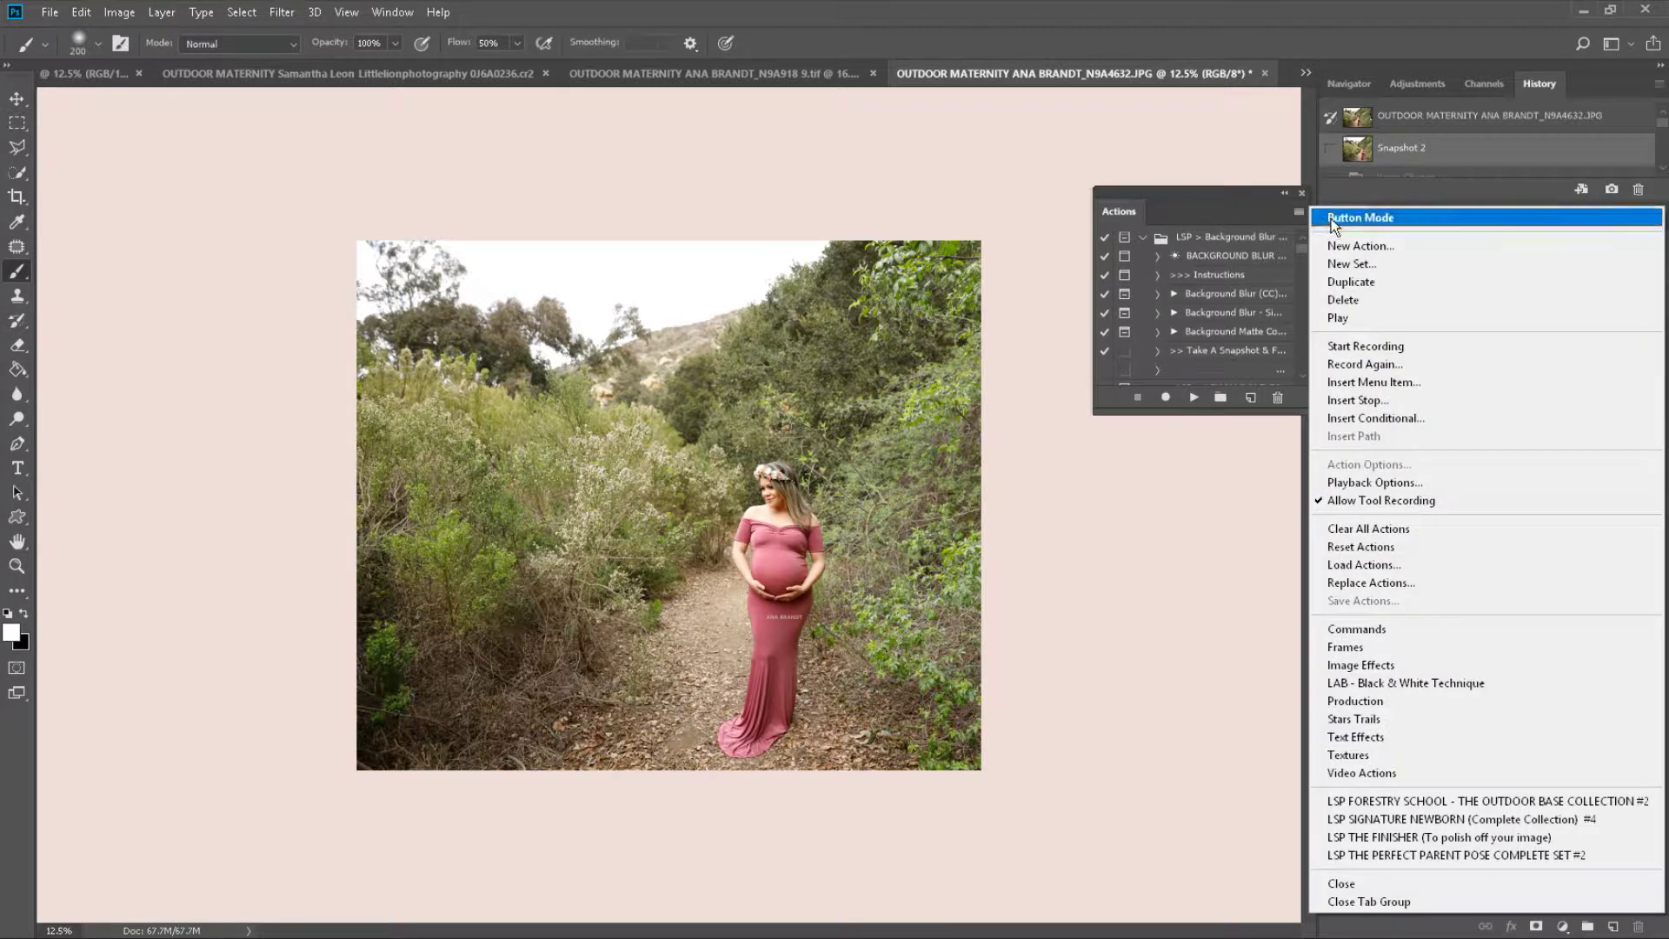
pyautogui.click(1330, 217)
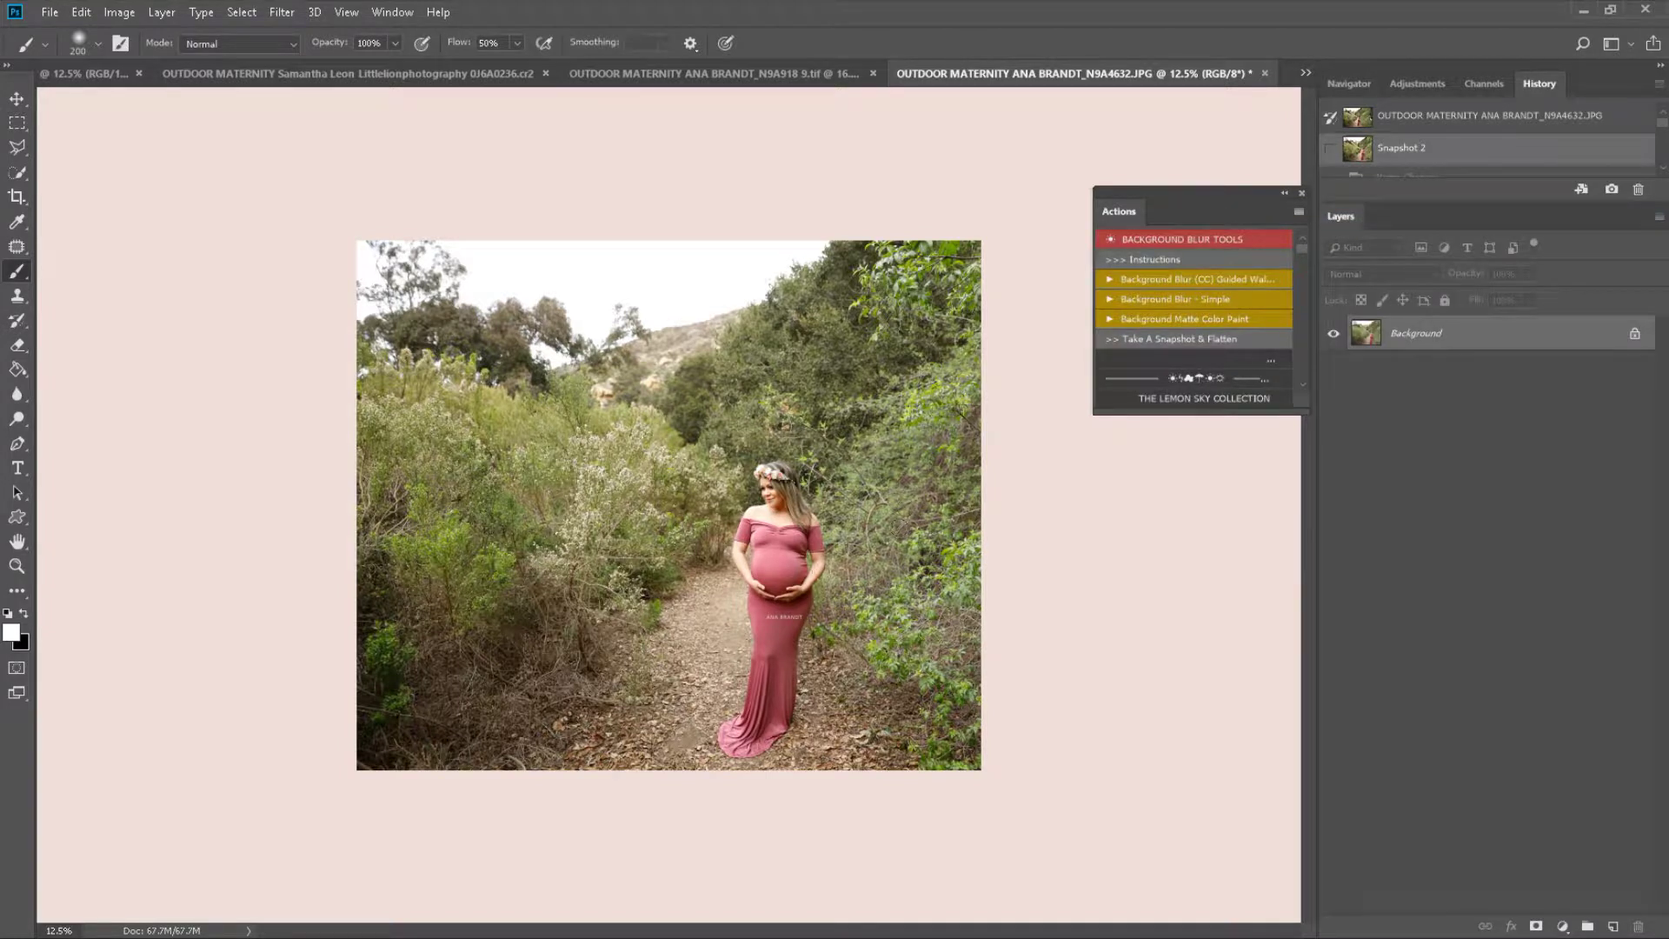
pyautogui.press('z')
pyautogui.moveTo(826, 565); pyautogui.dragTo(867, 580)
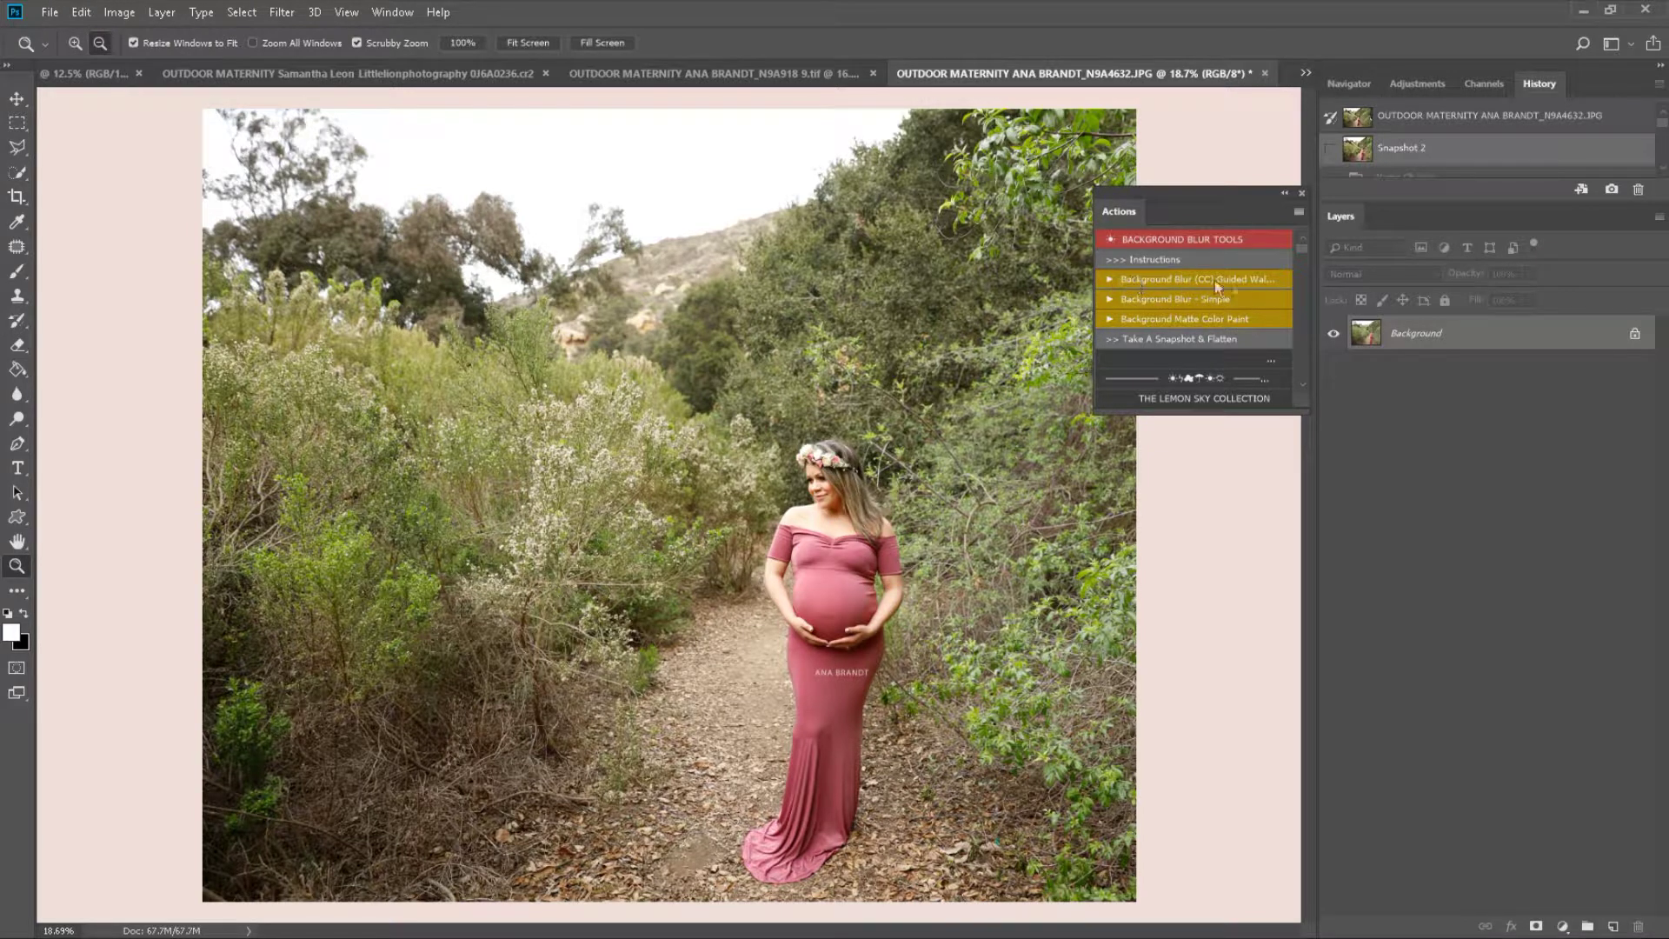
pyautogui.click(1239, 285)
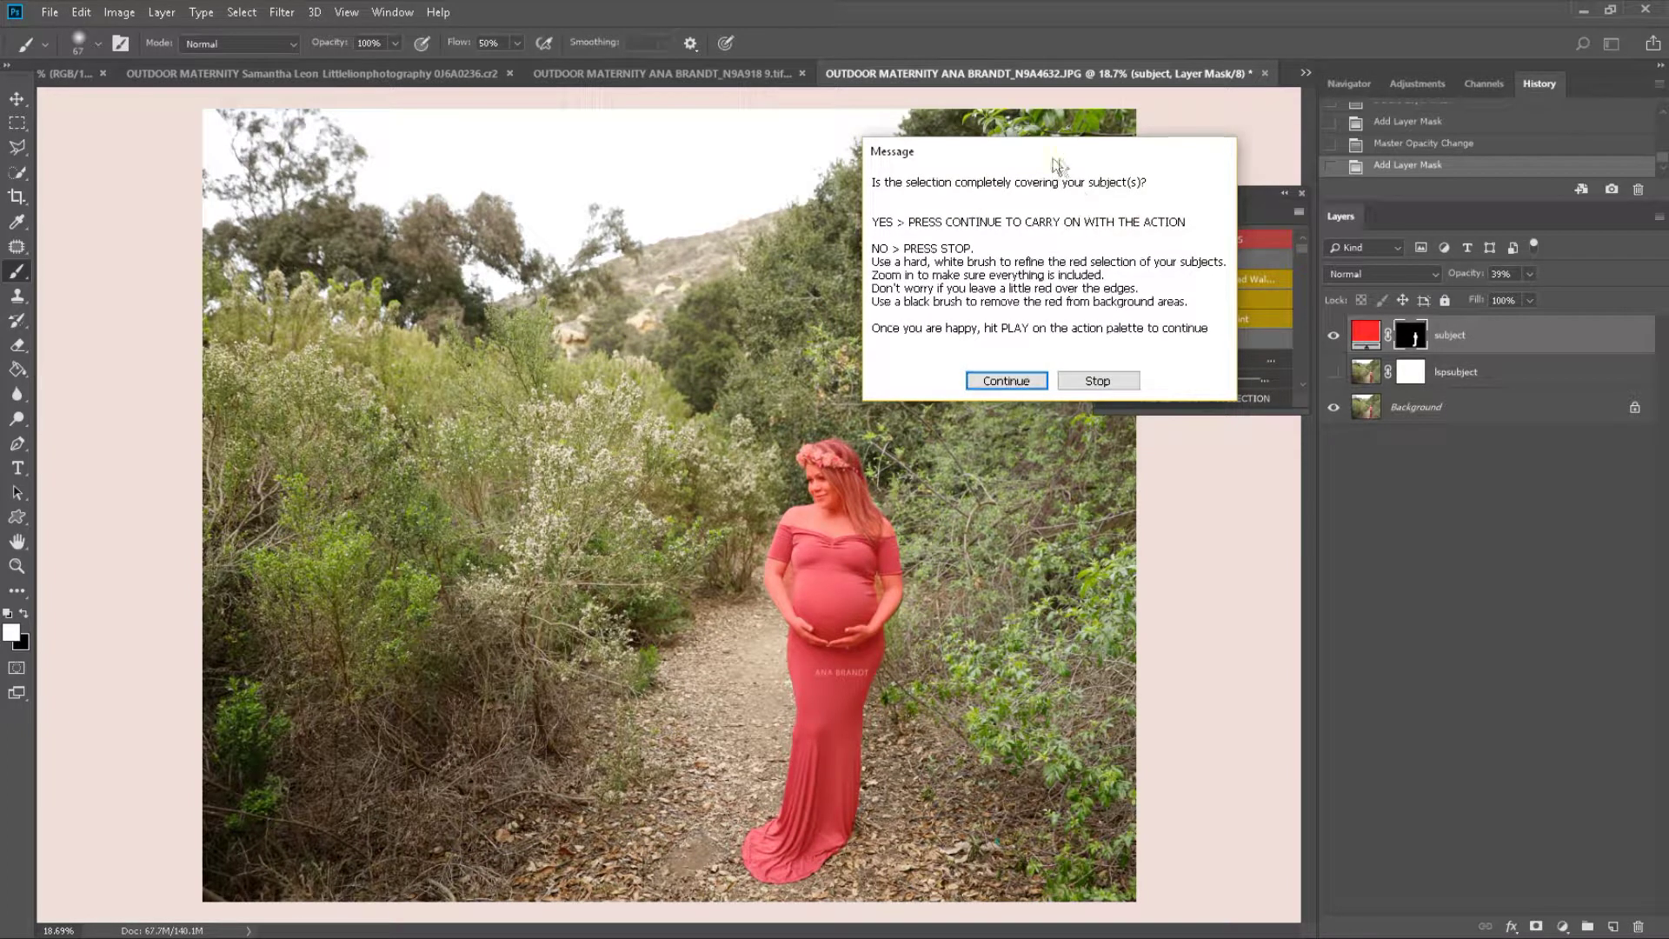
# Step: Accept the red subject selection to continue the action, and dismiss the brush instructions once the blur layers are built
pyautogui.moveTo(1053, 163); pyautogui.dragTo(477, 230)
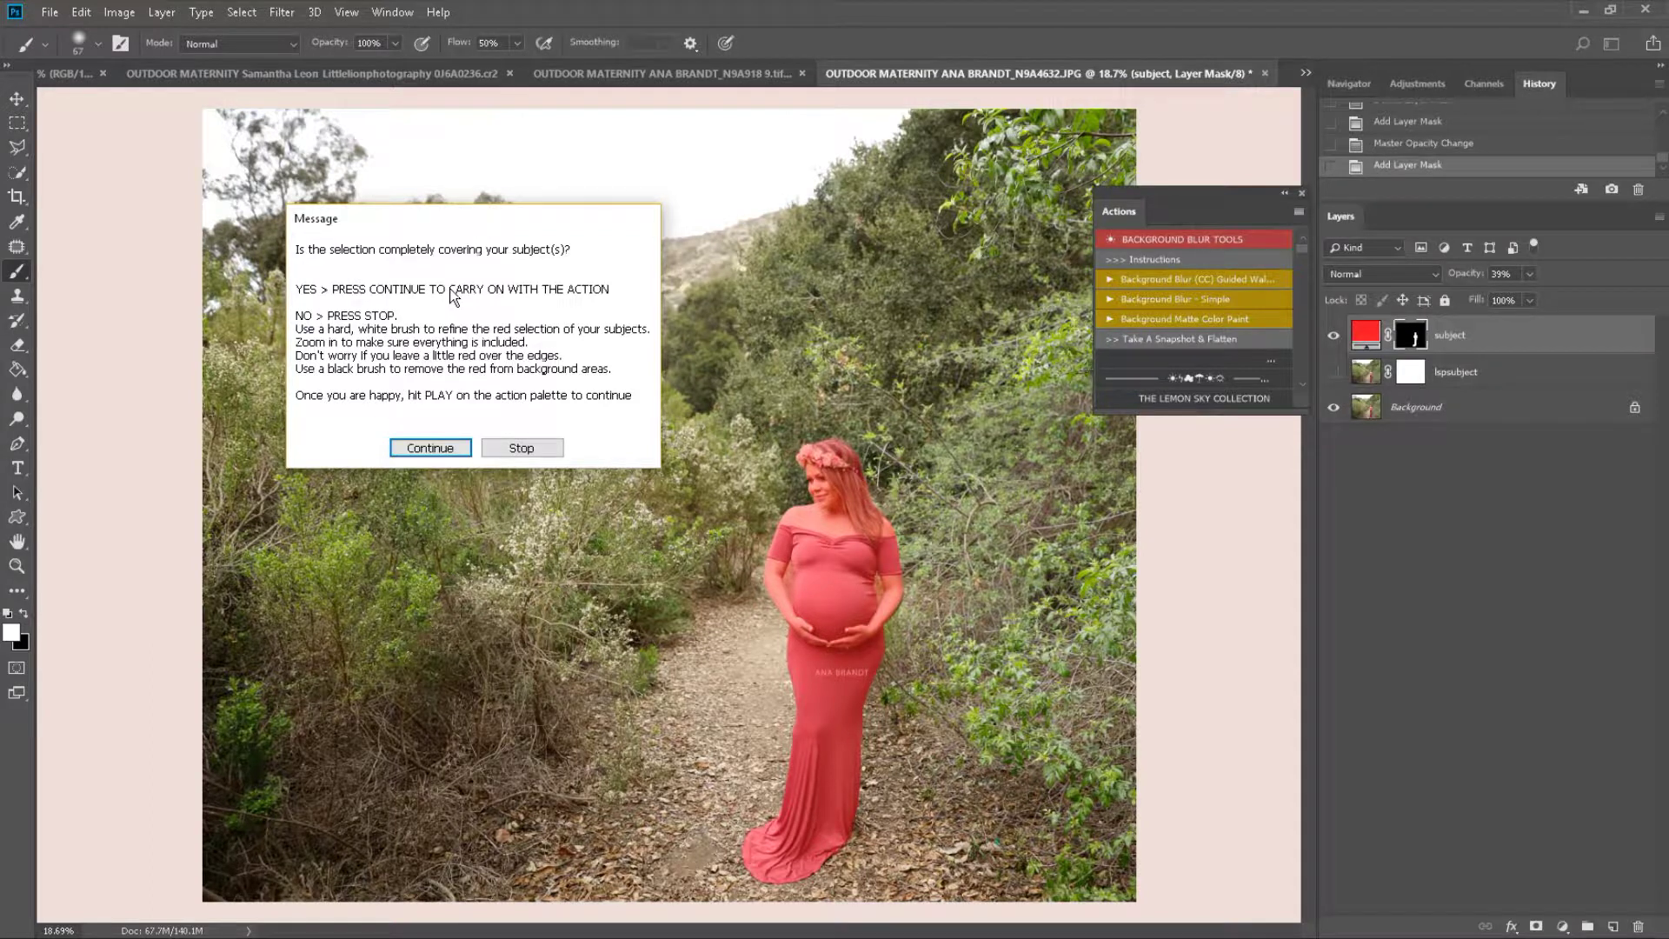
pyautogui.click(429, 448)
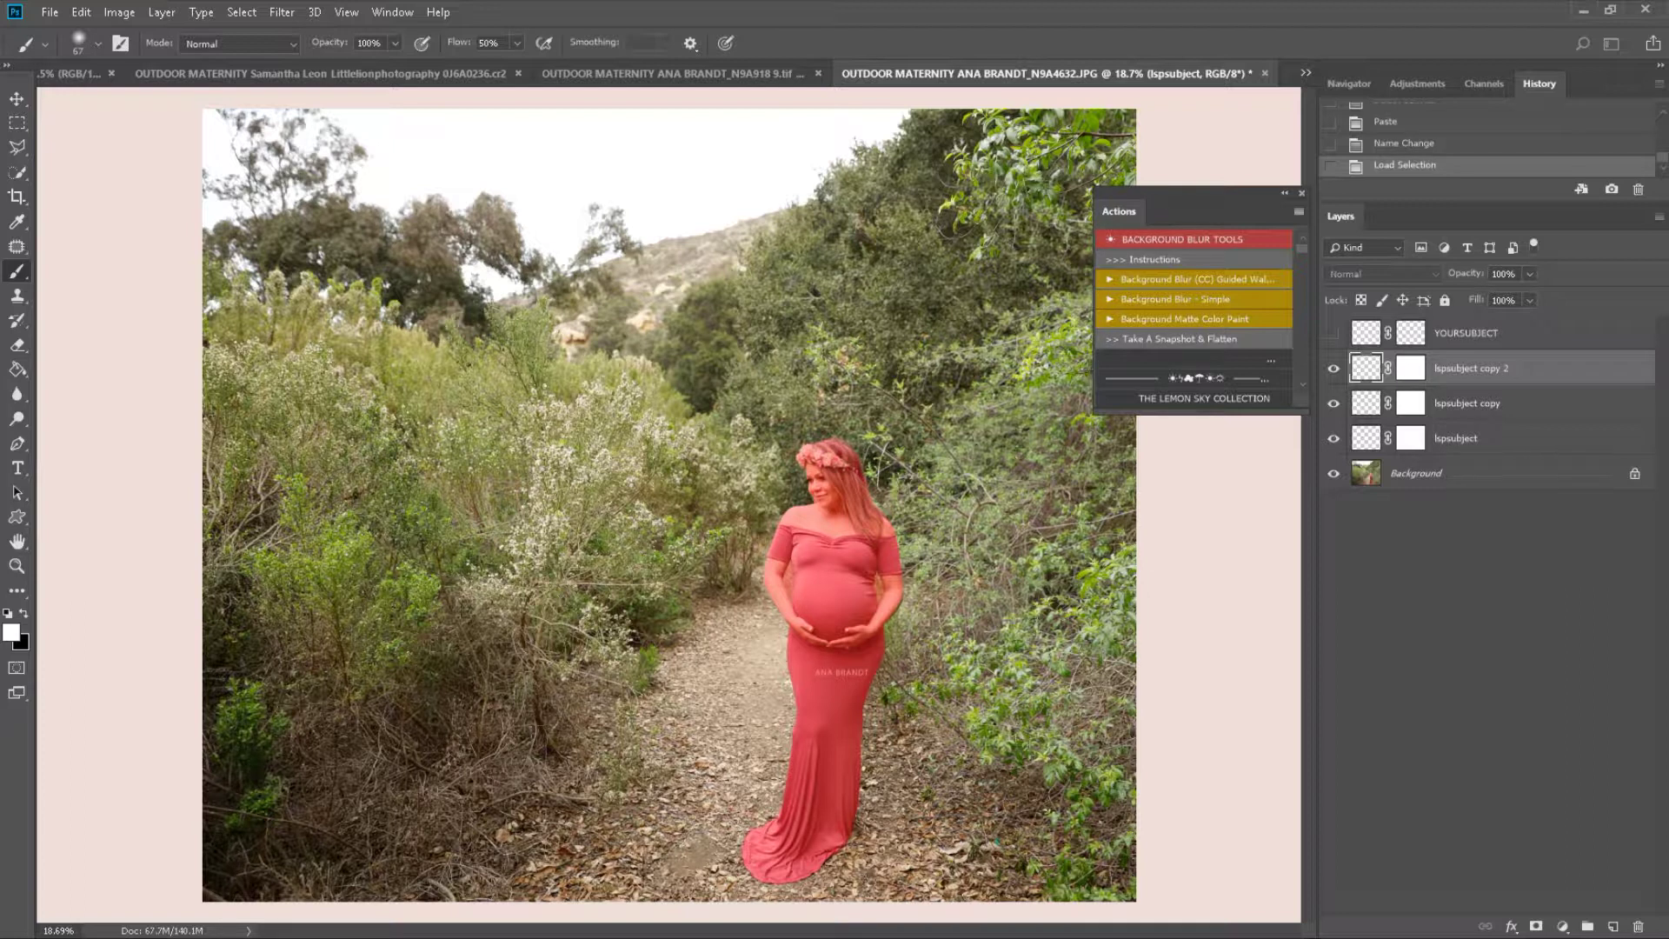
pyautogui.moveTo(399, 223); pyautogui.dragTo(519, 225)
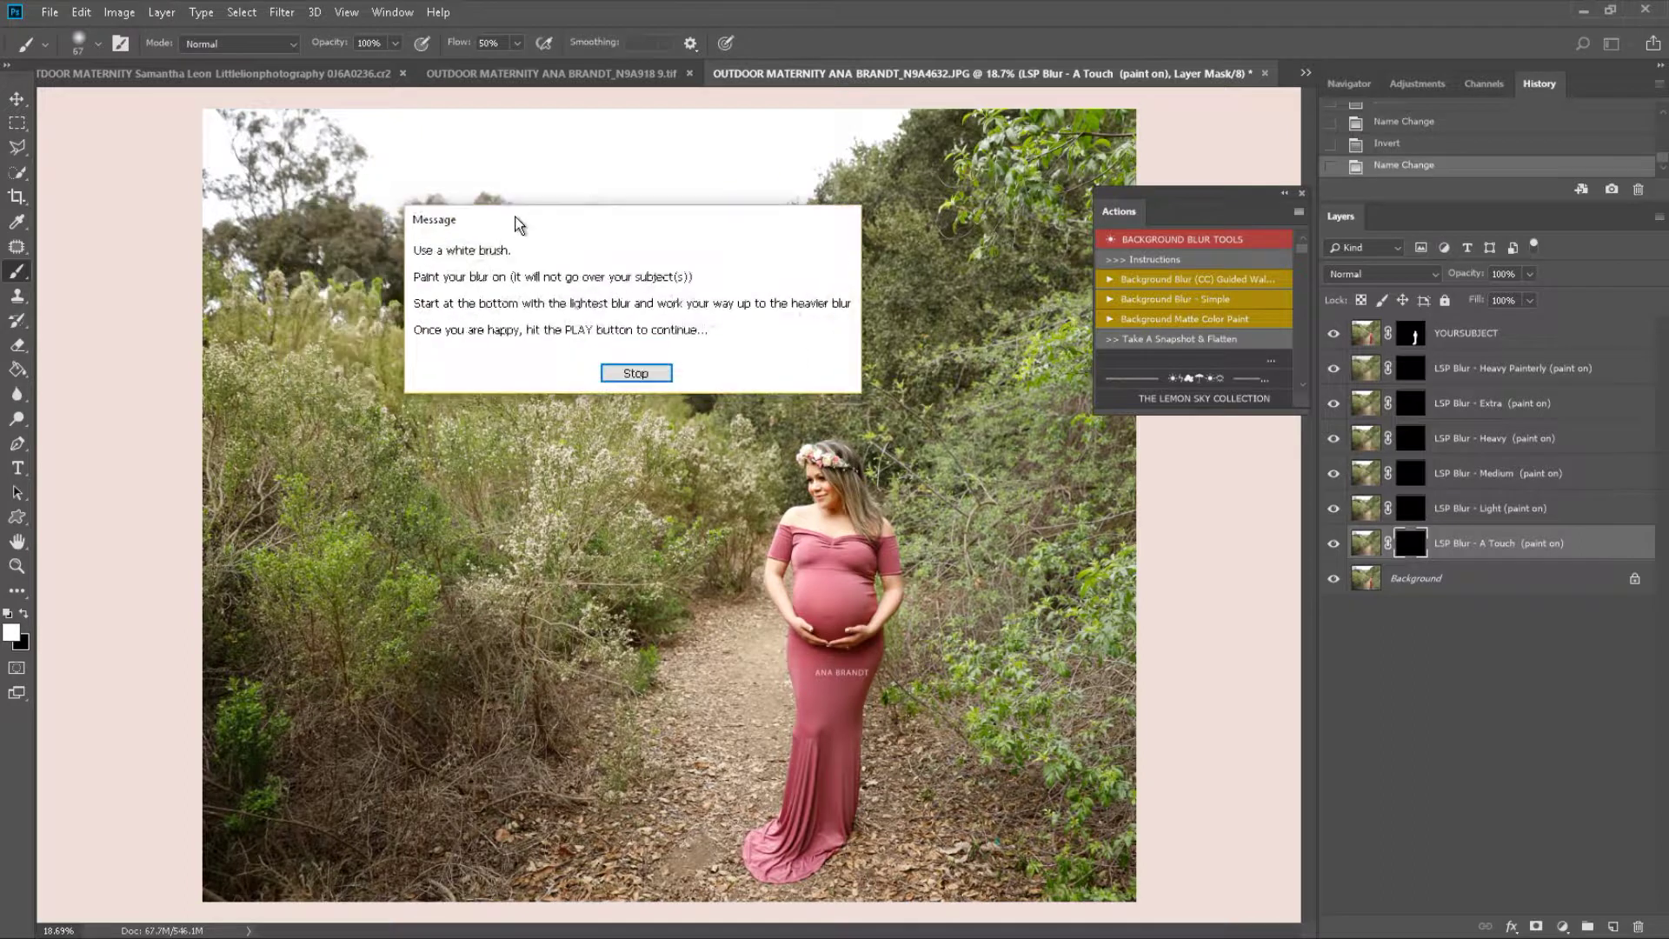
pyautogui.click(636, 373)
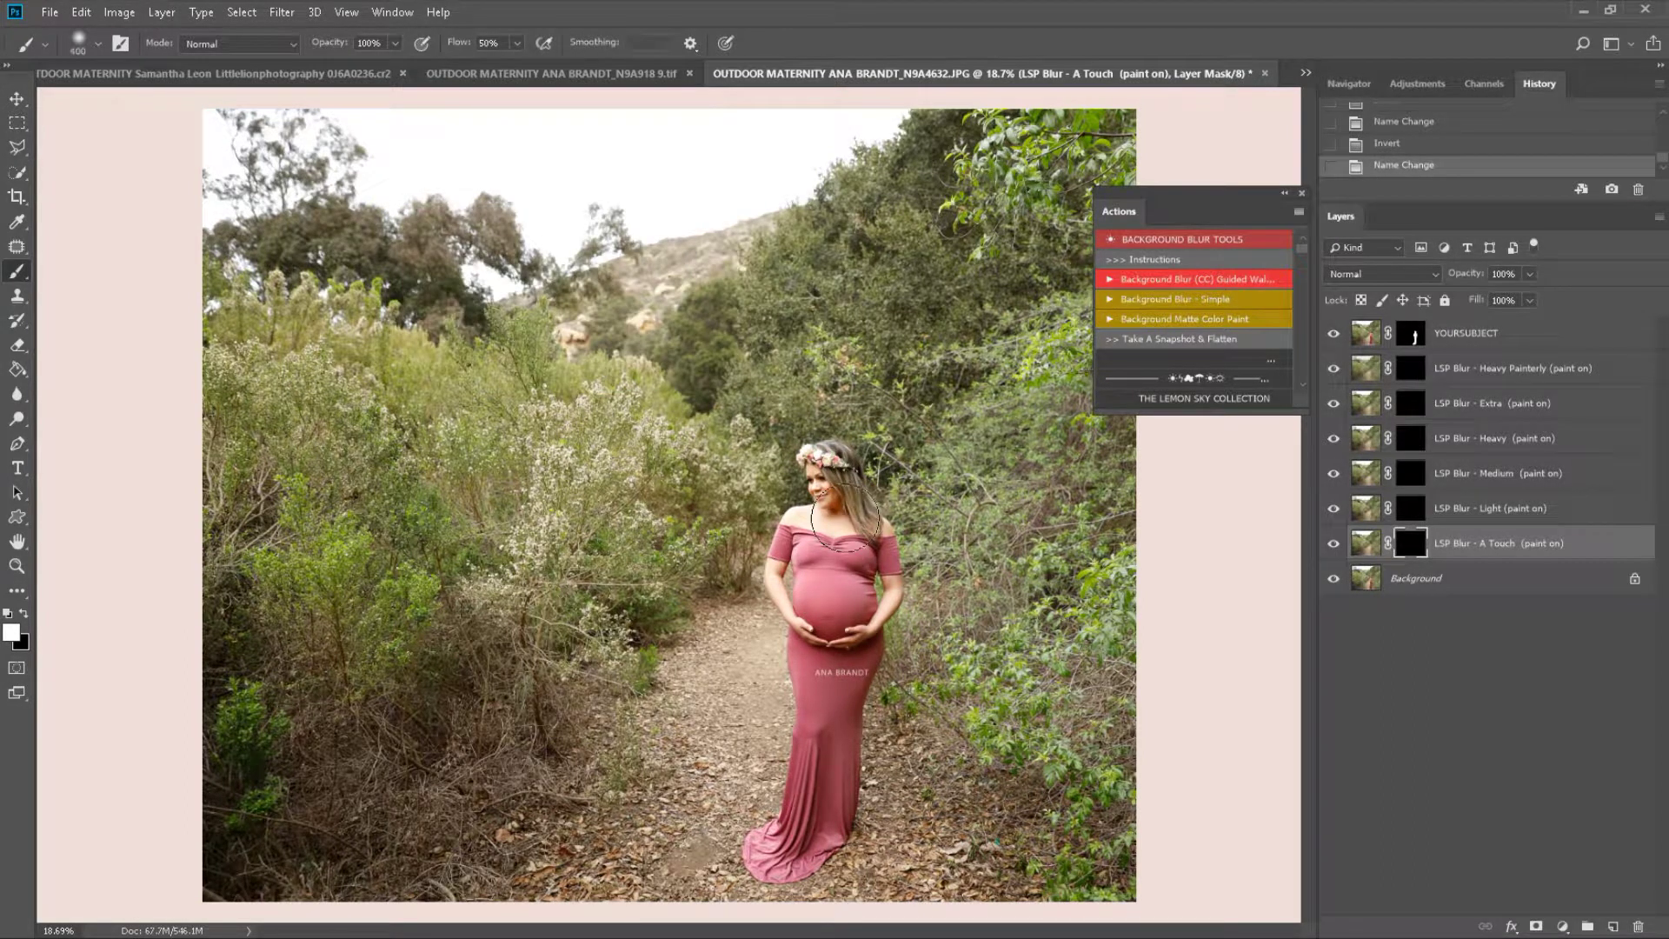
# Step: Paint the LSP Blur - Light mask with a white brush of size 1700 across the upper background and the foreground ground
pyautogui.press(']')
pyautogui.press(']')
pyautogui.press(']')
pyautogui.press(']')
pyautogui.press(']')
pyautogui.press(']')
pyautogui.press(']')
pyautogui.press(']')
pyautogui.press(']')
pyautogui.press(']')
pyautogui.press(']')
pyautogui.press(']')
pyautogui.press(']')
pyautogui.press(']')
pyautogui.press(']')
pyautogui.press(']')
pyautogui.press(']')
pyautogui.press(']')
pyautogui.press(']')
pyautogui.press(']')
pyautogui.press(']')
pyautogui.press('[')
pyautogui.press('[')
pyautogui.press('[')
pyautogui.press('[')
pyautogui.press('[')
pyautogui.press('[')
pyautogui.press('[')
pyautogui.press('[')
pyautogui.press('[')
pyautogui.press('[')
pyautogui.press('[')
pyautogui.press('[')
pyautogui.click(1410, 508)
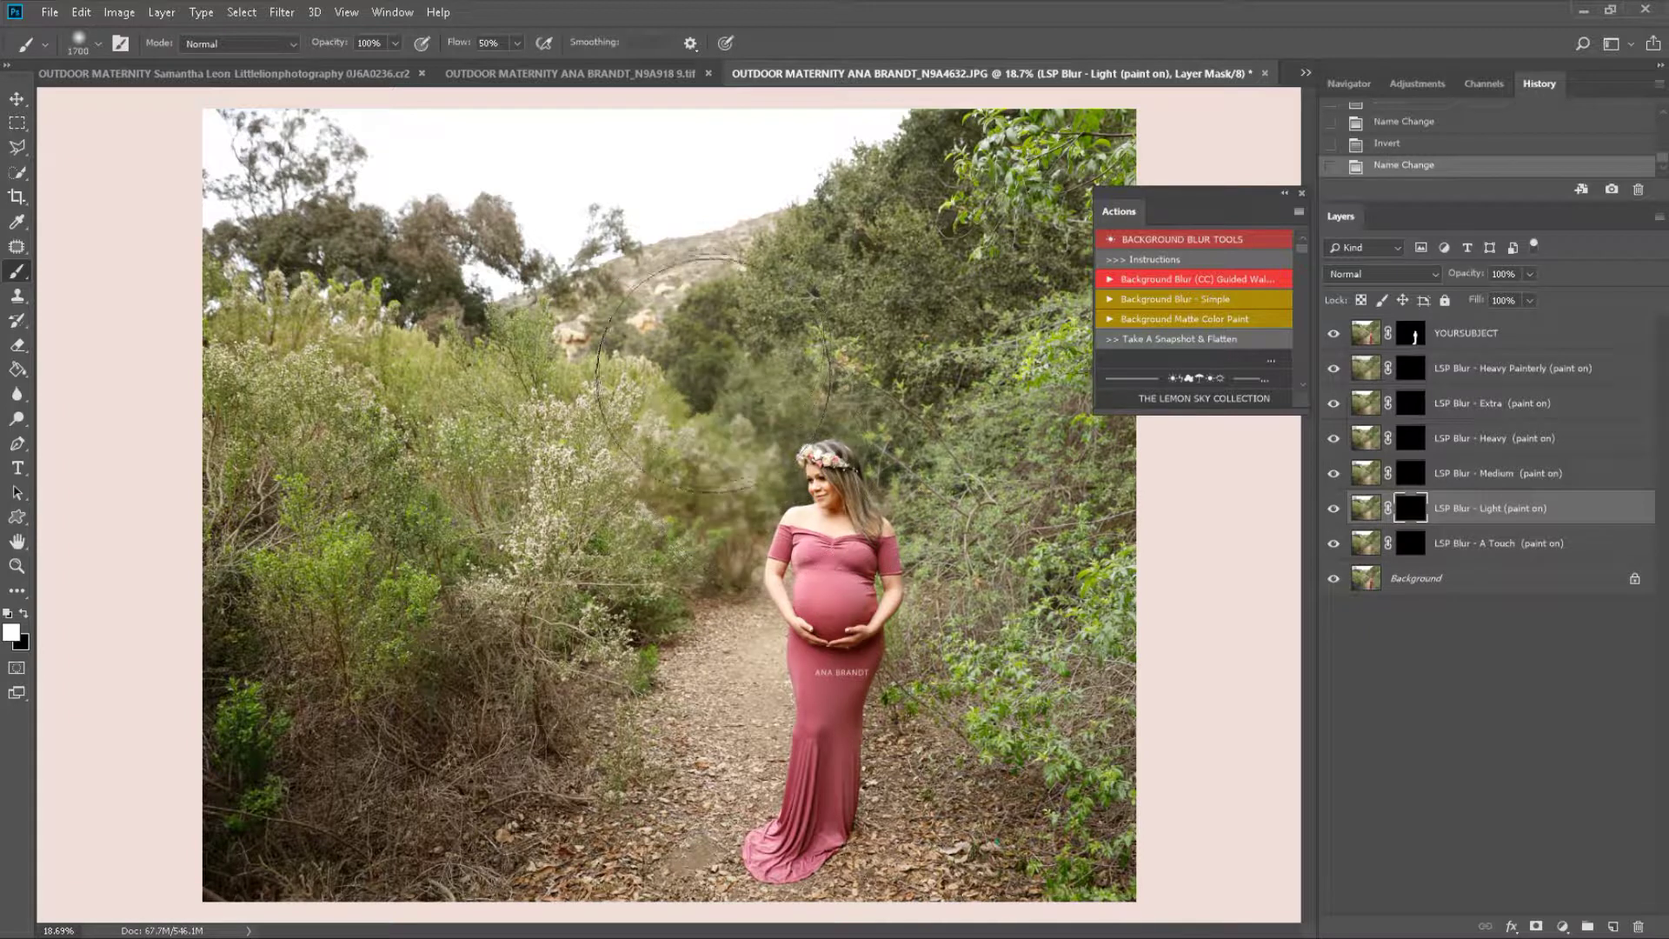
pyautogui.moveTo(372, 222)
pyautogui.mouseDown()
pyautogui.moveTo(130, 223)
pyautogui.moveTo(671, 205)
pyautogui.mouseUp()
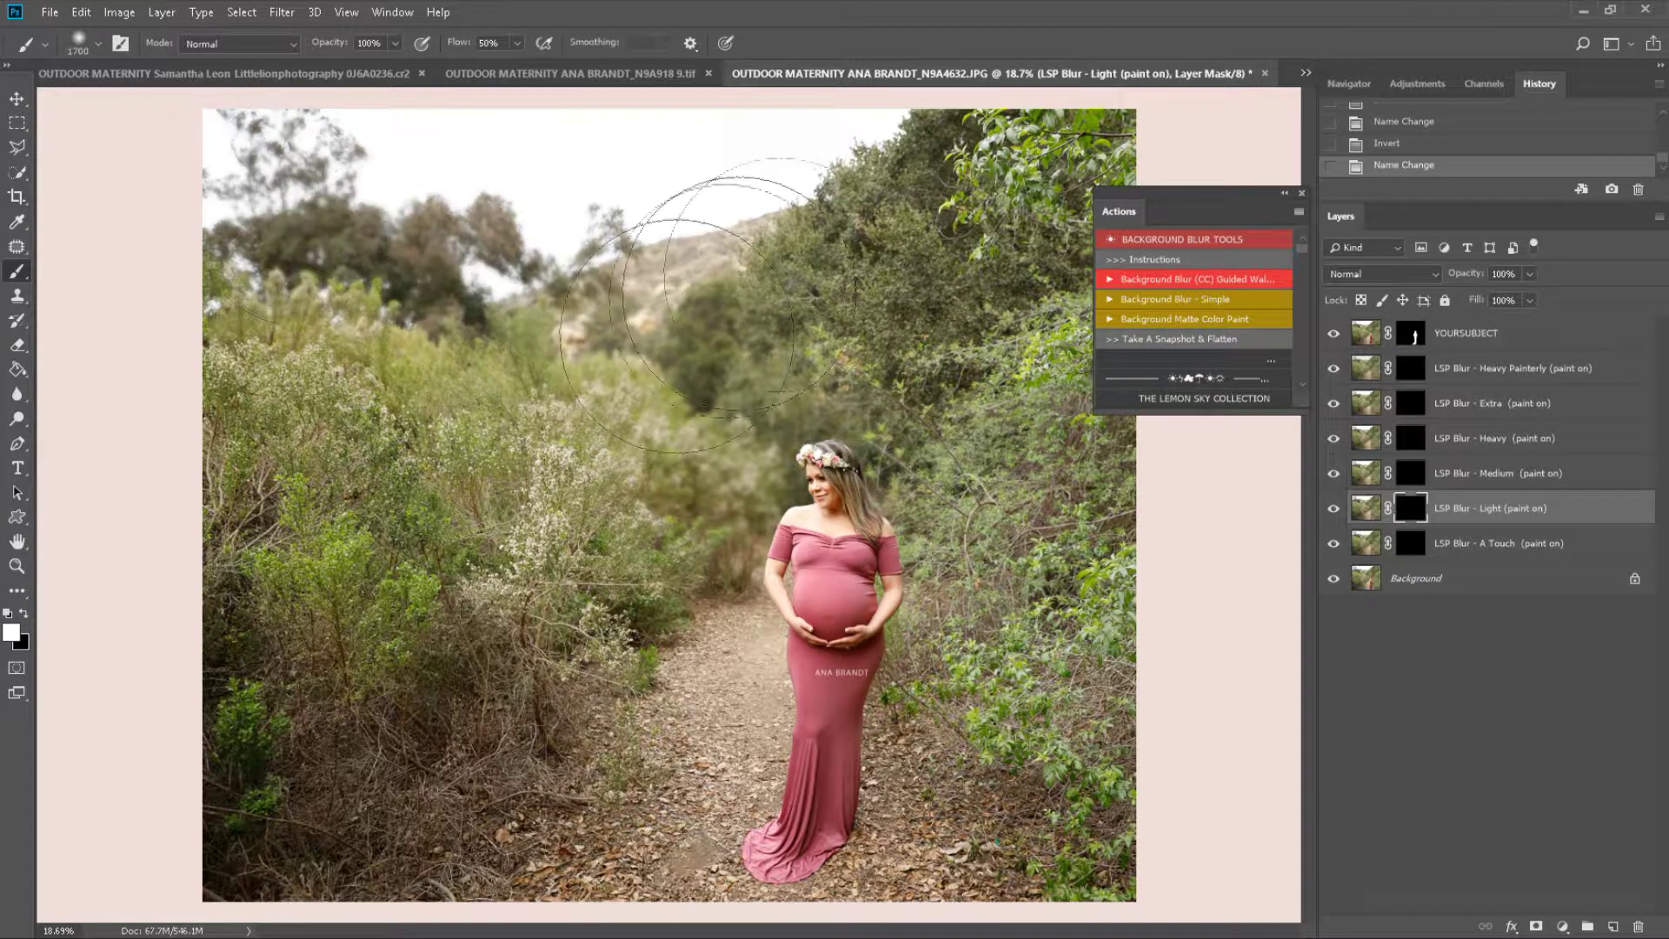
pyautogui.moveTo(1141, 185)
pyautogui.mouseDown()
pyautogui.moveTo(1077, 141)
pyautogui.moveTo(780, 315)
pyautogui.moveTo(856, 312)
pyautogui.moveTo(805, 385)
pyautogui.moveTo(473, 268)
pyautogui.moveTo(246, 223)
pyautogui.mouseUp()
pyautogui.moveTo(647, 869)
pyautogui.mouseDown()
pyautogui.moveTo(168, 876)
pyautogui.moveTo(1380, 895)
pyautogui.mouseUp()
pyautogui.moveTo(1019, 917)
pyautogui.mouseDown()
pyautogui.moveTo(321, 896)
pyautogui.moveTo(351, 912)
pyautogui.moveTo(600, 880)
pyautogui.moveTo(639, 834)
pyautogui.moveTo(613, 839)
pyautogui.mouseUp()
# Step: Remove the light blur from the path around the dress hem with black, and repaint it in white in both lower corners
pyautogui.press('x')
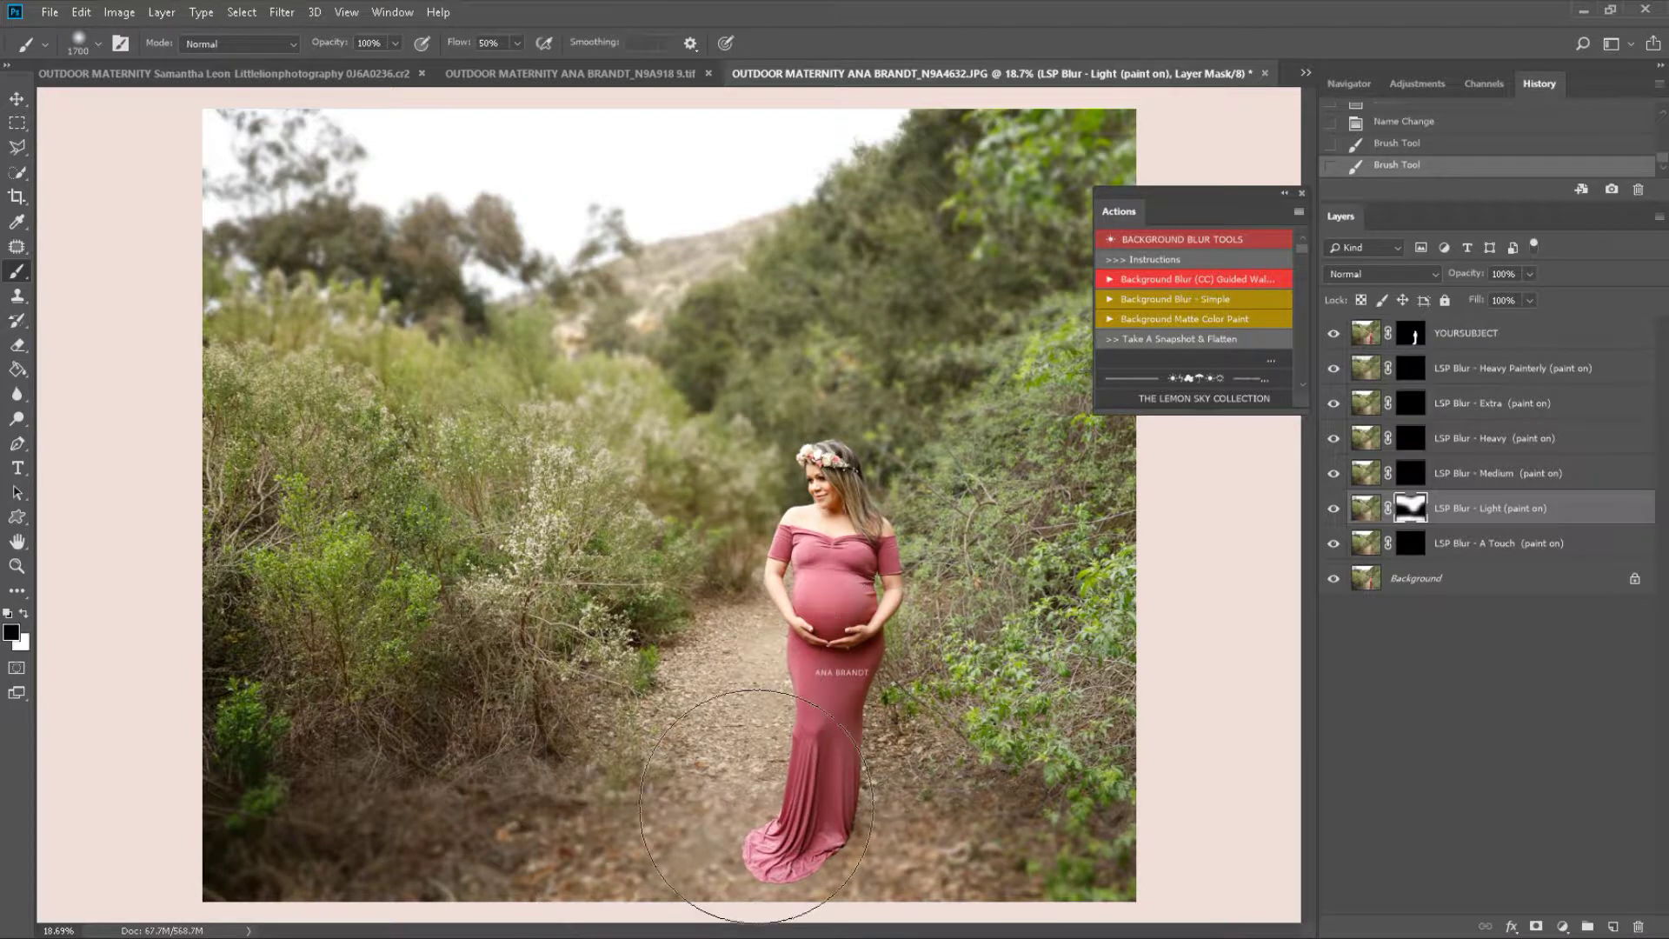
pyautogui.moveTo(436, 794)
pyautogui.mouseDown()
pyautogui.moveTo(955, 815)
pyautogui.moveTo(777, 801)
pyautogui.moveTo(815, 704)
pyautogui.mouseUp()
pyautogui.press('x')
pyautogui.moveTo(1078, 800)
pyautogui.mouseDown()
pyautogui.moveTo(1114, 798)
pyautogui.moveTo(1117, 825)
pyautogui.moveTo(1133, 823)
pyautogui.mouseUp()
pyautogui.moveTo(478, 830)
pyautogui.mouseDown()
pyautogui.moveTo(426, 848)
pyautogui.moveTo(300, 787)
pyautogui.moveTo(246, 722)
pyautogui.moveTo(213, 737)
pyautogui.moveTo(271, 760)
pyautogui.moveTo(179, 771)
pyautogui.mouseUp()
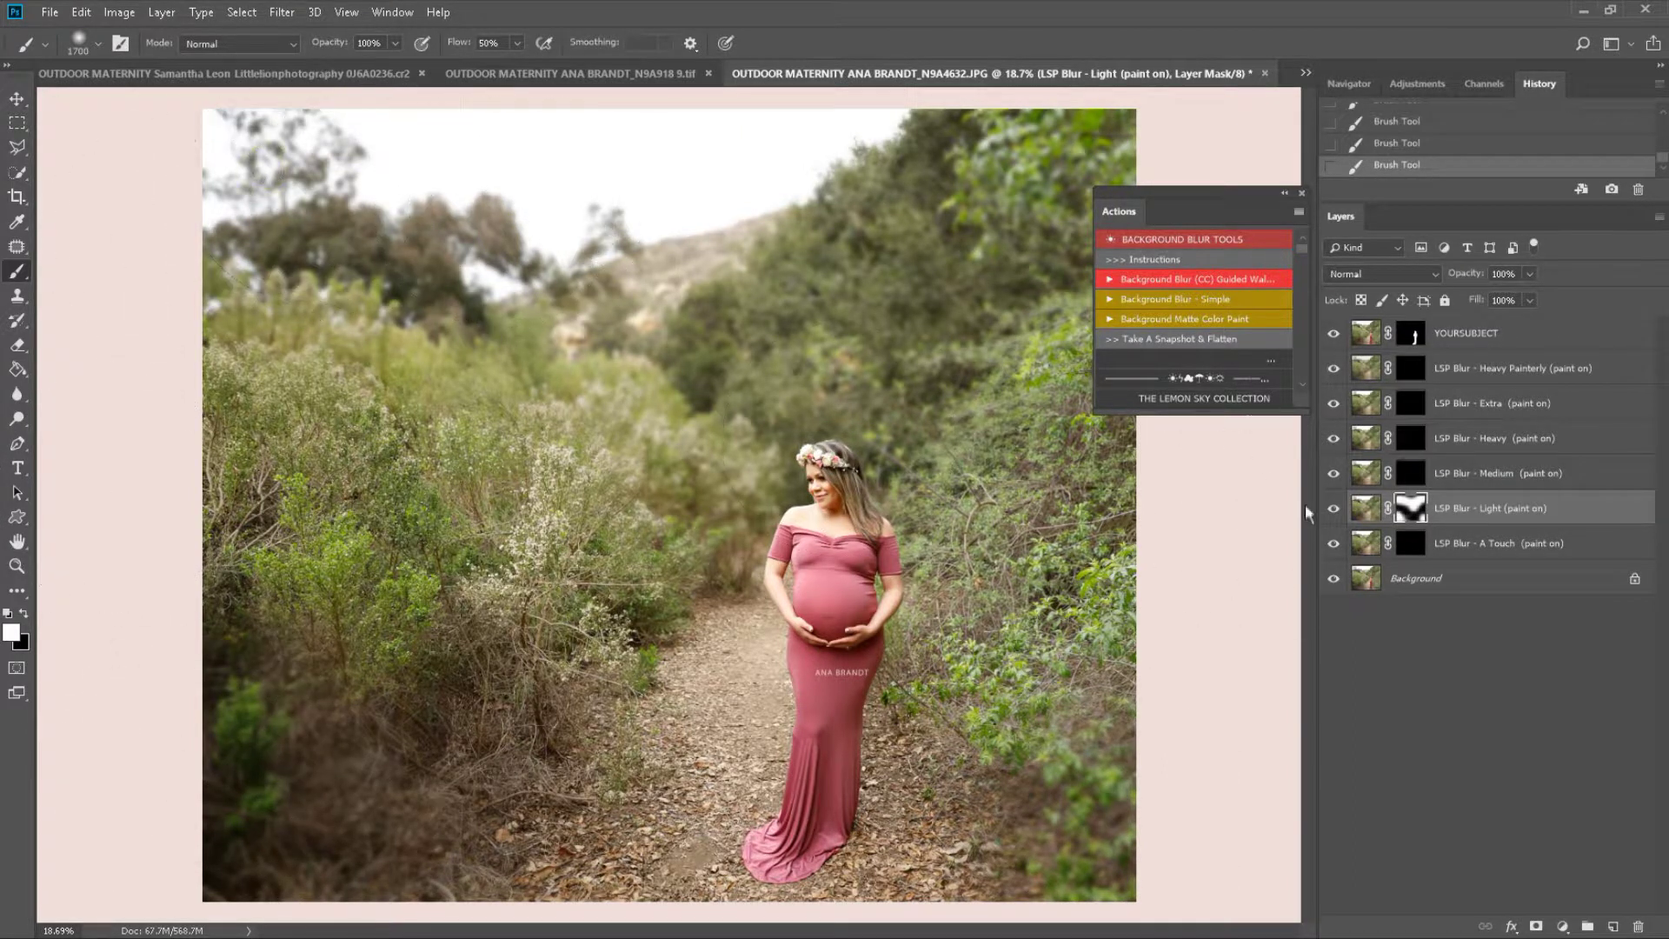
# Step: Paint white over the distant trees and sky on the LSP Blur - Medium mask and the LSP Blur - Heavy mask
pyautogui.click(1413, 476)
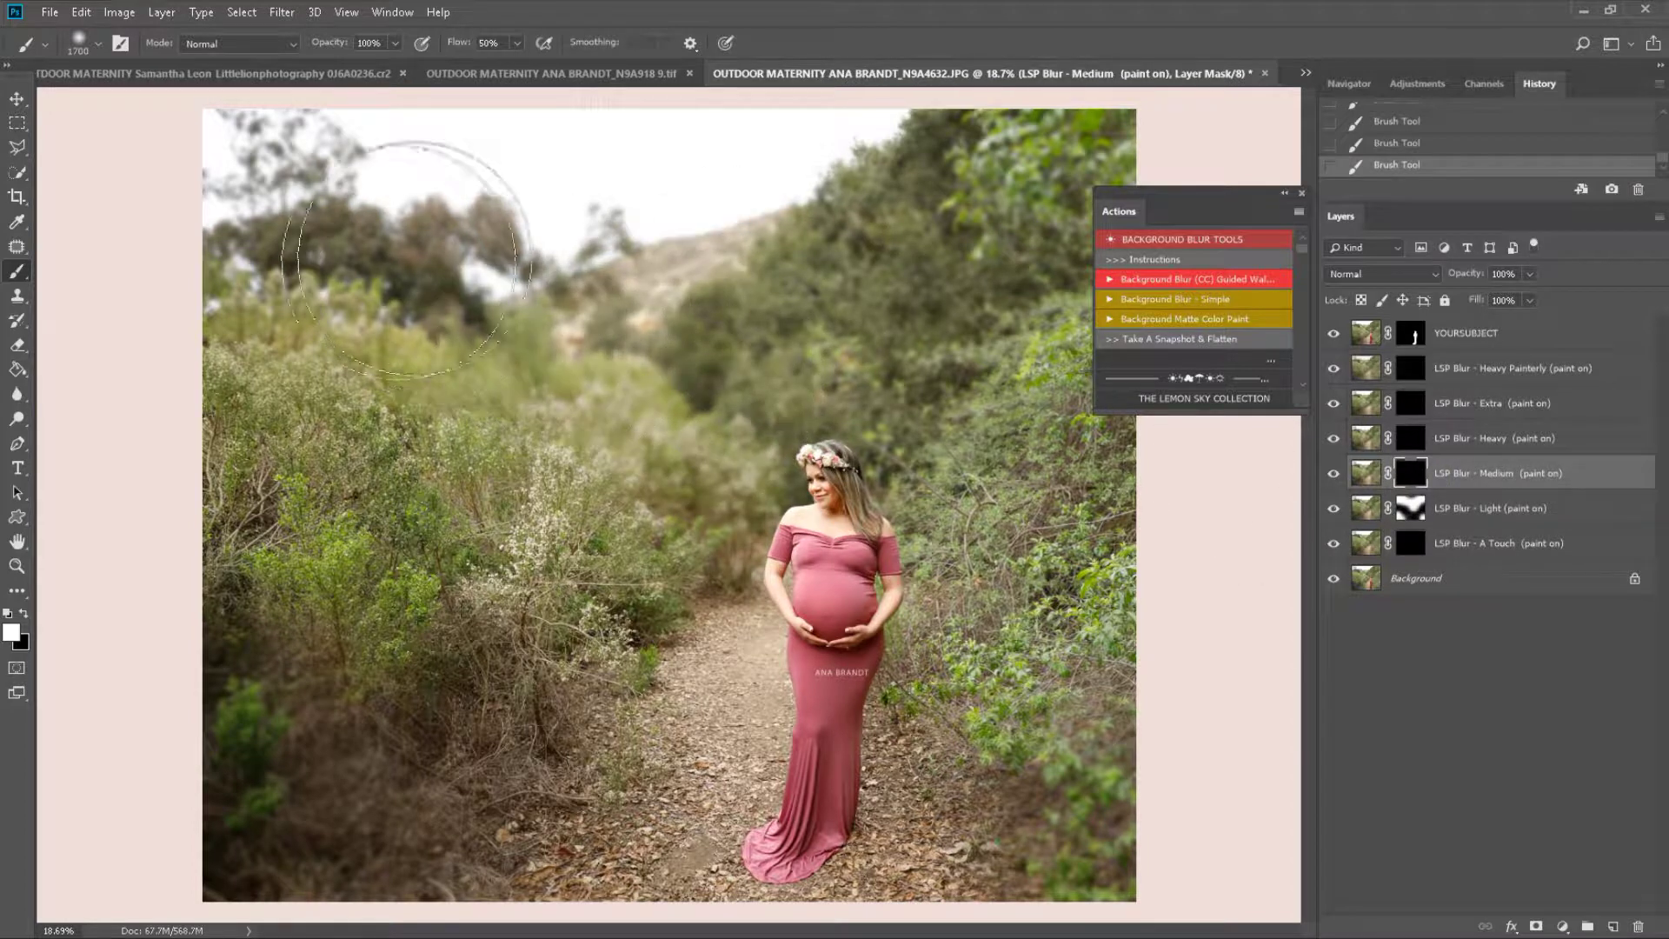
pyautogui.moveTo(920, 311)
pyautogui.mouseDown()
pyautogui.moveTo(985, 265)
pyautogui.moveTo(1065, 151)
pyautogui.moveTo(990, 152)
pyautogui.moveTo(1028, 196)
pyautogui.moveTo(1073, 135)
pyautogui.mouseUp()
pyautogui.click(1410, 438)
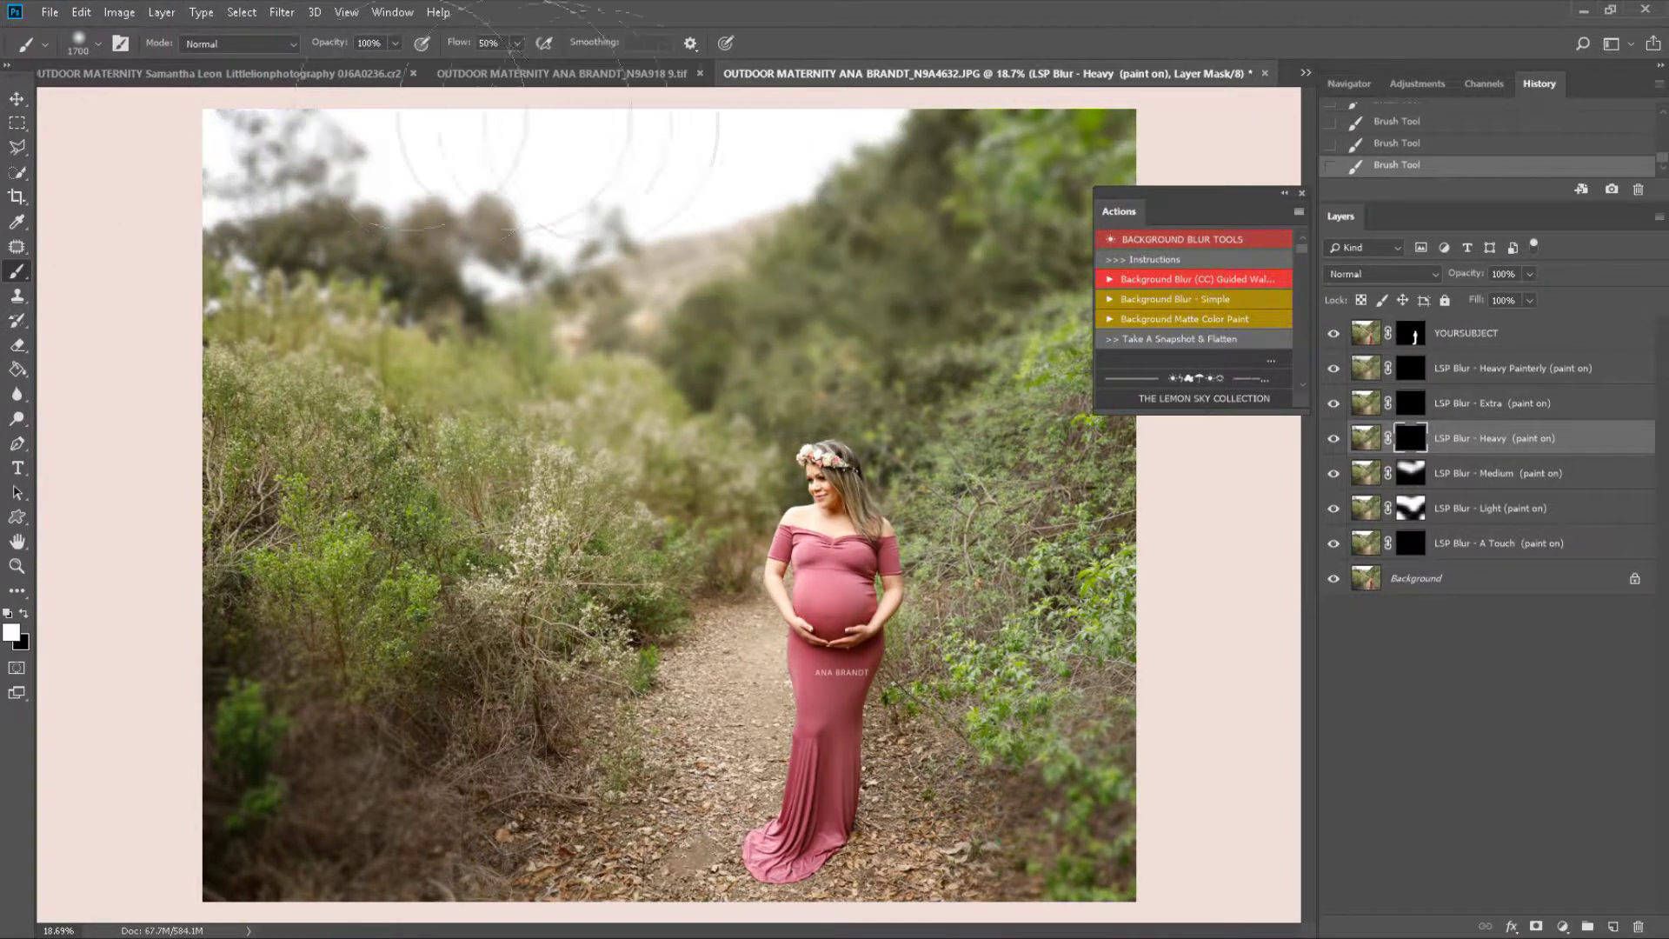
pyautogui.moveTo(974, 178)
pyautogui.mouseDown()
pyautogui.moveTo(678, 131)
pyautogui.moveTo(912, 96)
pyautogui.moveTo(974, 174)
pyautogui.mouseUp()
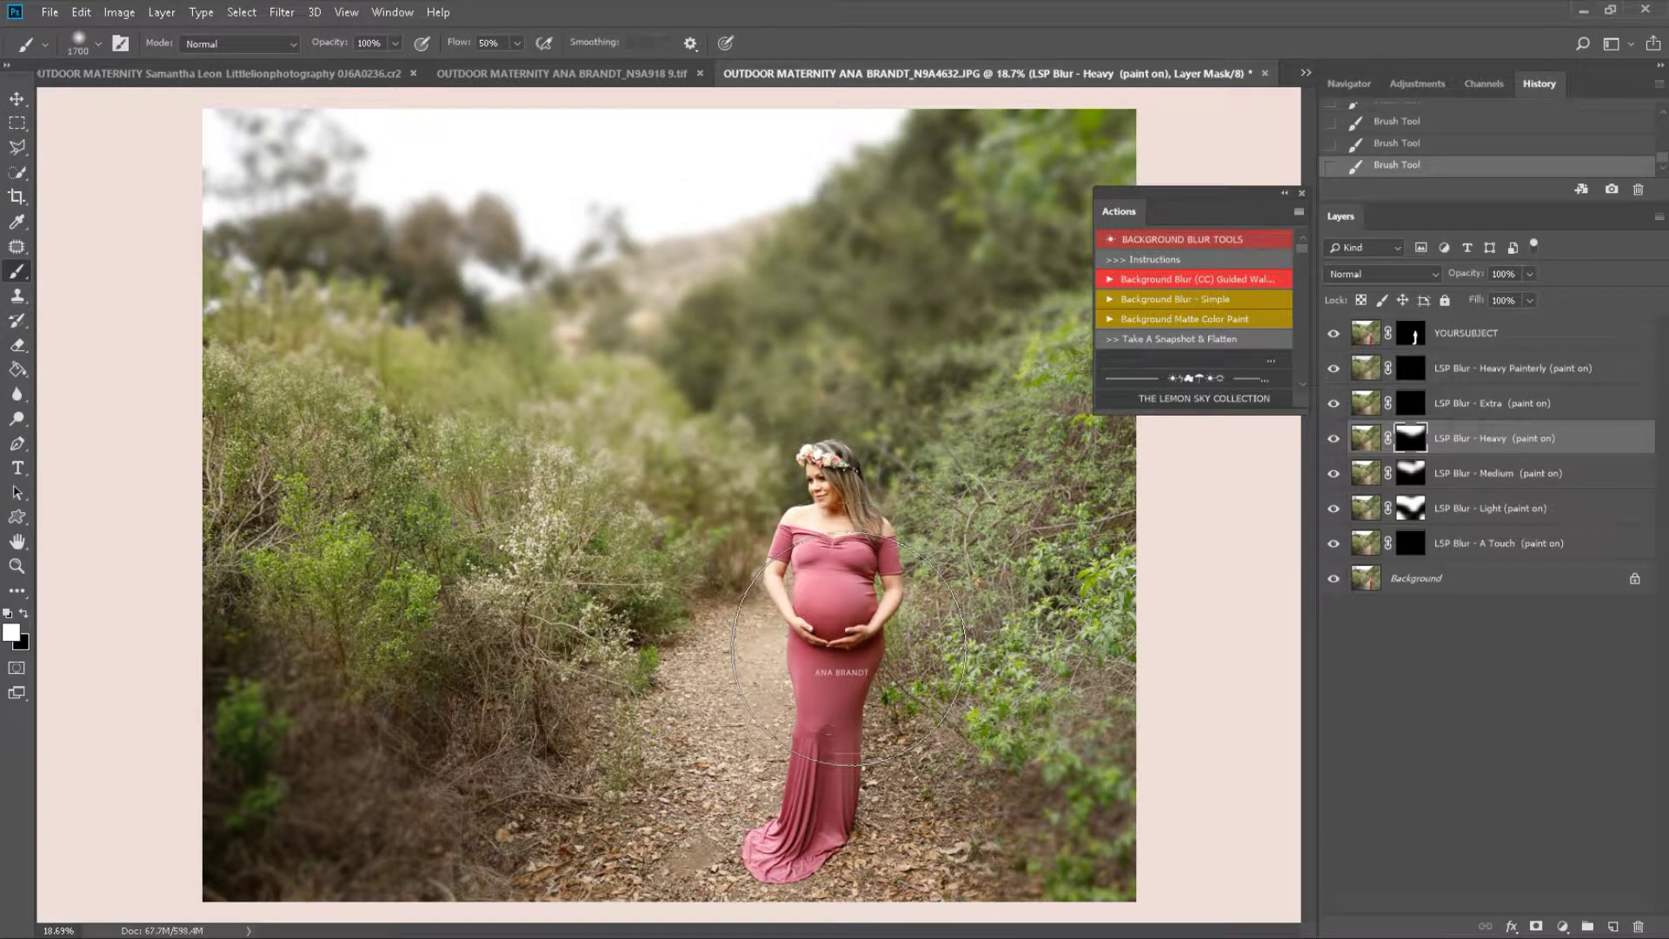
# Step: Target the YOURSUBJECT layer mask and prepare a black brush of size 25 for detail around the arms and belly
pyautogui.press('z')
pyautogui.moveTo(836, 604); pyautogui.dragTo(962, 675)
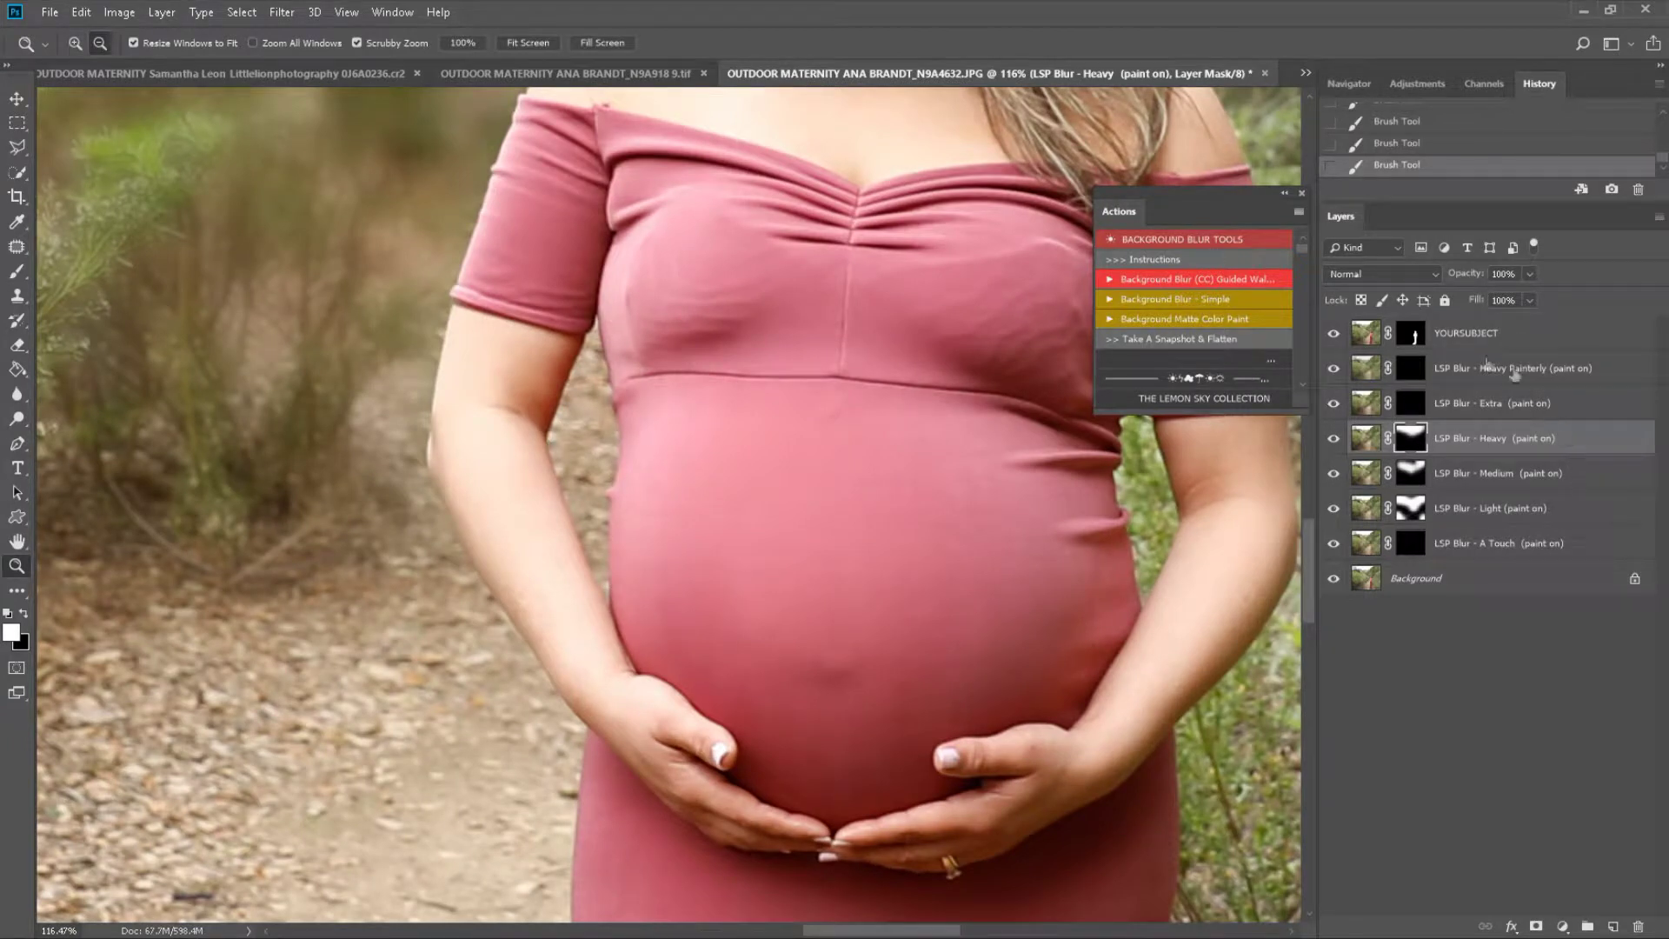
pyautogui.click(1410, 334)
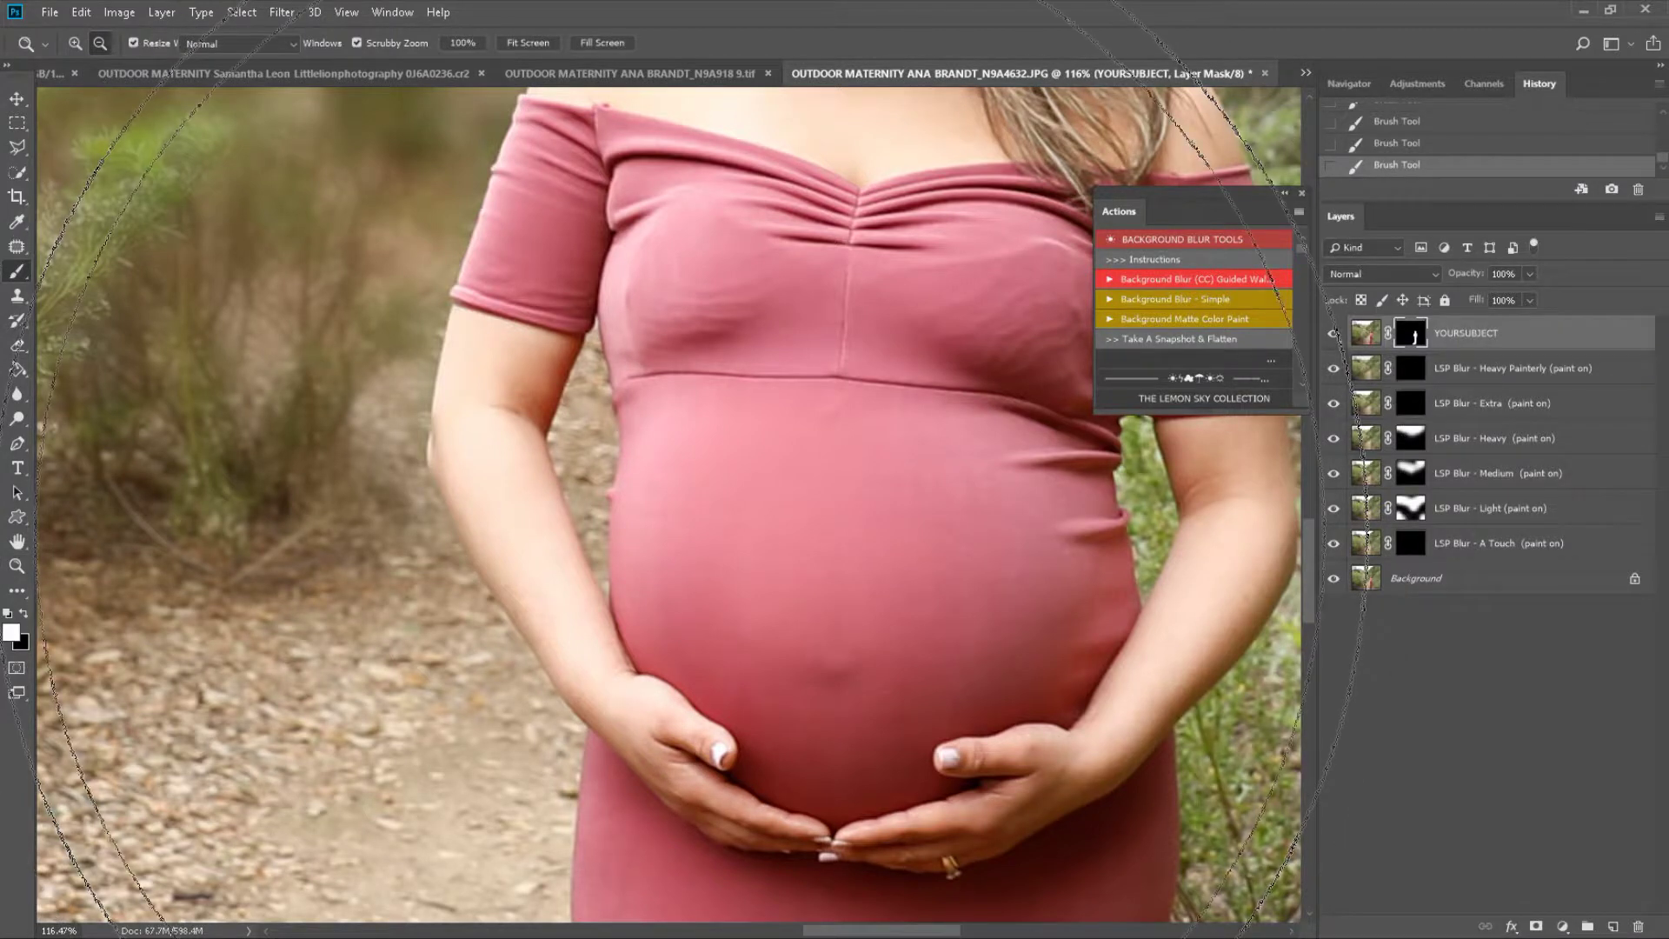
pyautogui.press('b')
pyautogui.press('[')
pyautogui.press('[')
pyautogui.press('[')
pyautogui.press('[')
pyautogui.press('[')
pyautogui.press('[')
pyautogui.press('[')
pyautogui.press('[')
pyautogui.press('[')
pyautogui.press('[')
pyautogui.press('[')
pyautogui.press('[')
pyautogui.press('[')
pyautogui.press('[')
pyautogui.press('[')
pyautogui.press('[')
pyautogui.press('[')
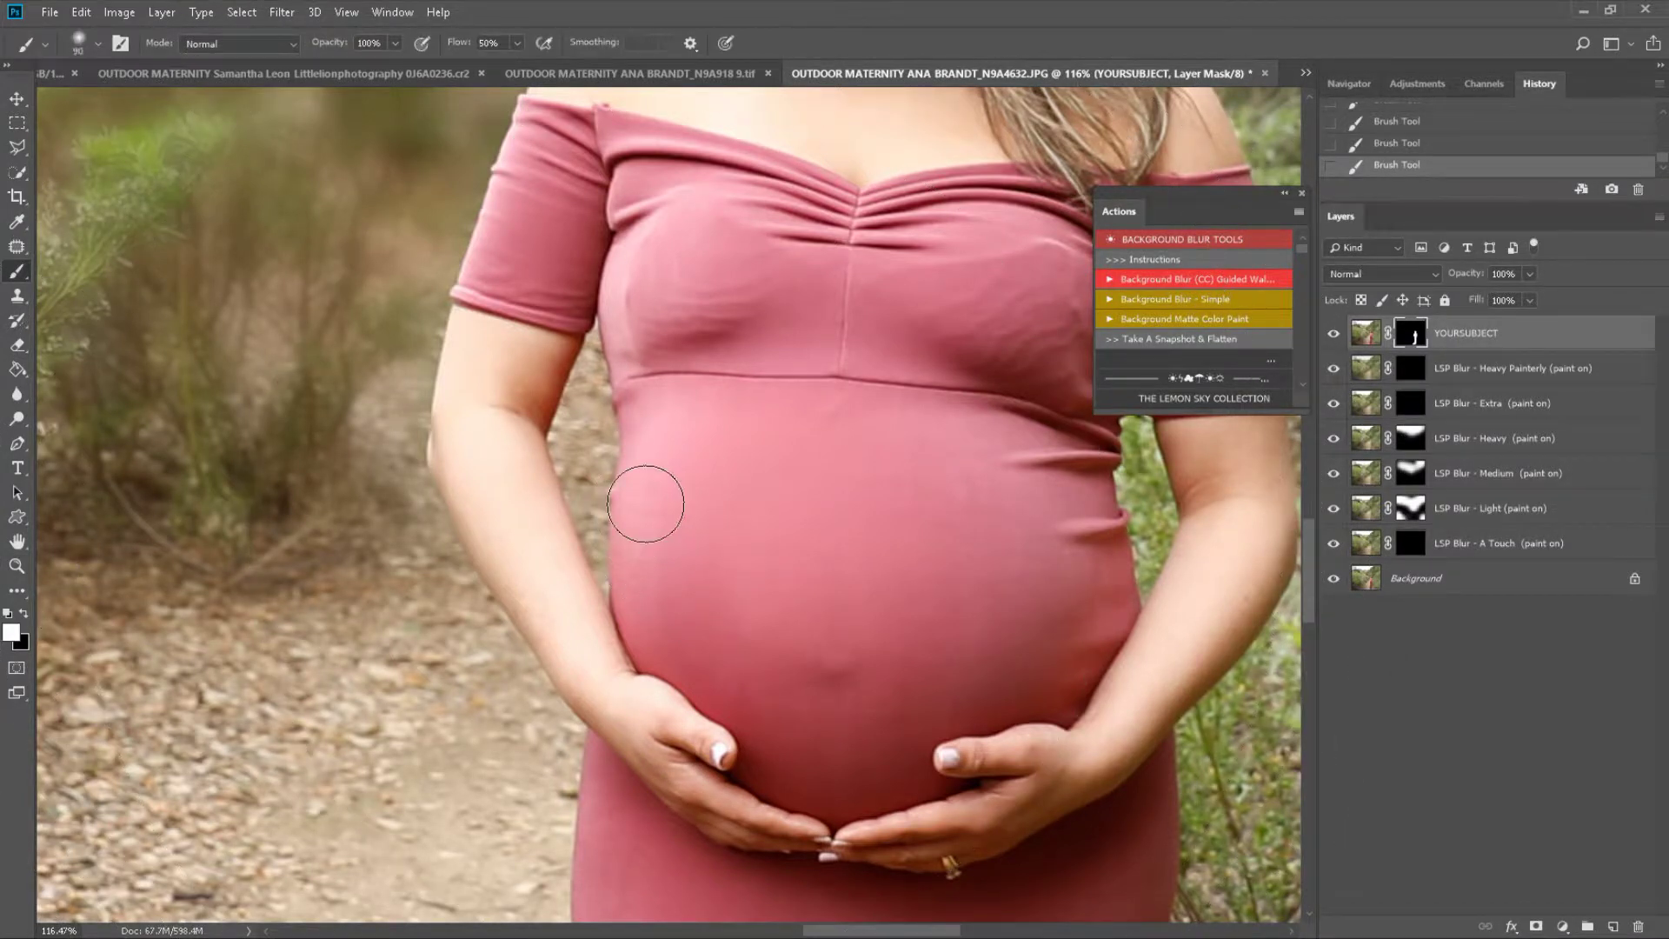
pyautogui.press('[')
pyautogui.press('[')
pyautogui.press('[')
pyautogui.press('x')
pyautogui.press('[')
pyautogui.press('[')
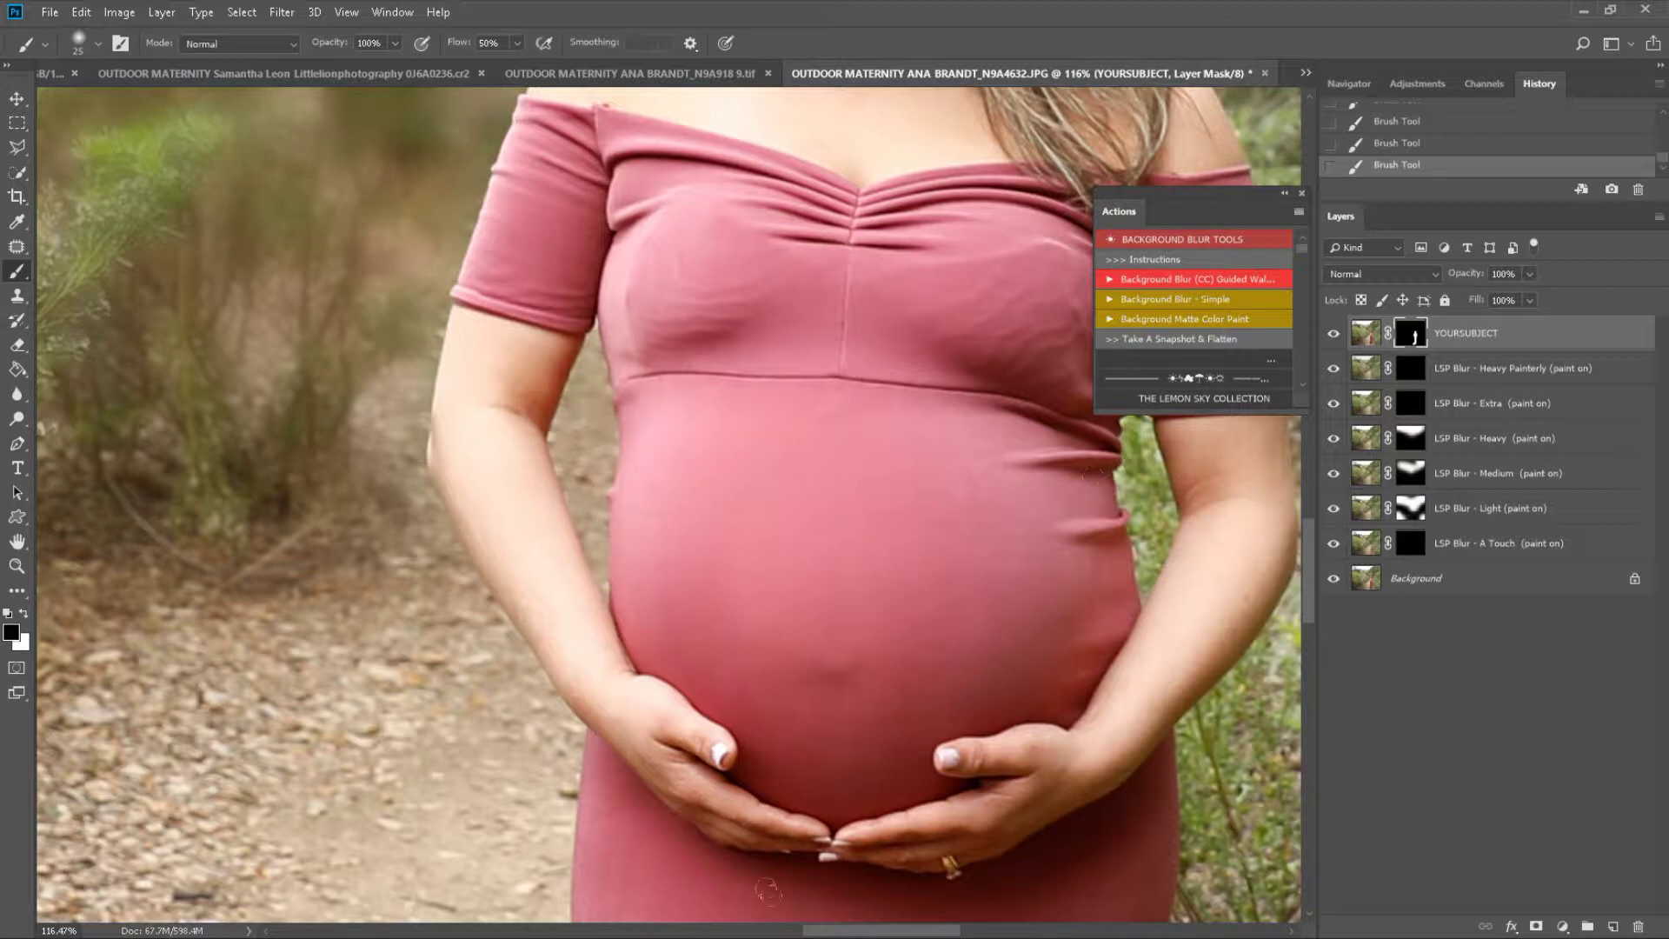
pyautogui.moveTo(835, 930); pyautogui.dragTo(873, 930)
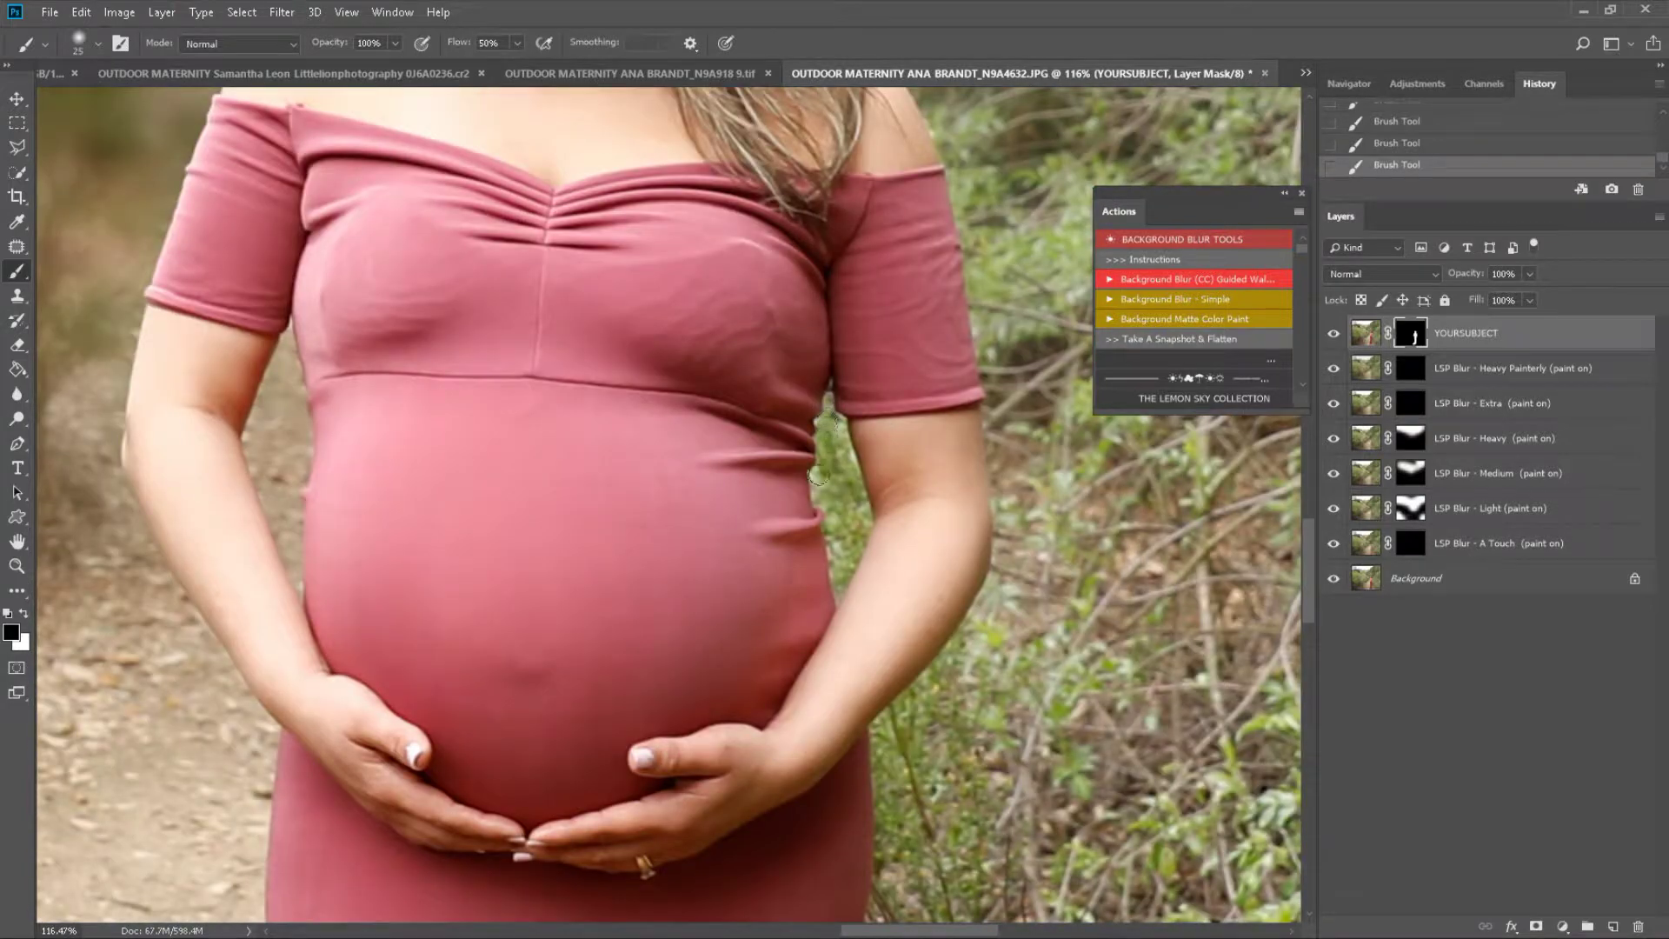
# Step: Set up a white Soft Round brush of about 220 px with 0% hardness for the YOURSUBJECT mask
pyautogui.press('z')
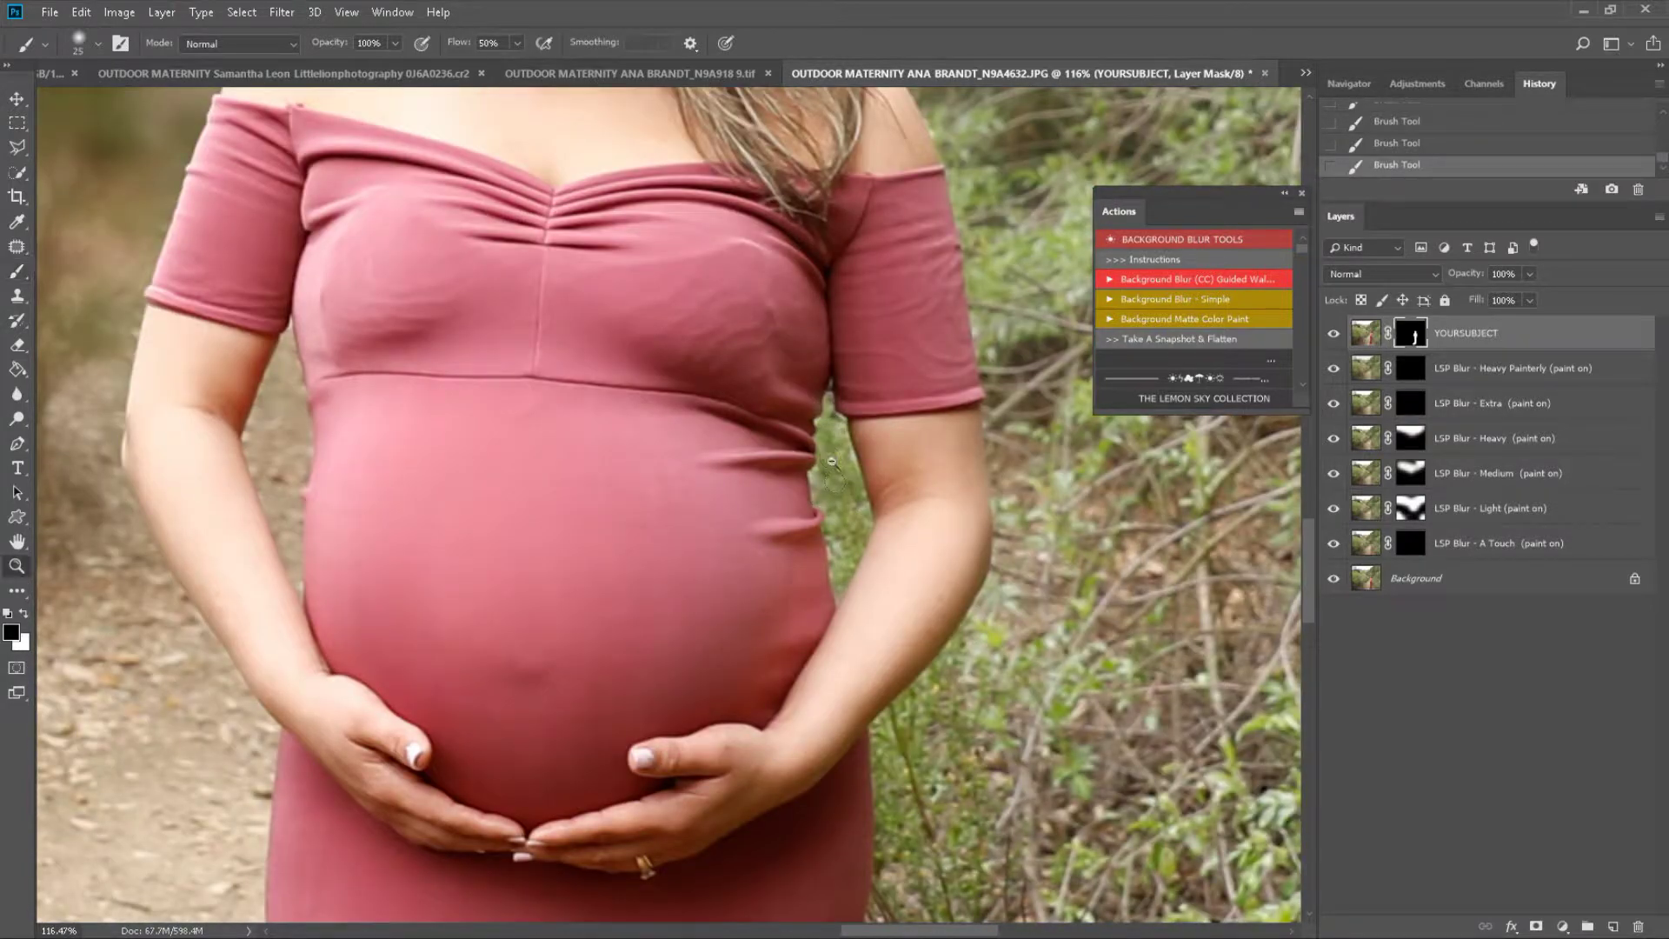
pyautogui.keyDown('alt'); pyautogui.click(841, 459); pyautogui.keyUp('alt')
pyautogui.keyDown('alt'); pyautogui.click(841, 459); pyautogui.keyUp('alt')
pyautogui.keyDown('alt'); pyautogui.click(841, 459); pyautogui.keyUp('alt')
pyautogui.keyDown('alt'); pyautogui.click(840, 459); pyautogui.keyUp('alt')
pyautogui.keyDown('alt'); pyautogui.click(841, 459); pyautogui.keyUp('alt')
pyautogui.keyDown('alt'); pyautogui.click(841, 459); pyautogui.keyUp('alt')
pyautogui.scroll(3, 793, 407)
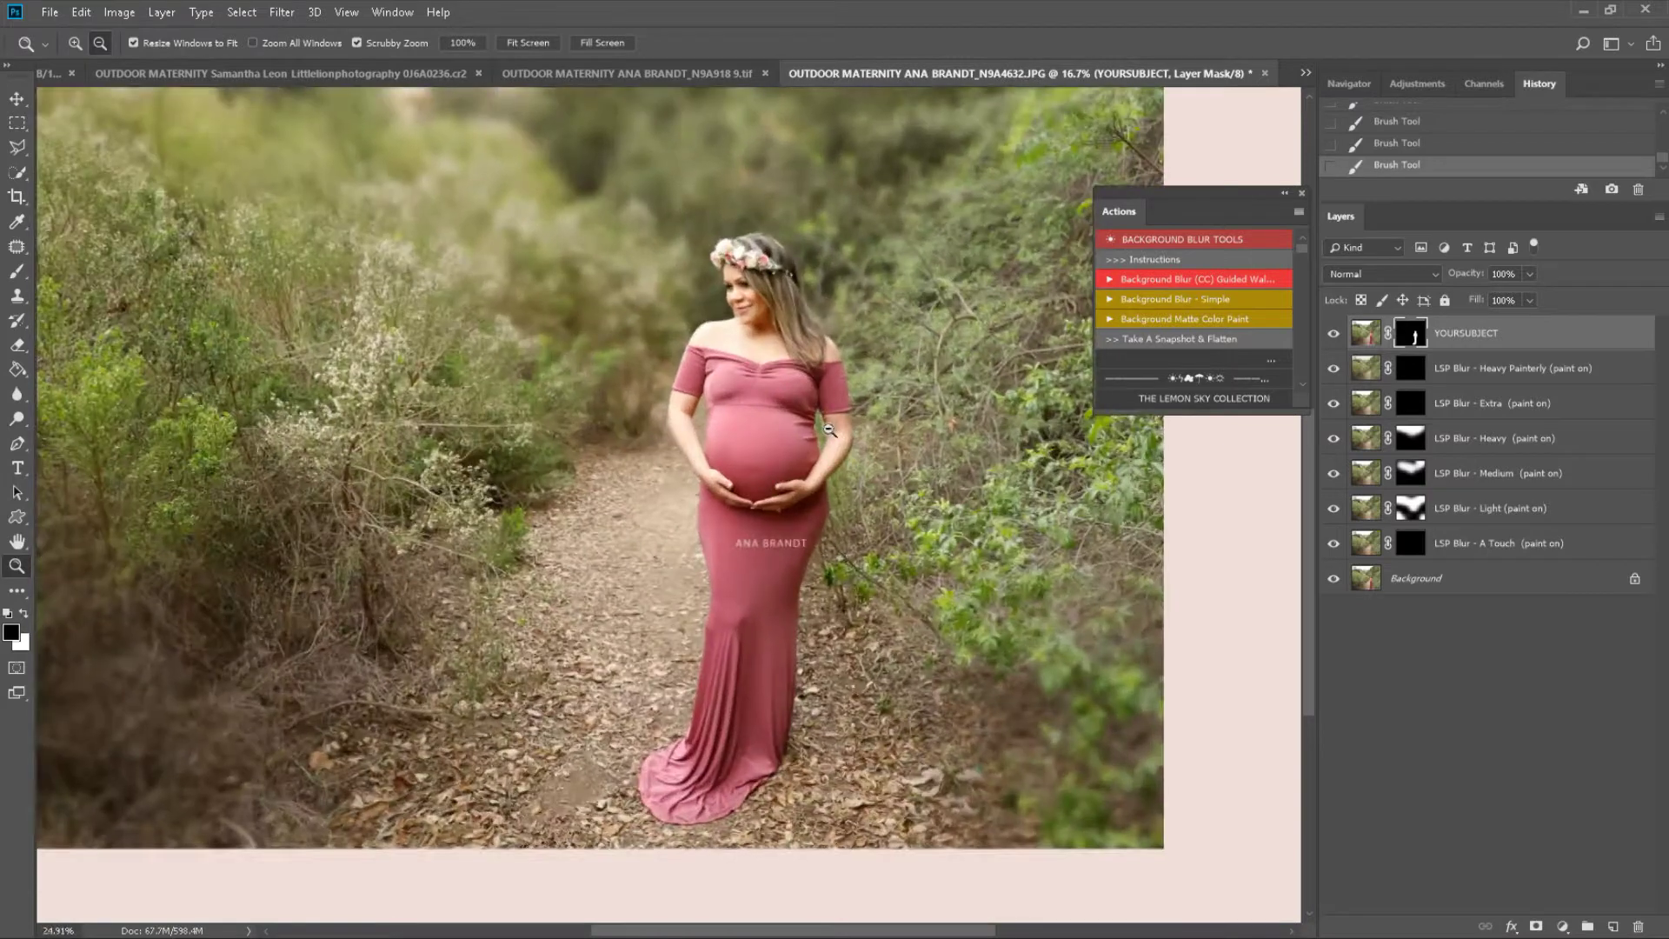
pyautogui.press('b')
pyautogui.rightClick(999, 474)
pyautogui.click(921, 421)
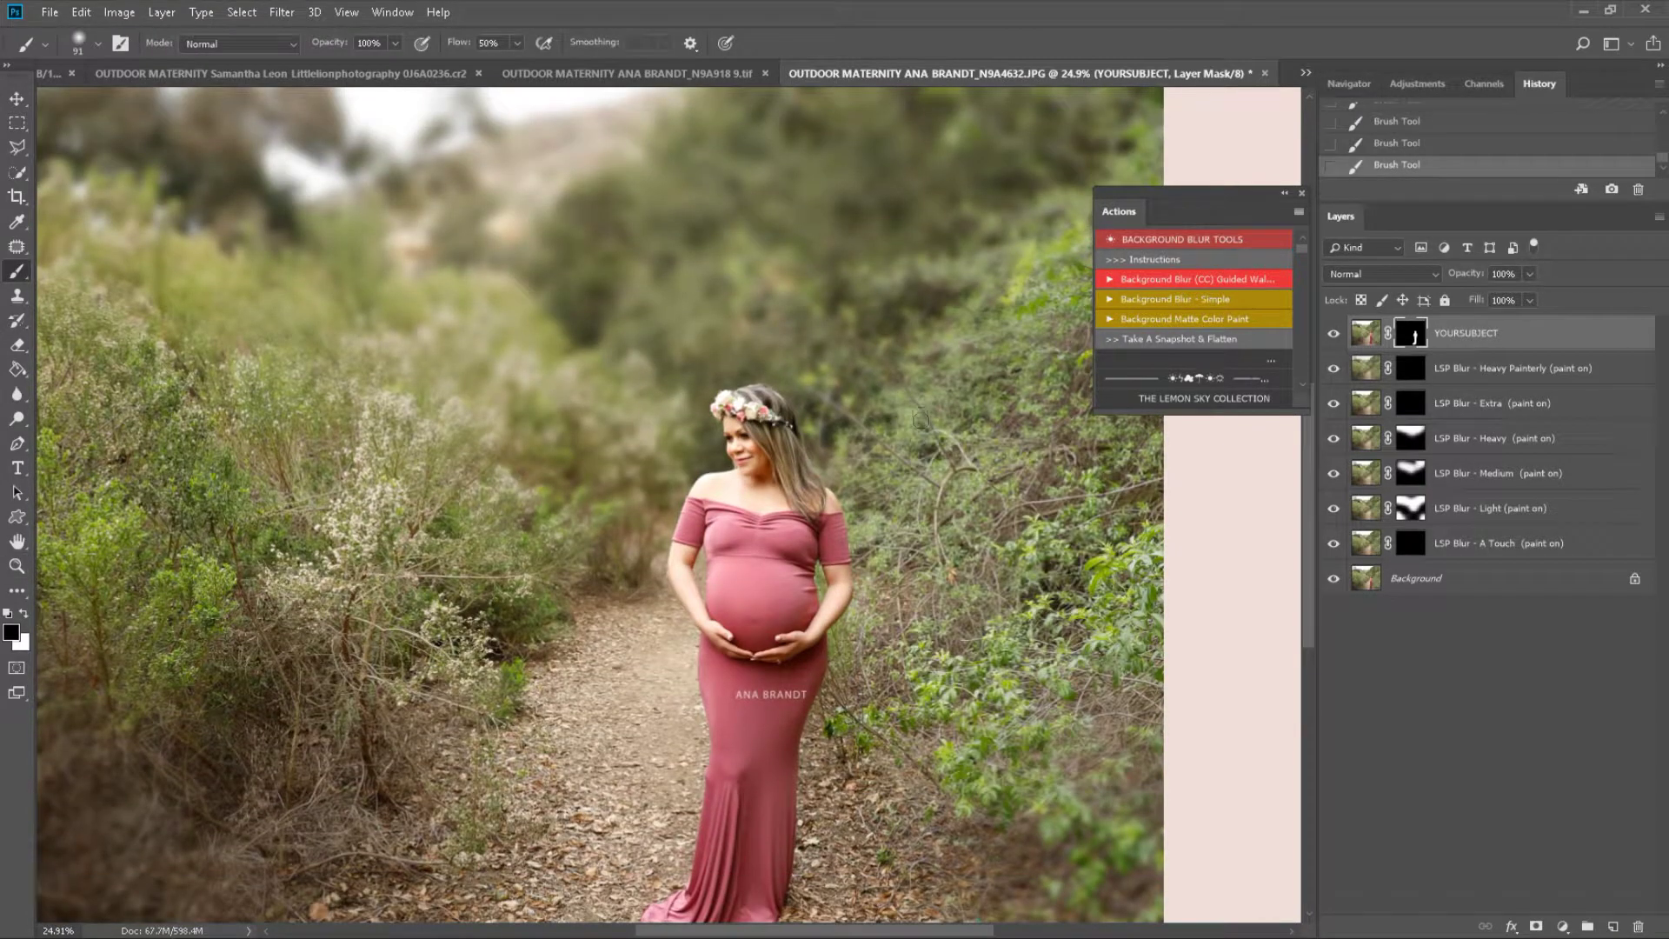
pyautogui.rightClick(974, 435)
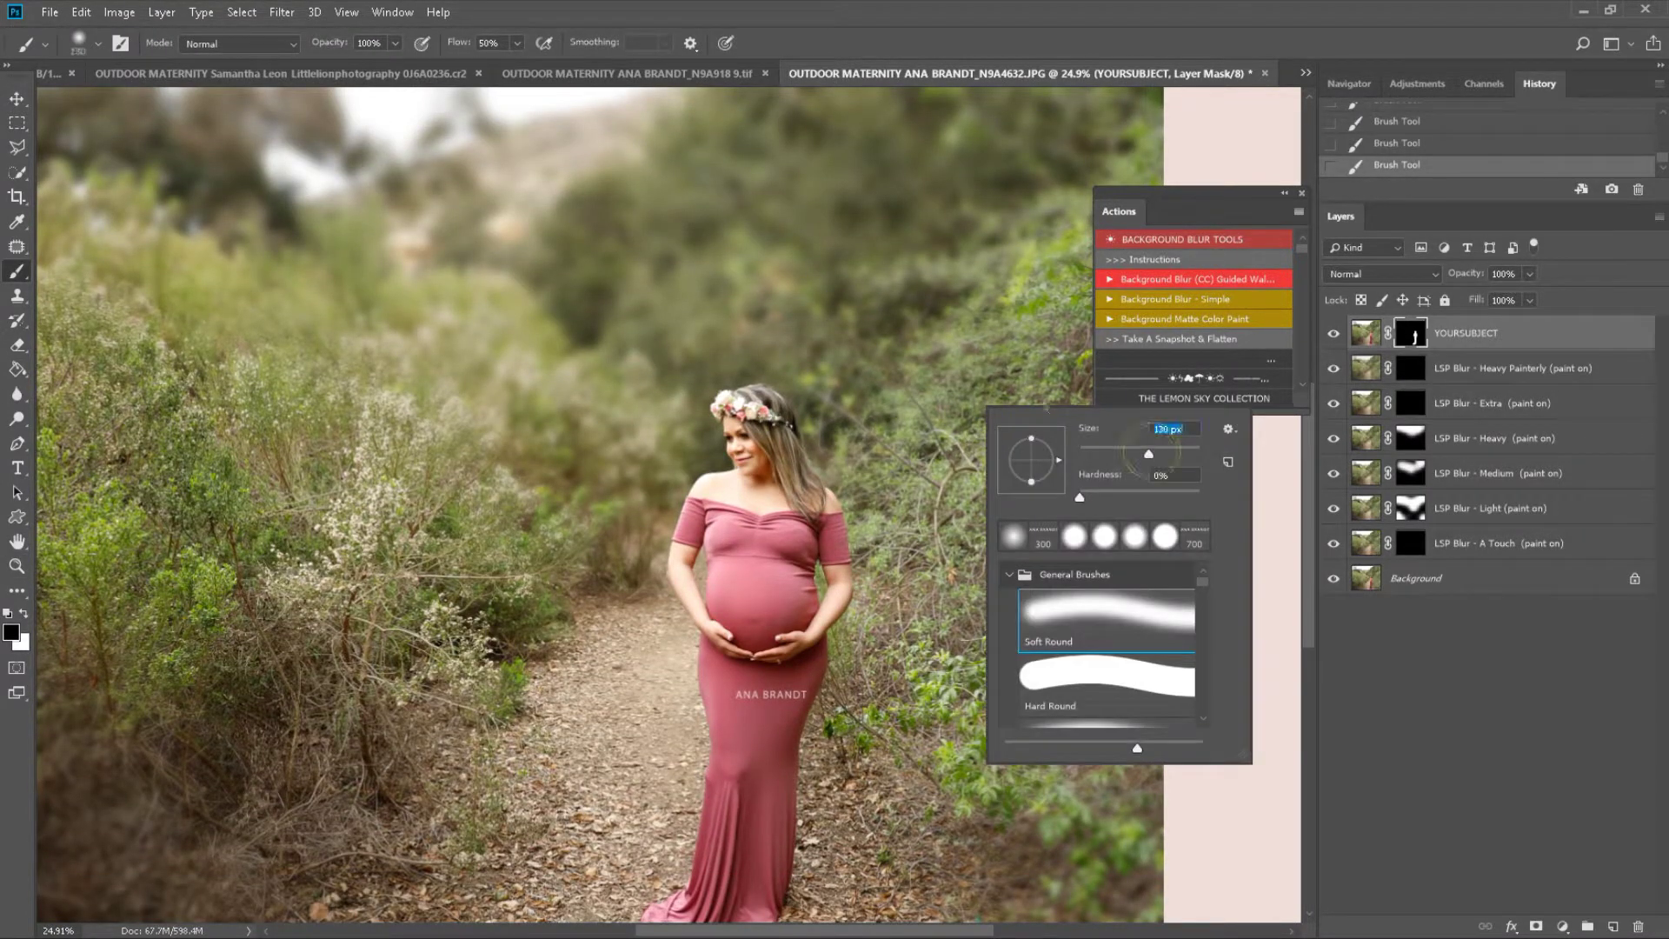
pyautogui.write('130')
pyautogui.press('Return')
pyautogui.press('x')
pyautogui.rightClick(982, 439)
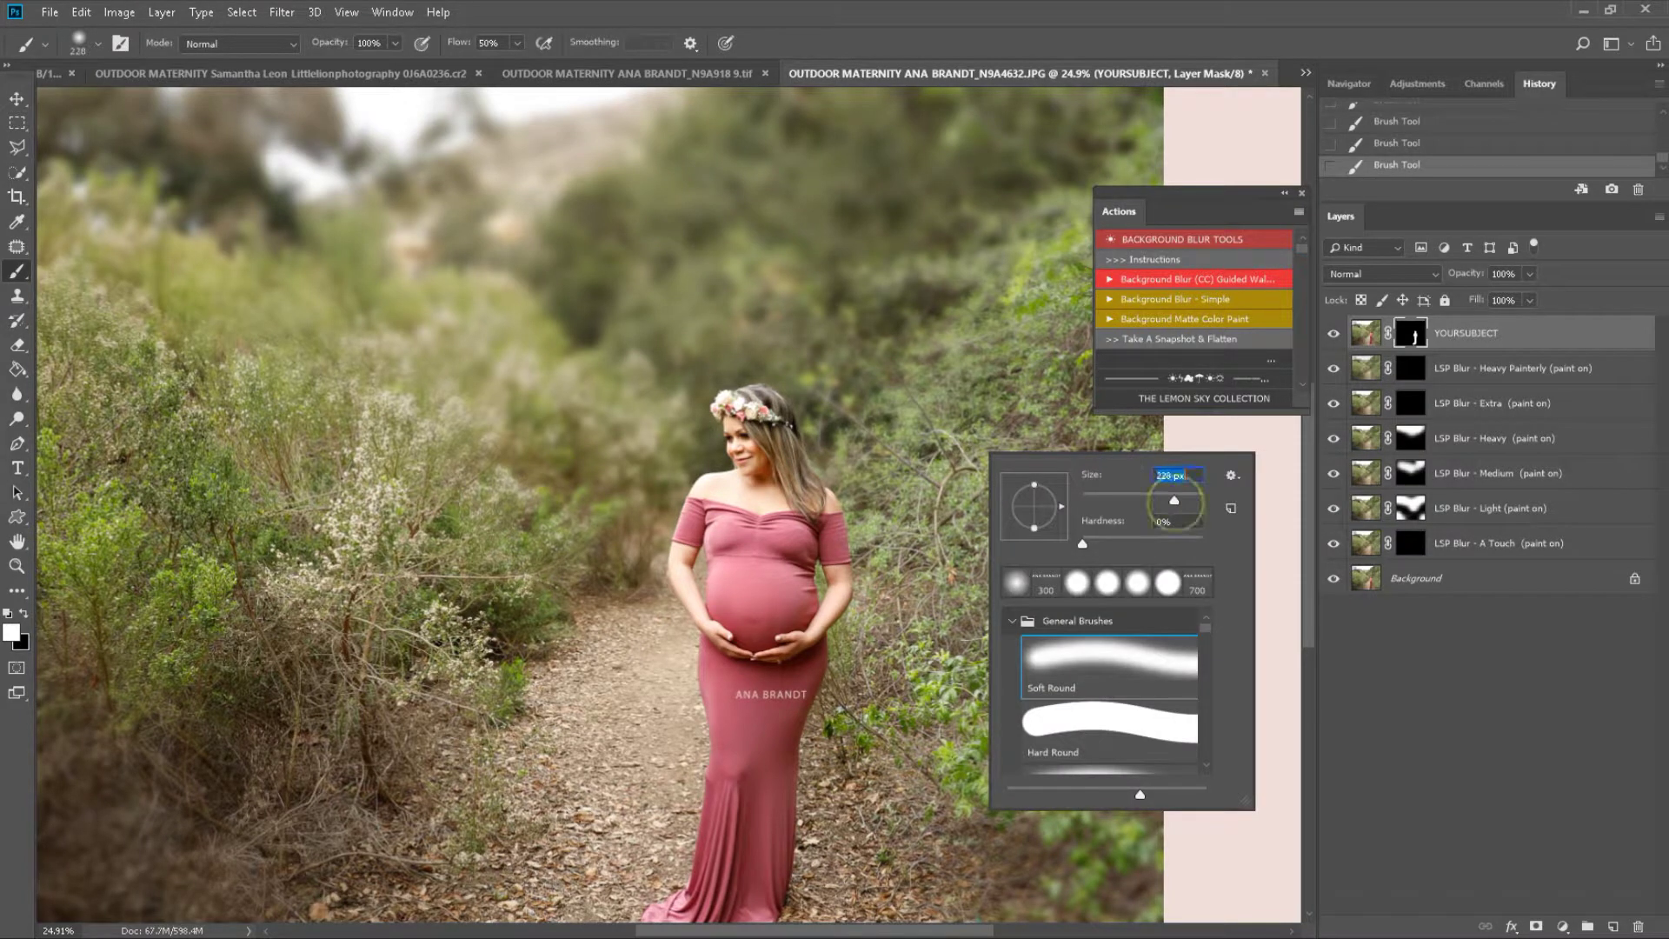
pyautogui.press('Return')
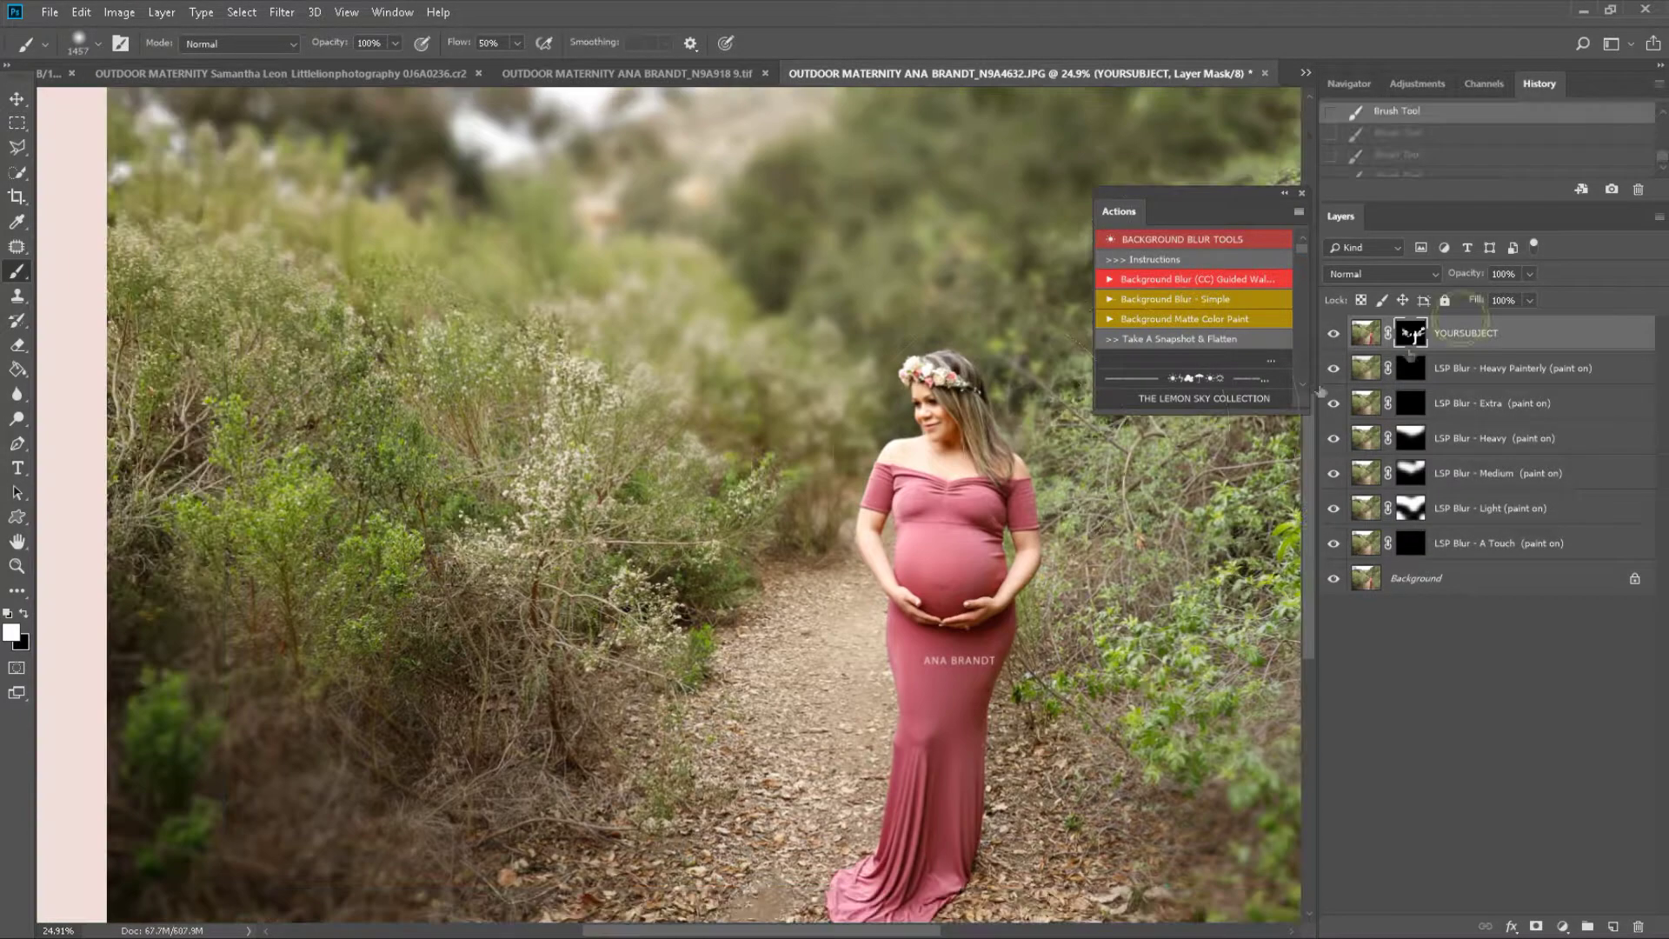
# Step: Continue the blur action from its instruction message into Select and Mask for the YOURSUBJECT layer
pyautogui.press('z')
pyautogui.click(843, 519)
pyautogui.click(848, 519)
pyautogui.hotkey('ctrl', '0')
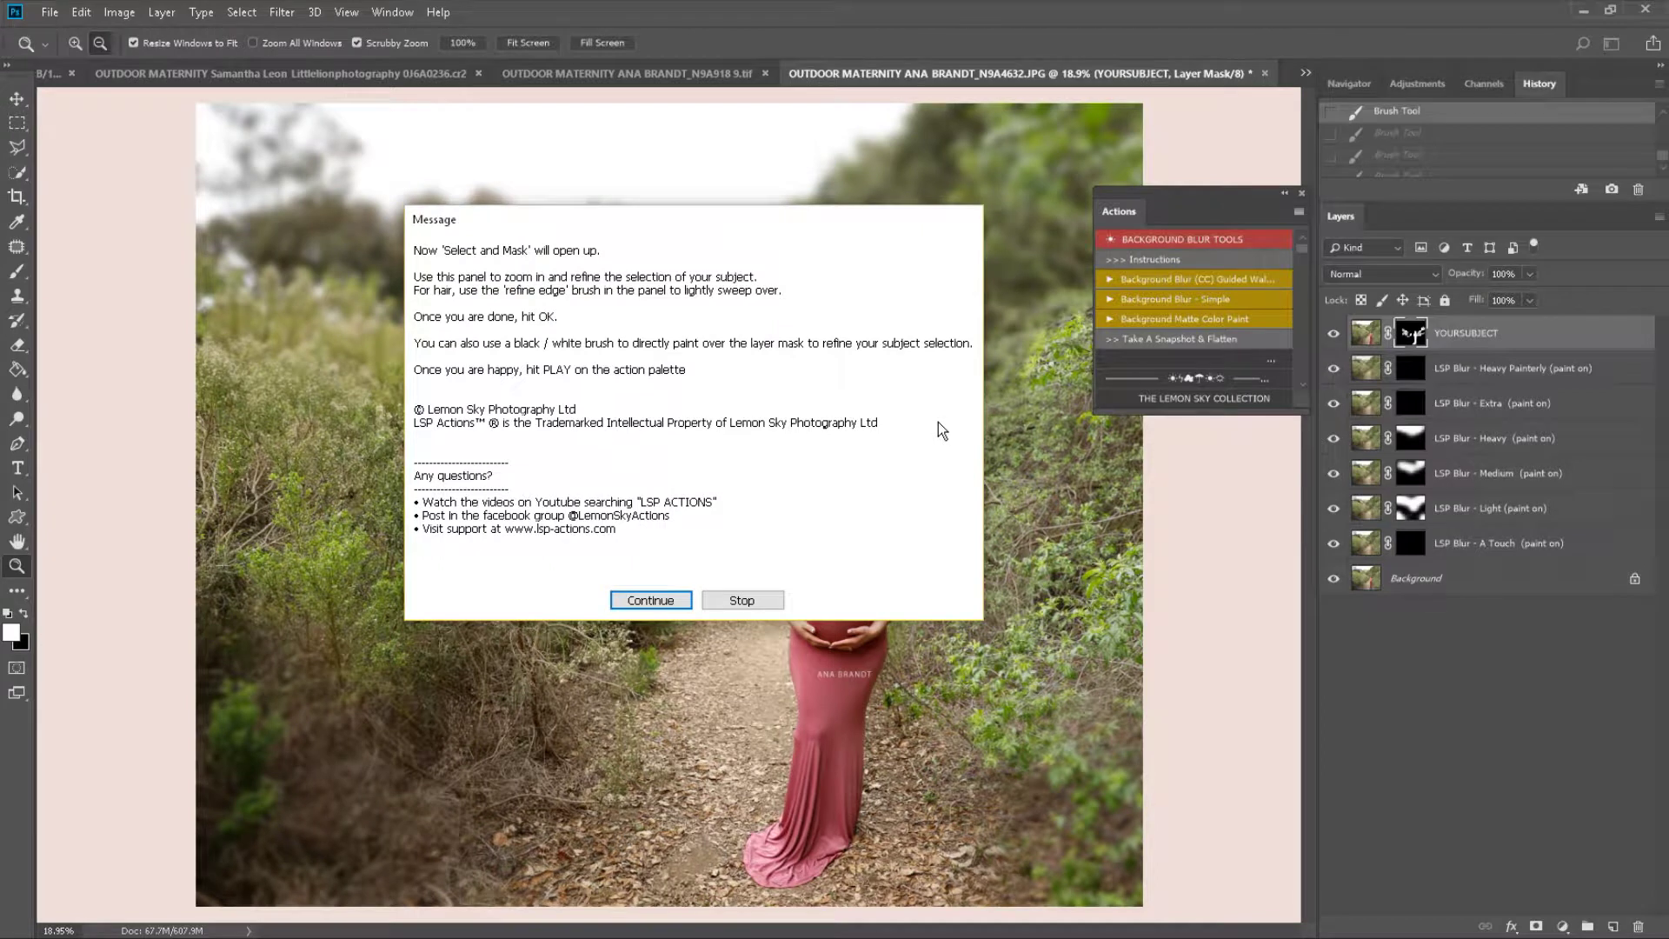
pyautogui.click(641, 600)
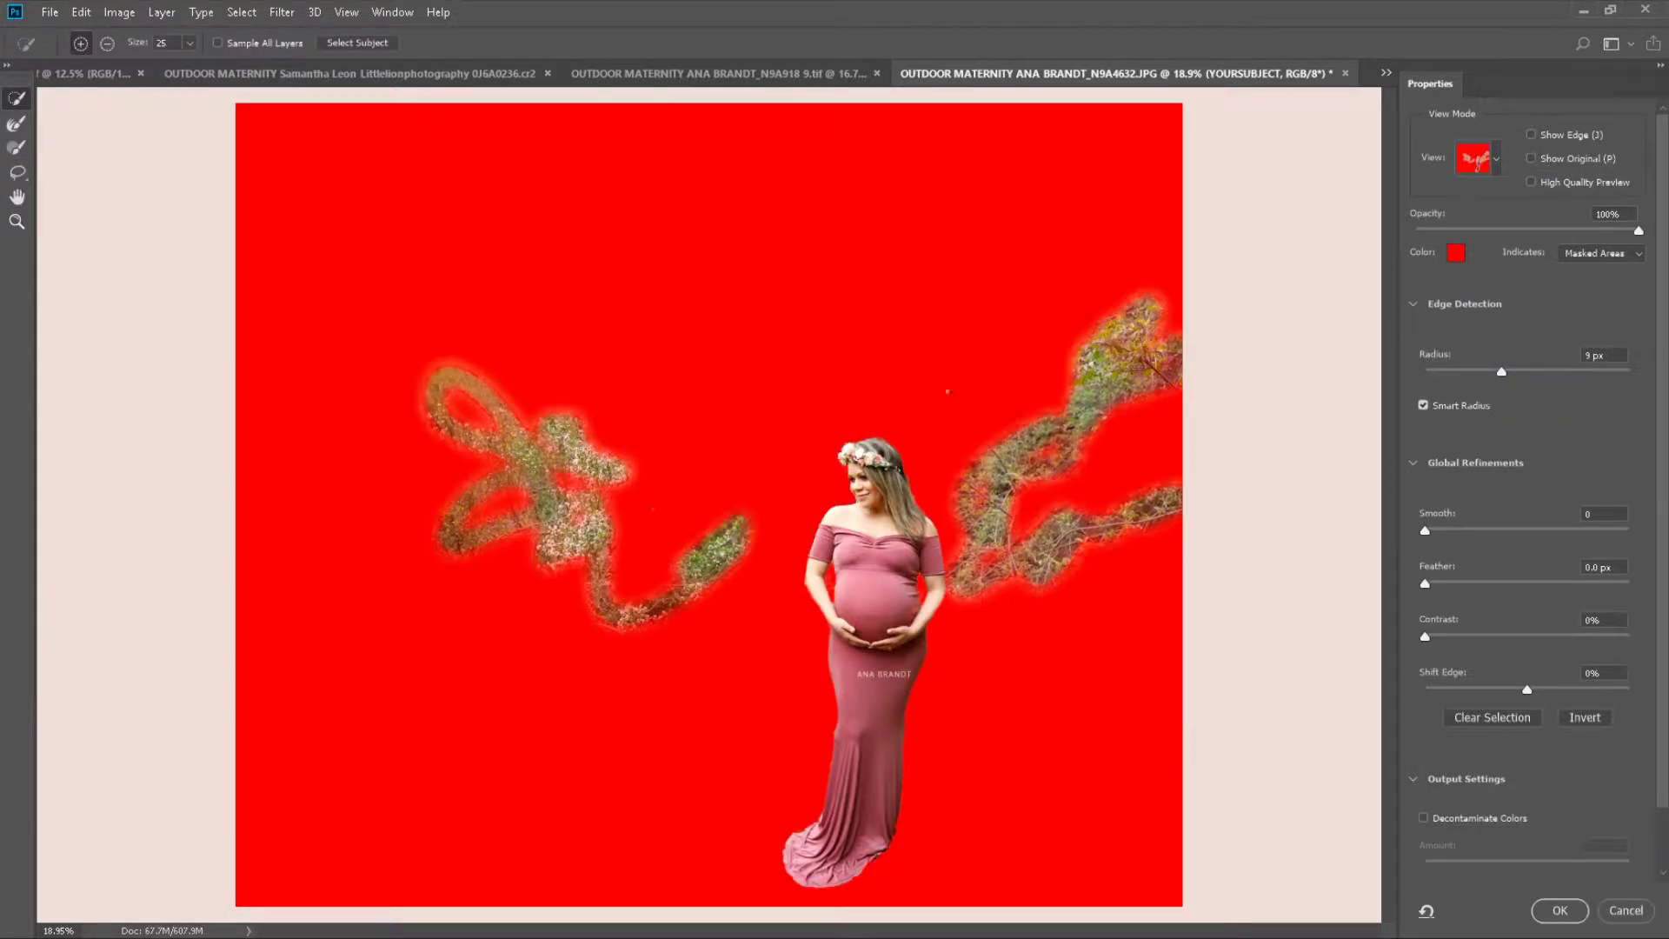
# Step: Refine the selection edge along the top of the woman's head and down the outer side of her hair with the Refine Edge Brush
pyautogui.press('z')
pyautogui.moveTo(861, 465); pyautogui.dragTo(993, 536)
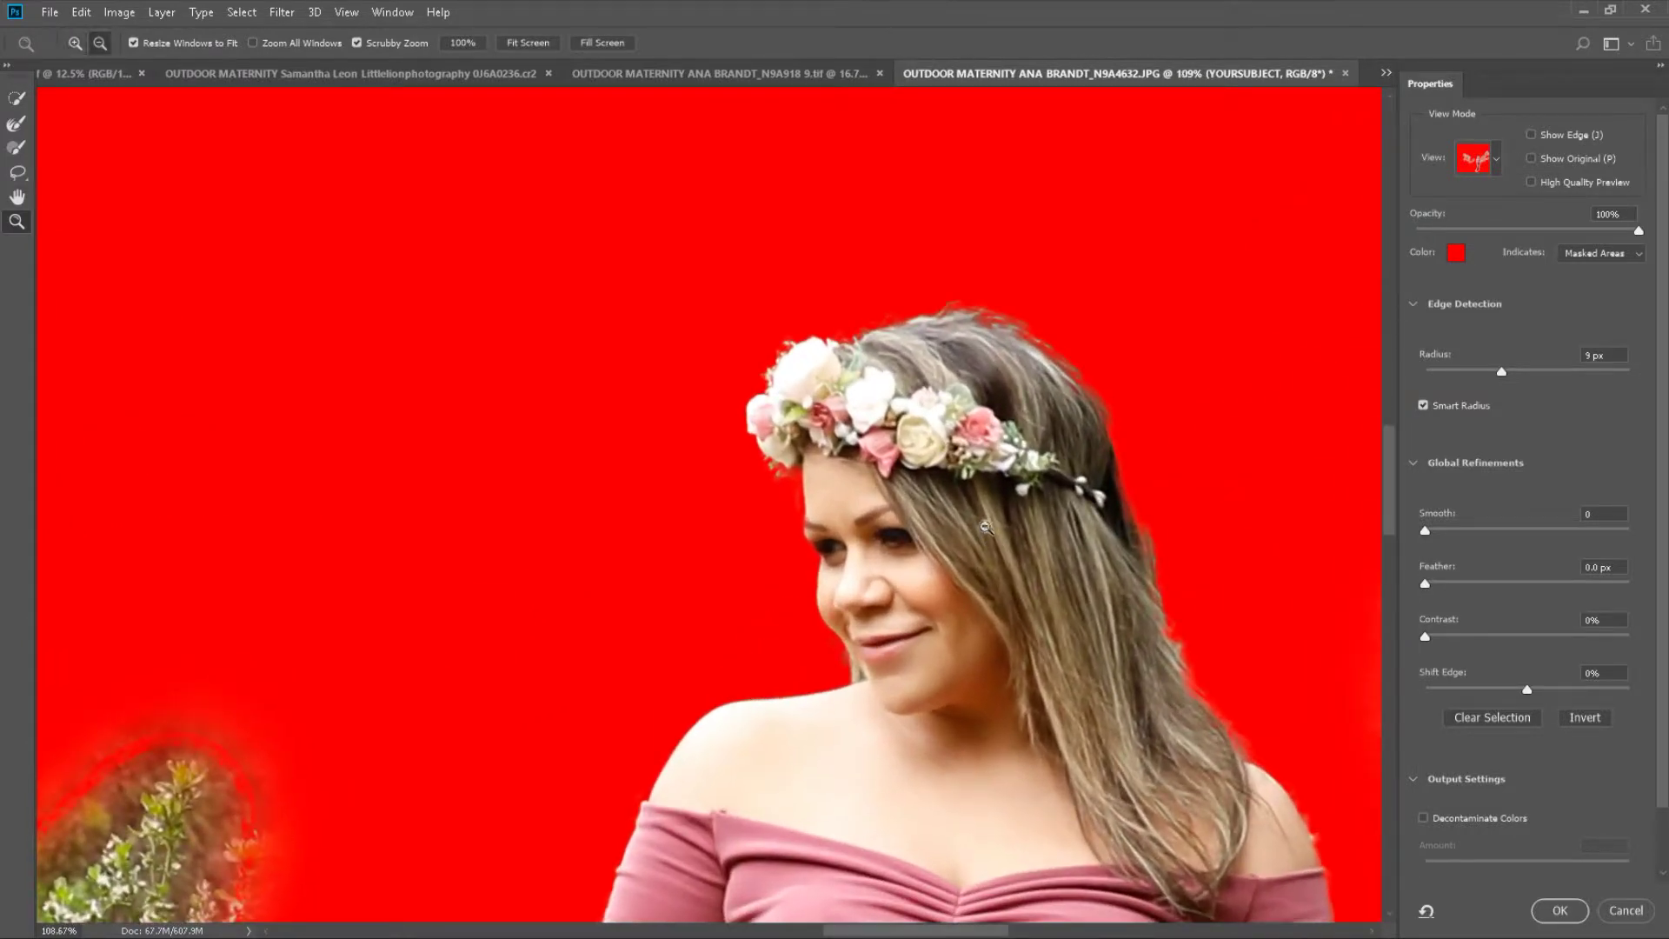
pyautogui.press('h')
pyautogui.moveTo(802, 447); pyautogui.dragTo(544, 356)
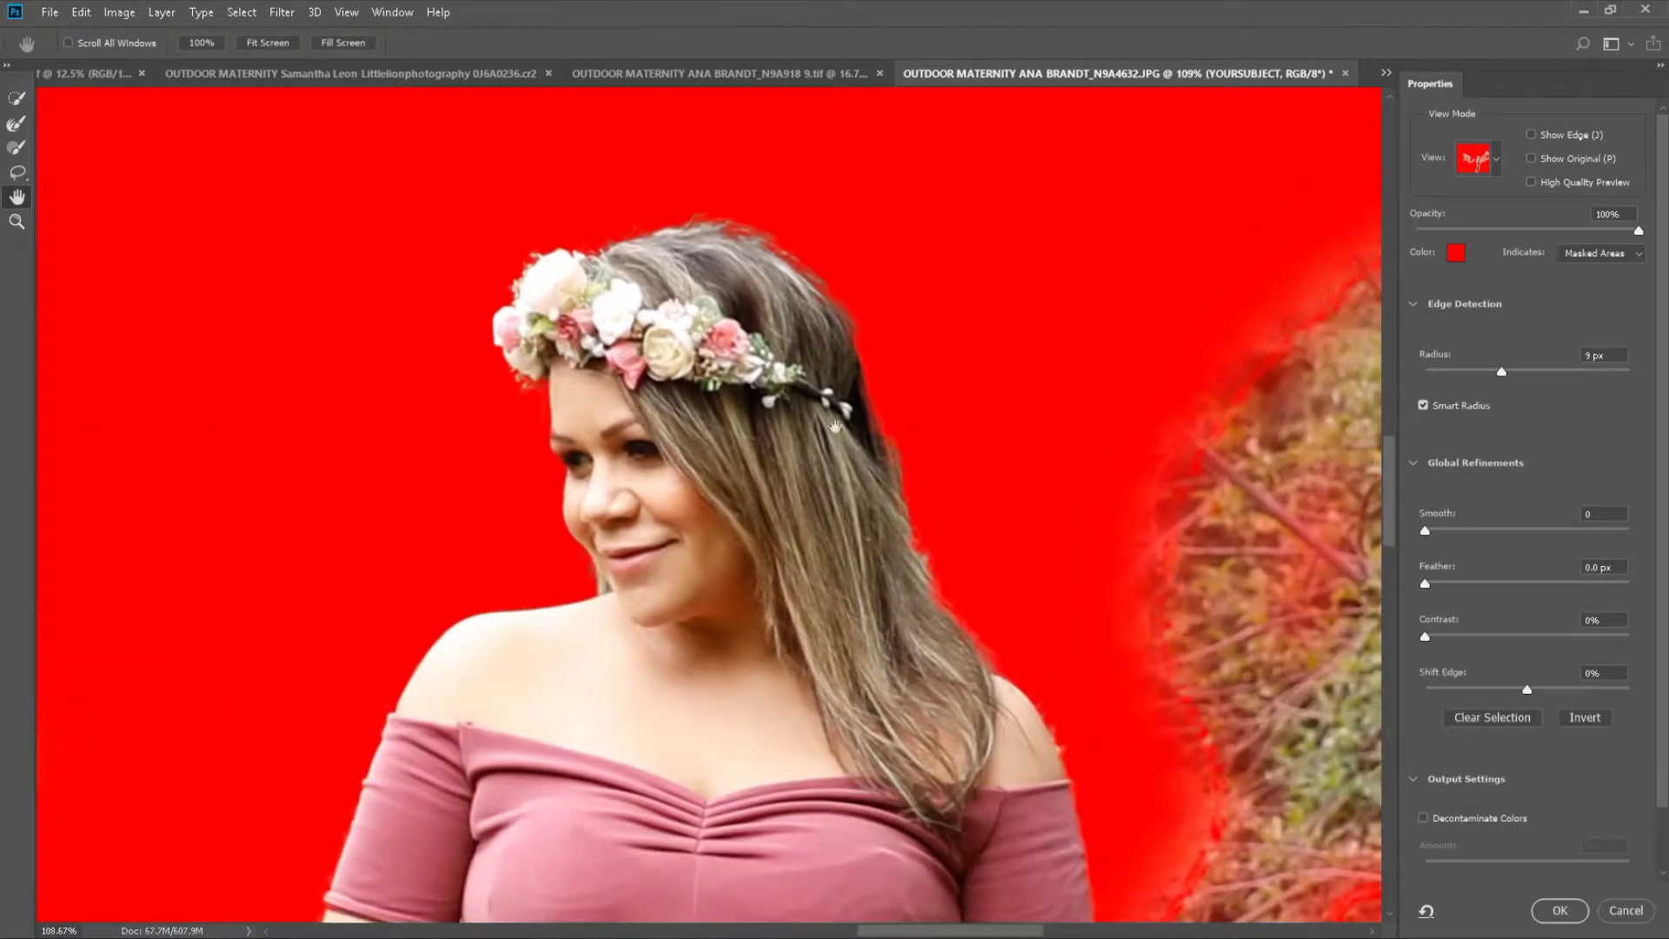
pyautogui.click(17, 128)
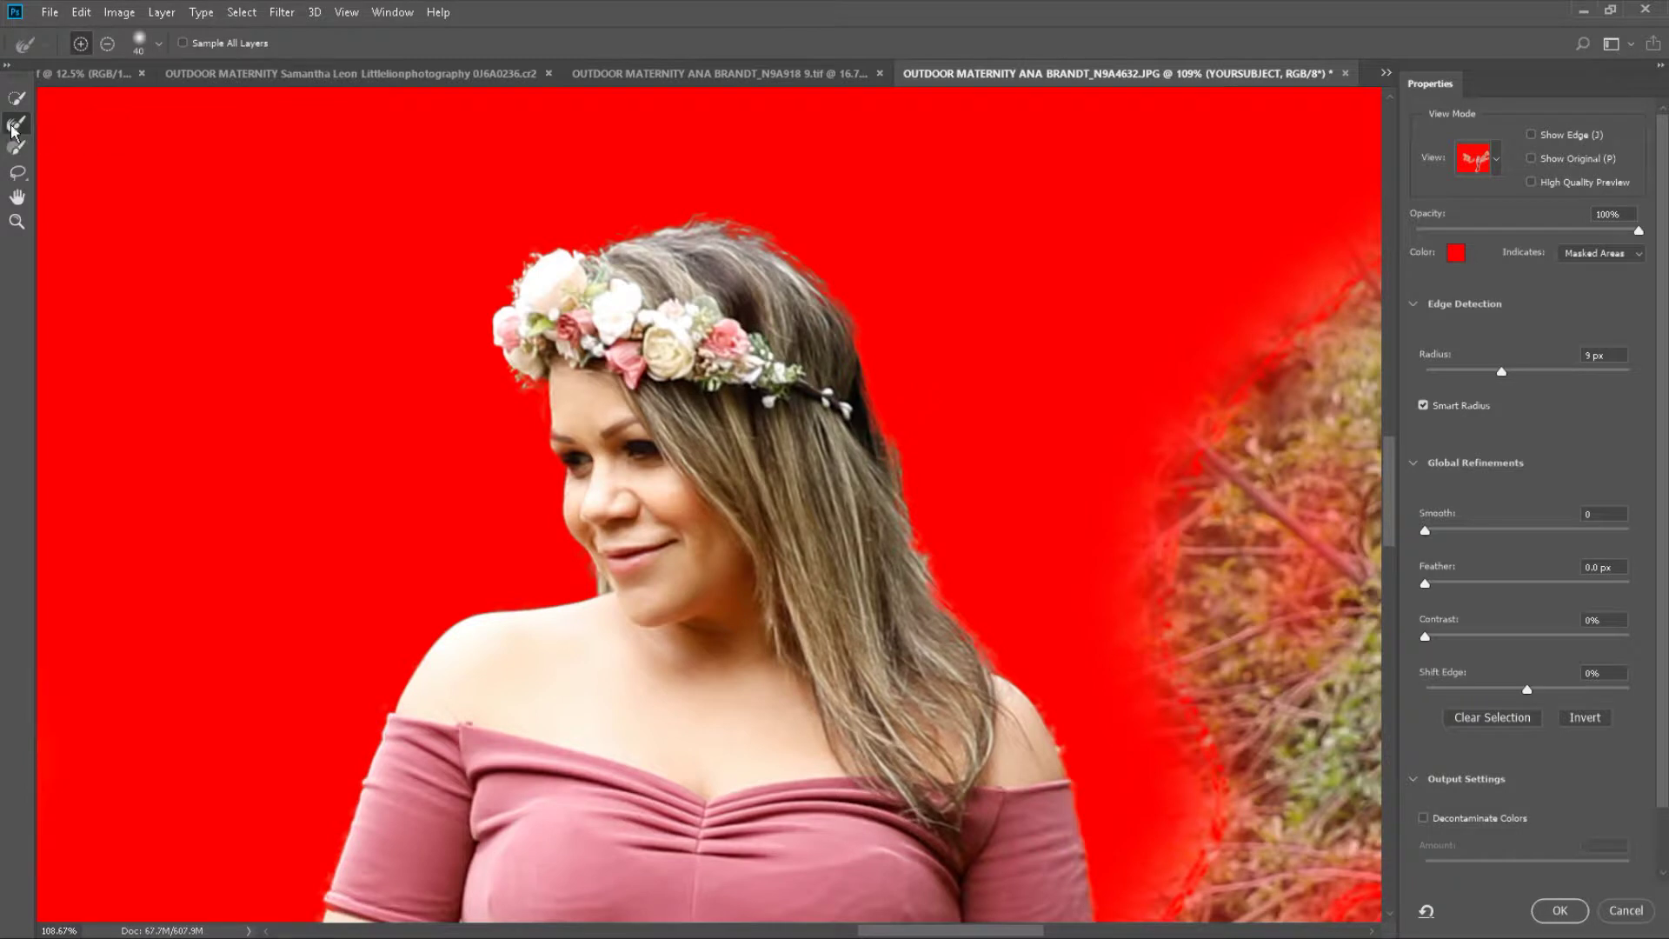
pyautogui.moveTo(599, 223); pyautogui.dragTo(822, 256)
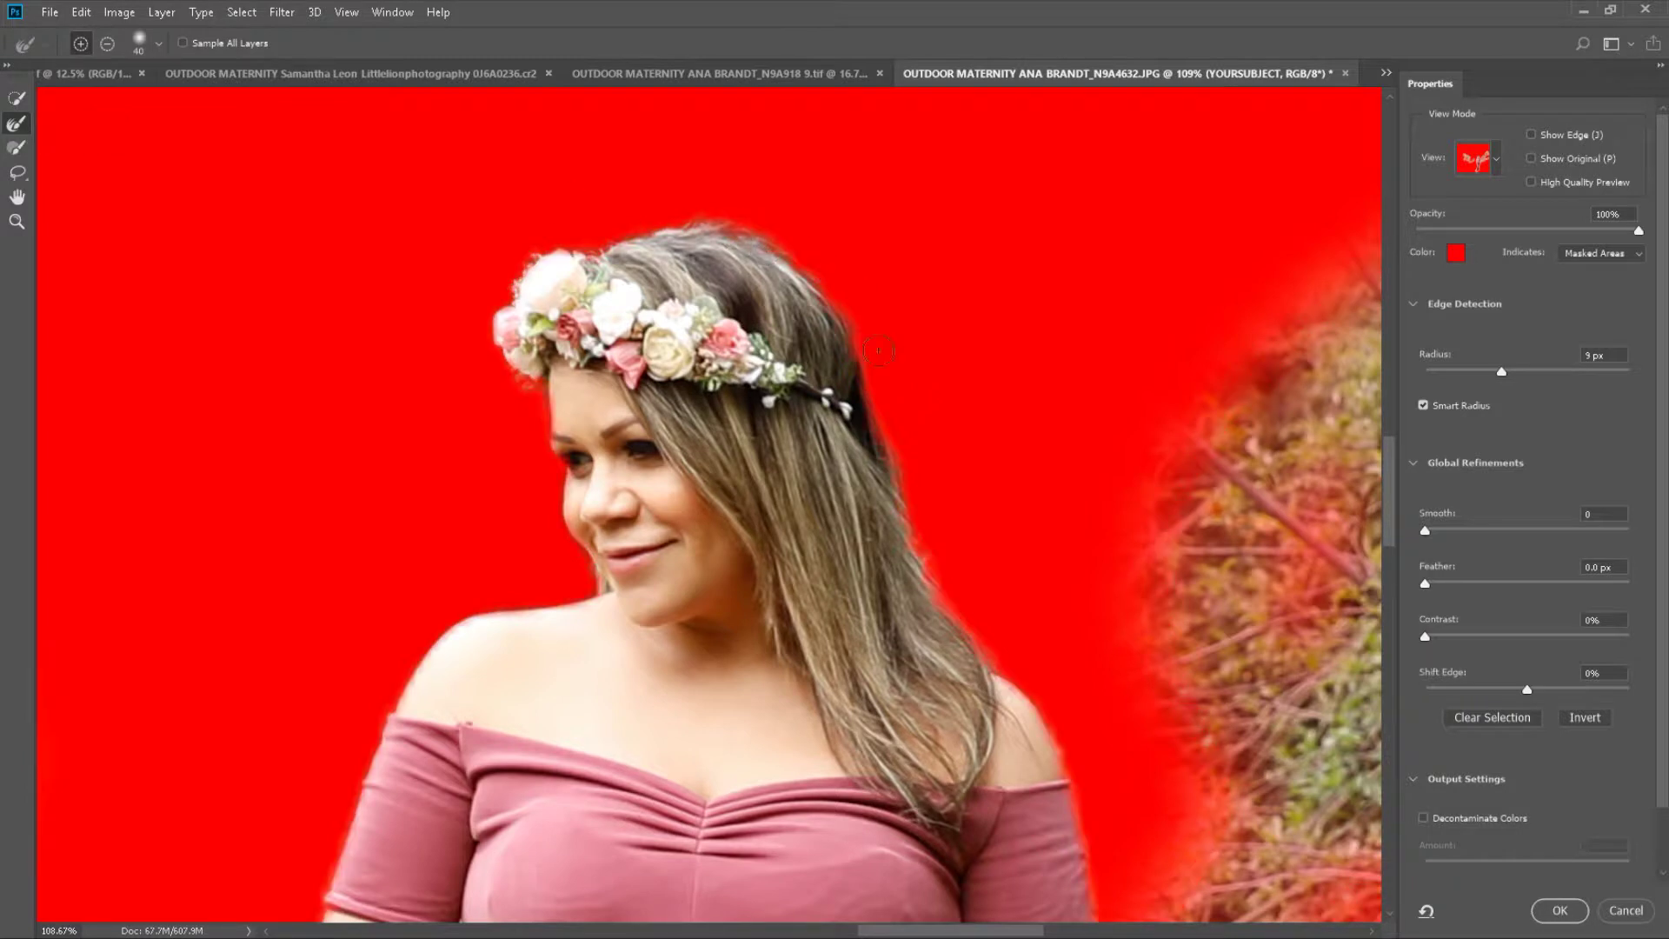
pyautogui.moveTo(897, 446); pyautogui.dragTo(930, 542)
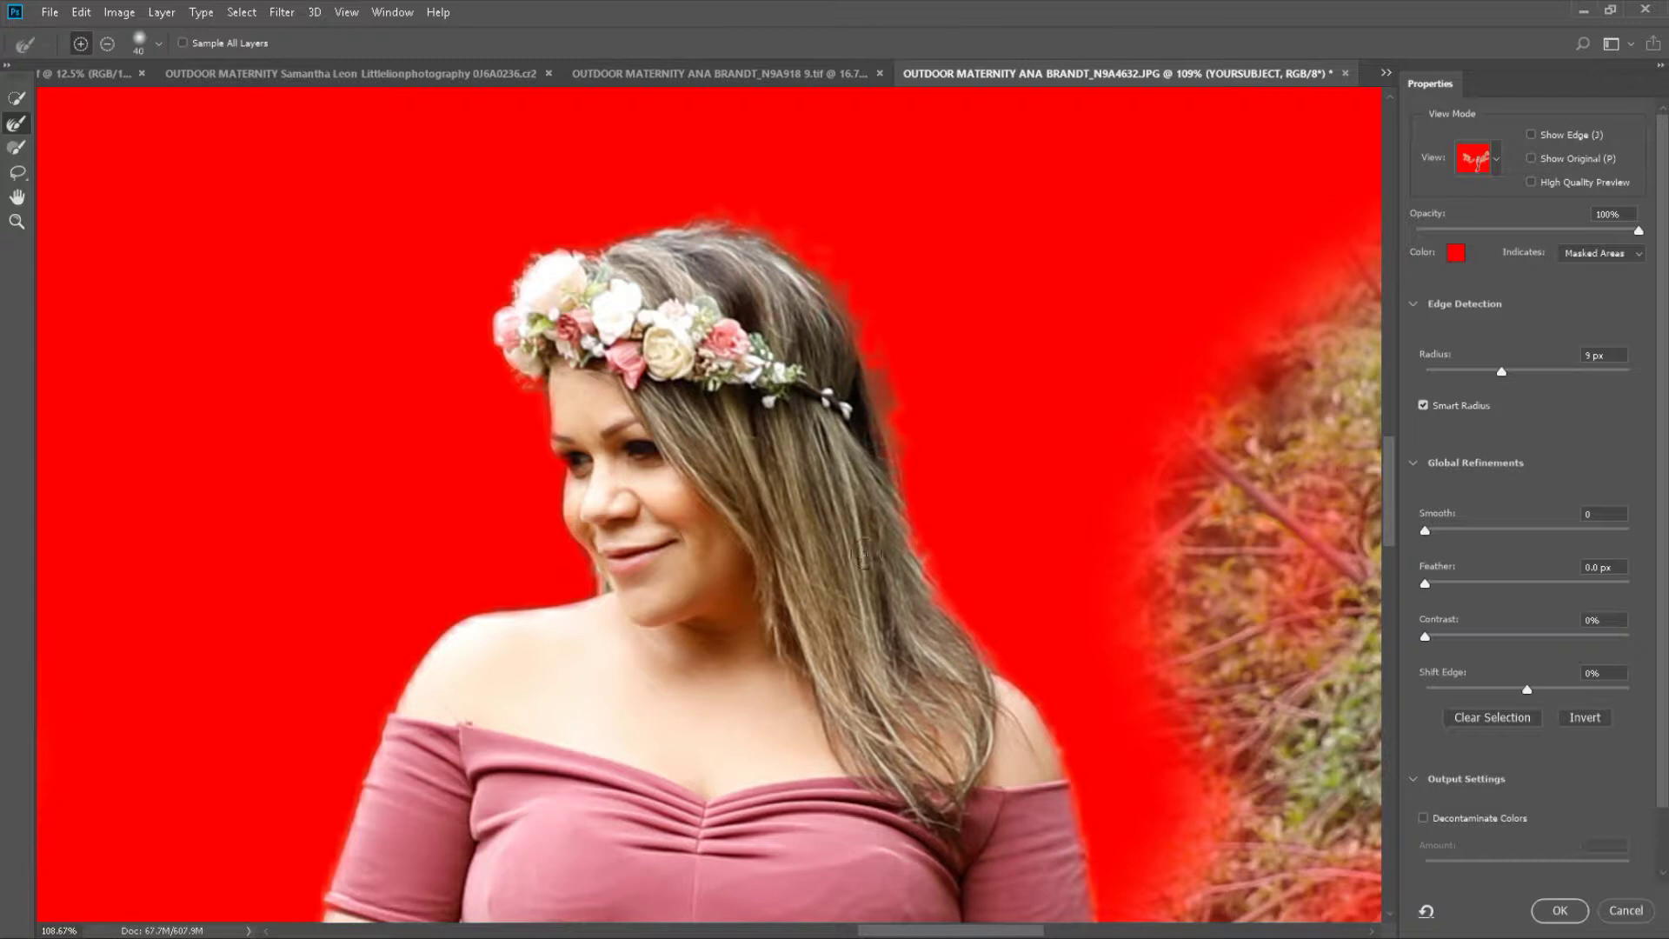
# Step: Subtract the background specks between her arm and belly from the selection, and add both forearms' outer edges with the Quick Selection tool
pyautogui.click(15, 100)
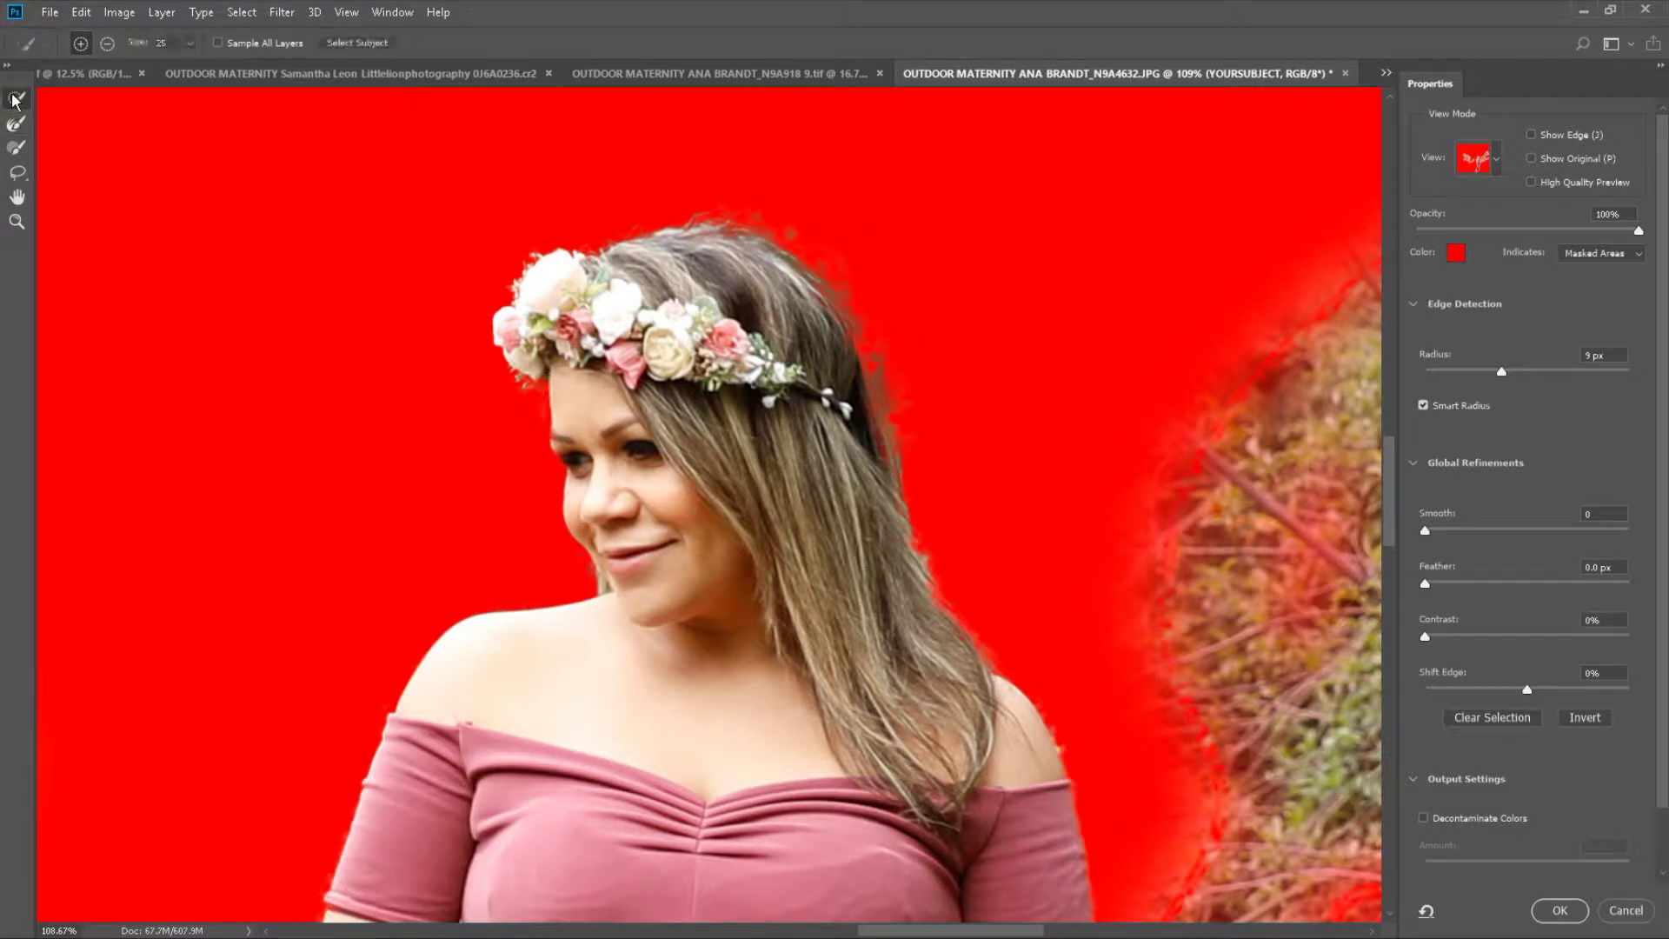
pyautogui.scroll(-5, 737, 556)
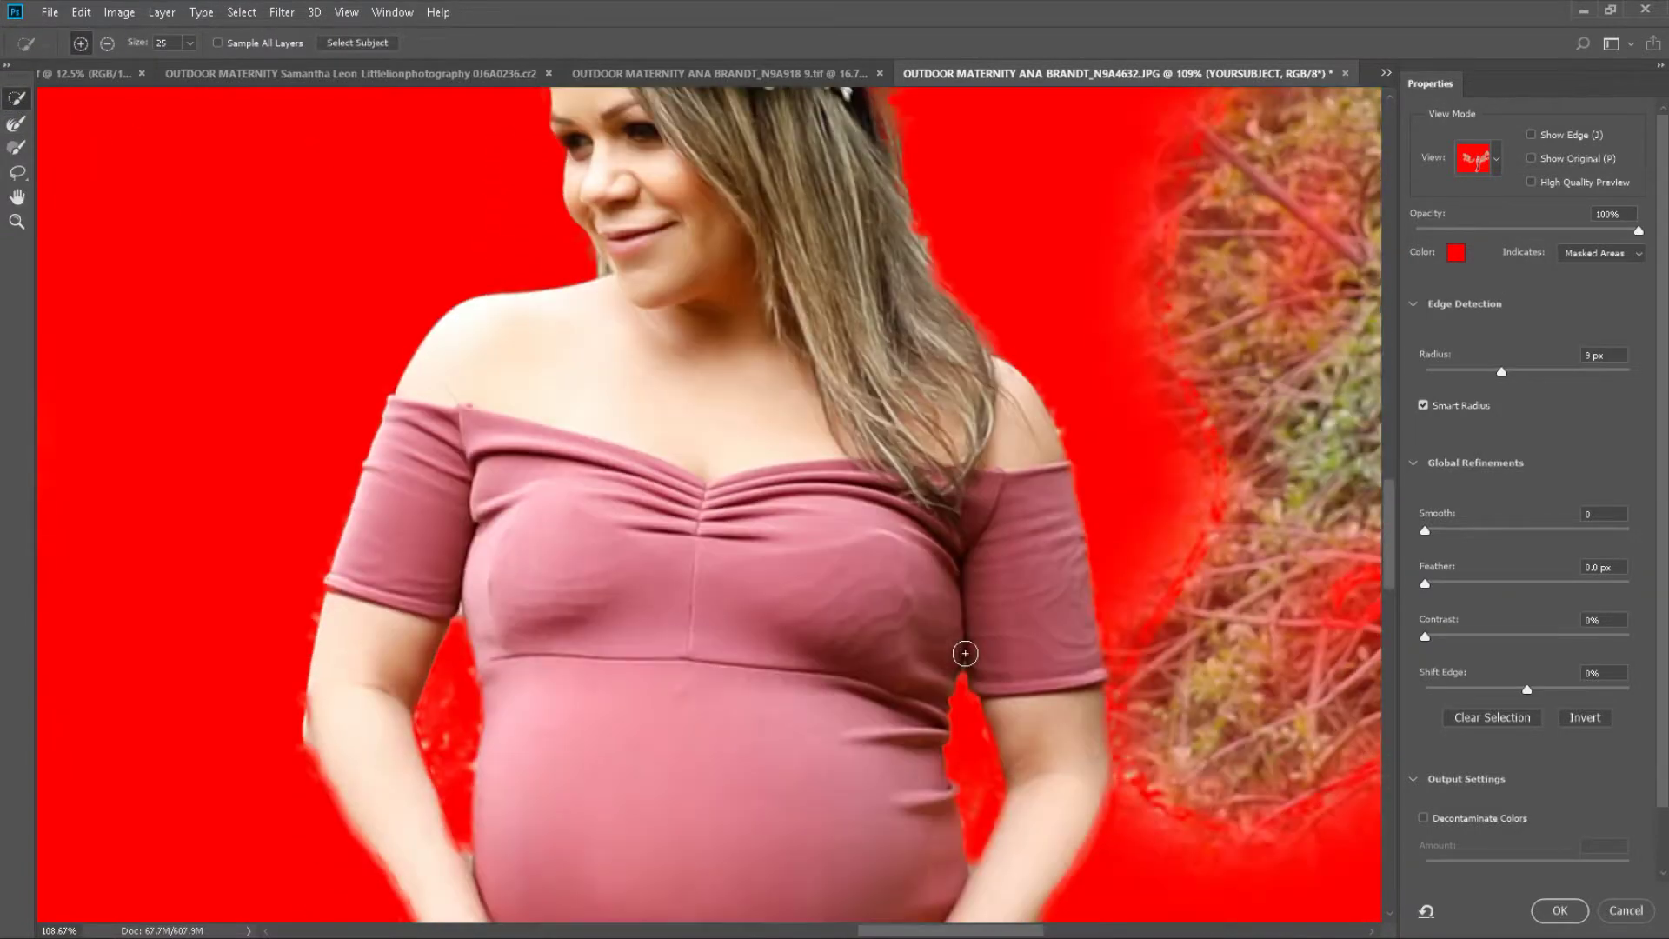
pyautogui.press('space')
pyautogui.moveTo(820, 733); pyautogui.dragTo(876, 559)
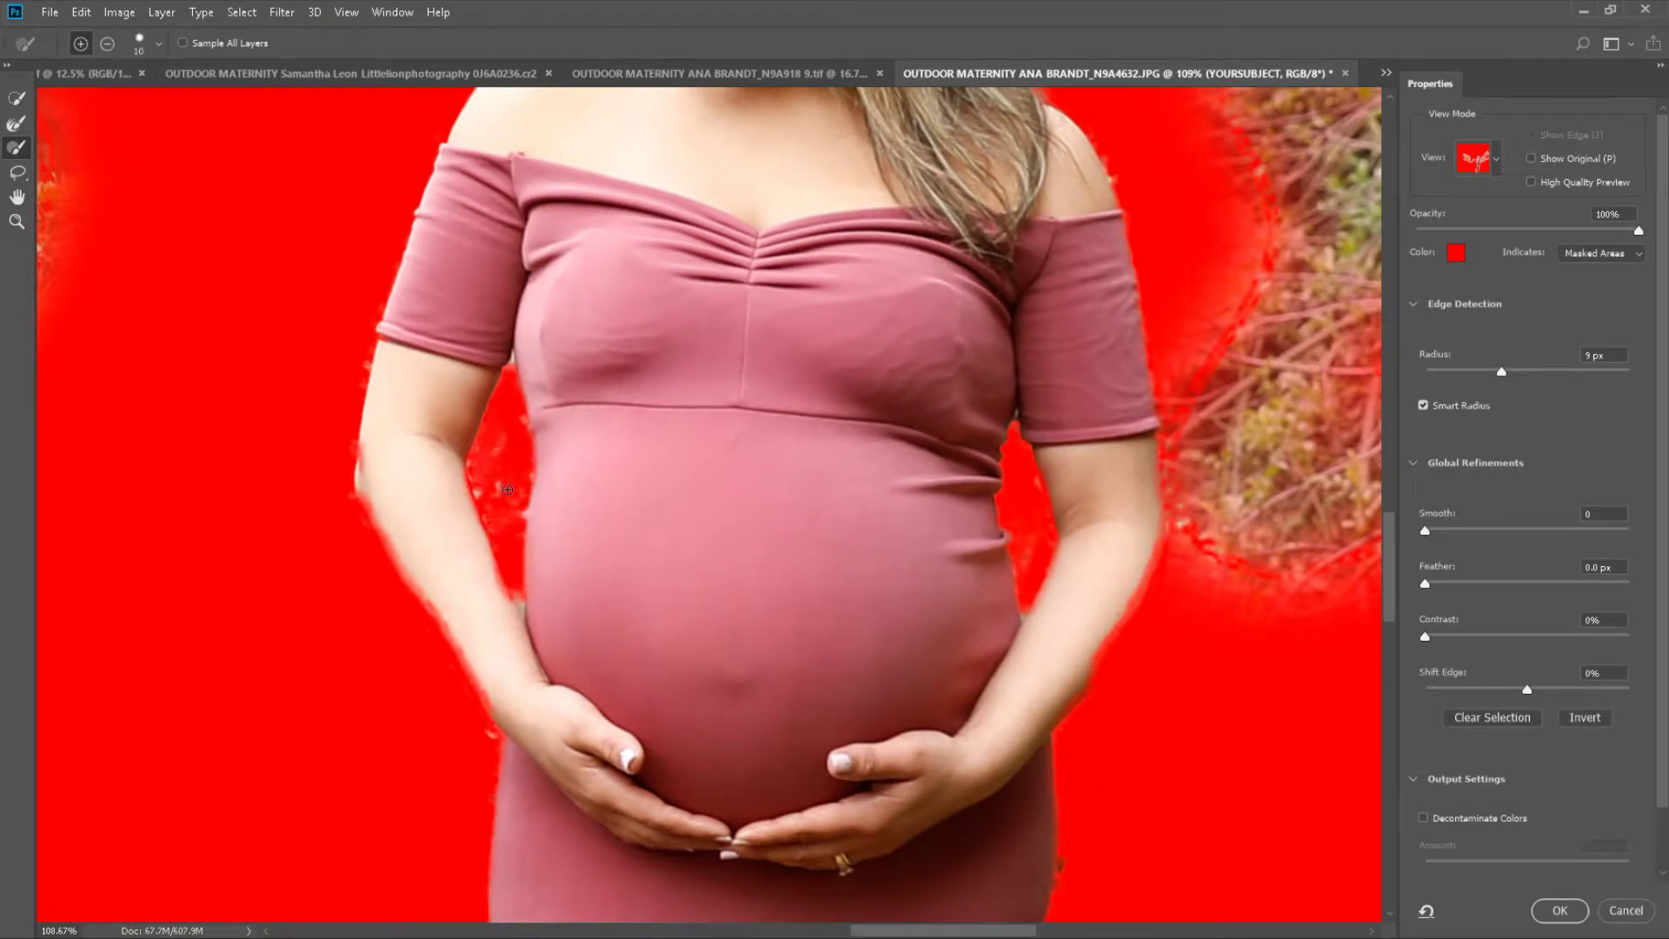
pyautogui.press('alt')
pyautogui.moveTo(496, 454); pyautogui.dragTo(497, 494)
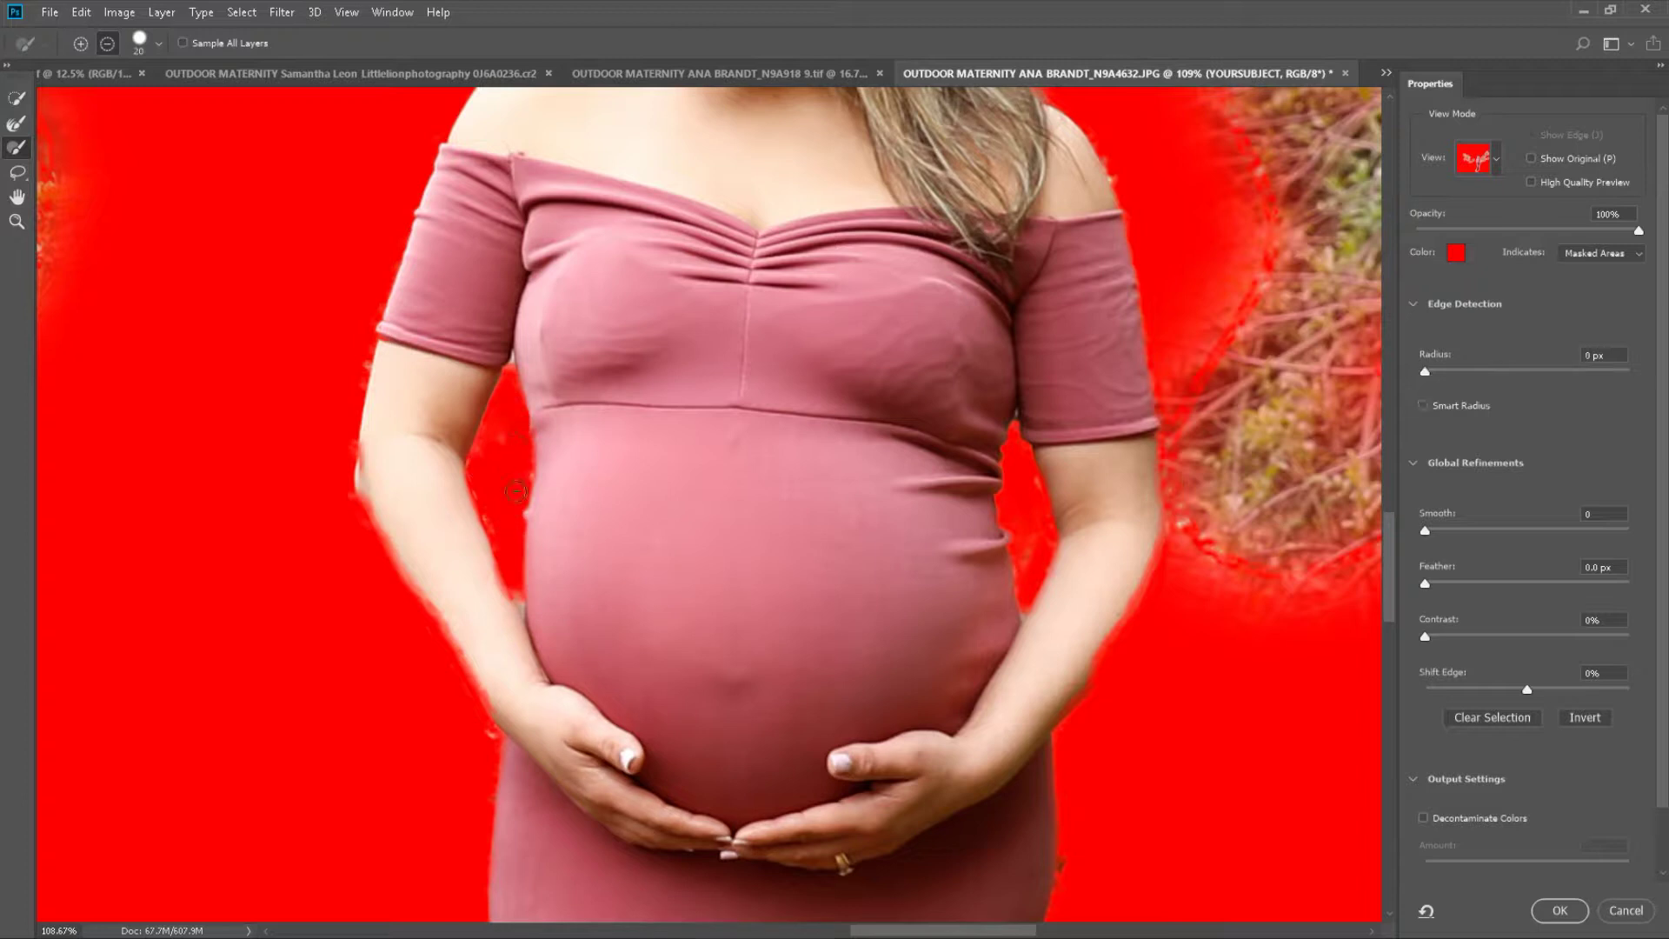
pyautogui.moveTo(501, 697)
pyautogui.mouseDown()
pyautogui.moveTo(379, 476)
pyautogui.moveTo(412, 563)
pyautogui.mouseUp()
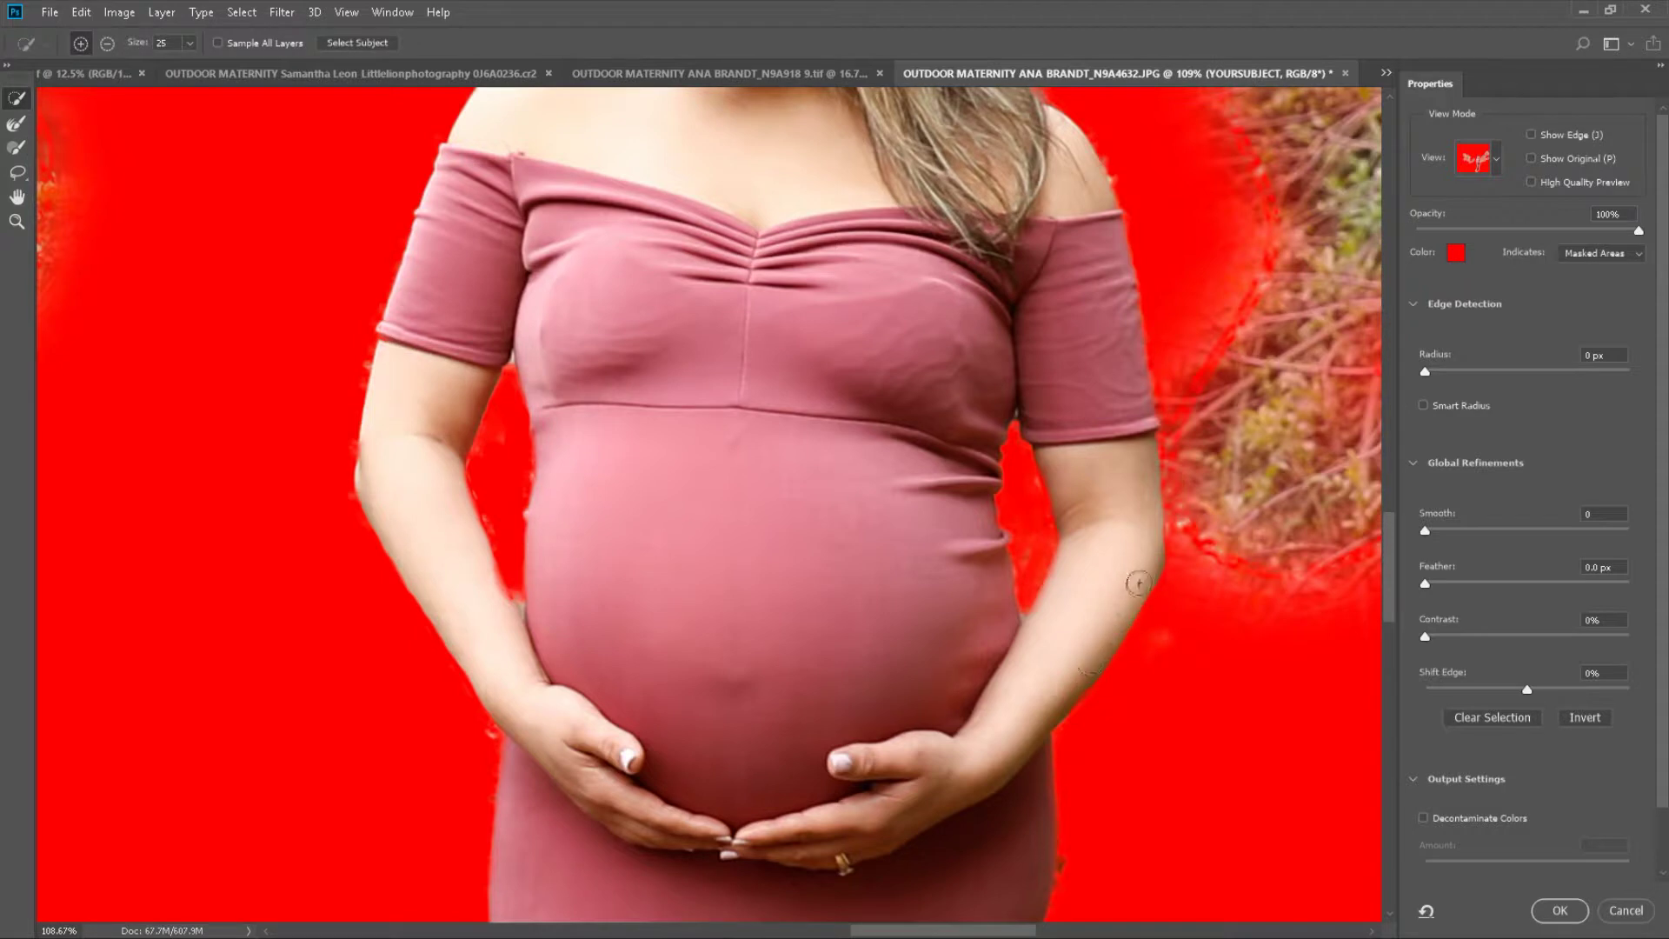
pyautogui.moveTo(1139, 583); pyautogui.dragTo(1145, 567)
# Step: Soften the mask edges of the foliage patches on both sides with a 147 px Refine Edge Brush and accept the selection
pyautogui.press('z')
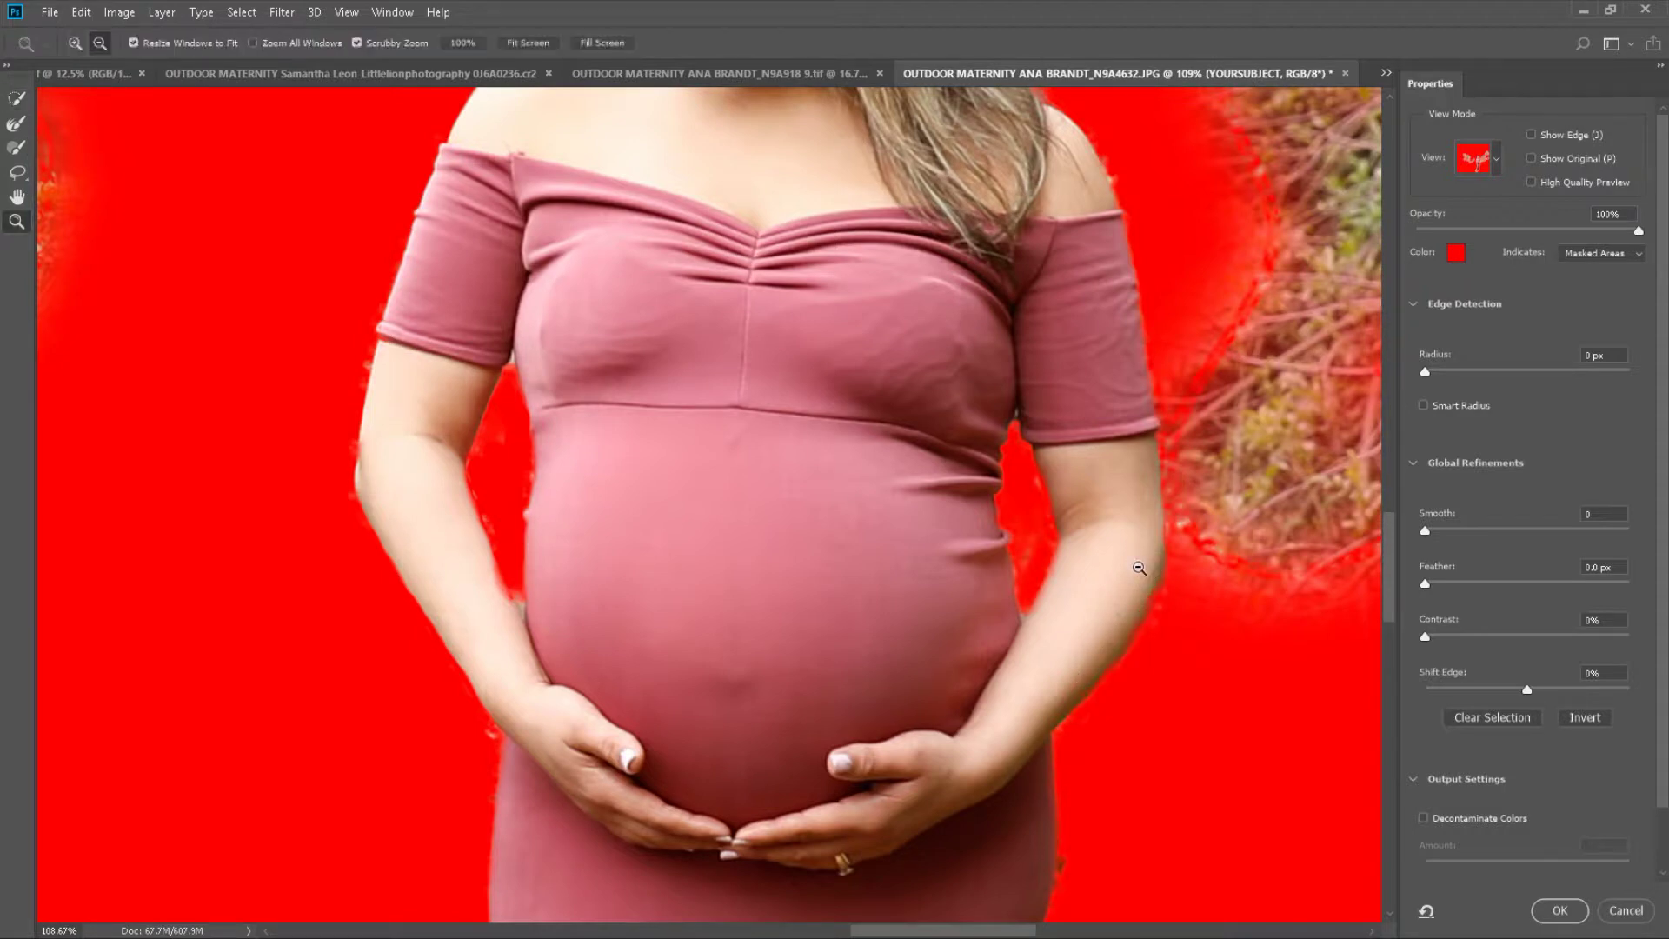
pyautogui.keyDown('alt'); pyautogui.click(1139, 568); pyautogui.keyUp('alt')
pyautogui.keyDown('alt'); pyautogui.click(948, 623); pyautogui.keyUp('alt')
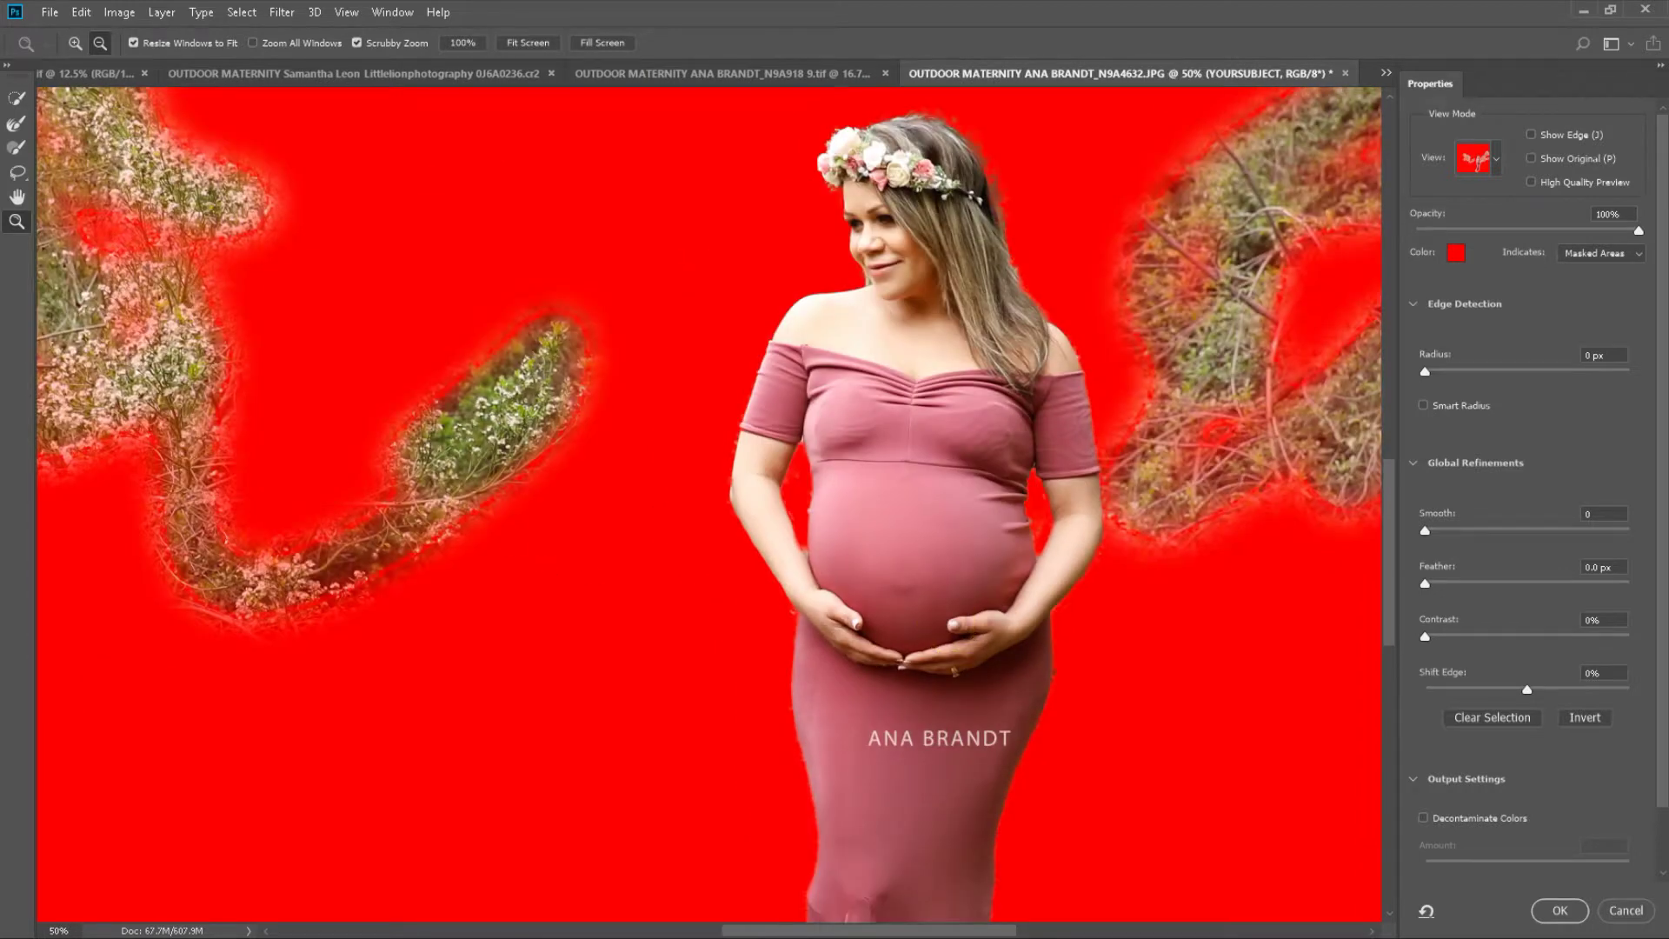
pyautogui.click(19, 102)
pyautogui.click(16, 126)
pyautogui.rightClick(428, 435)
pyautogui.moveTo(606, 465); pyautogui.dragTo(563, 467)
pyautogui.click(499, 345)
pyautogui.moveTo(539, 308)
pyautogui.mouseDown()
pyautogui.moveTo(432, 424)
pyautogui.moveTo(461, 365)
pyautogui.moveTo(563, 326)
pyautogui.moveTo(565, 365)
pyautogui.mouseUp()
pyautogui.scroll(2, 353, 425)
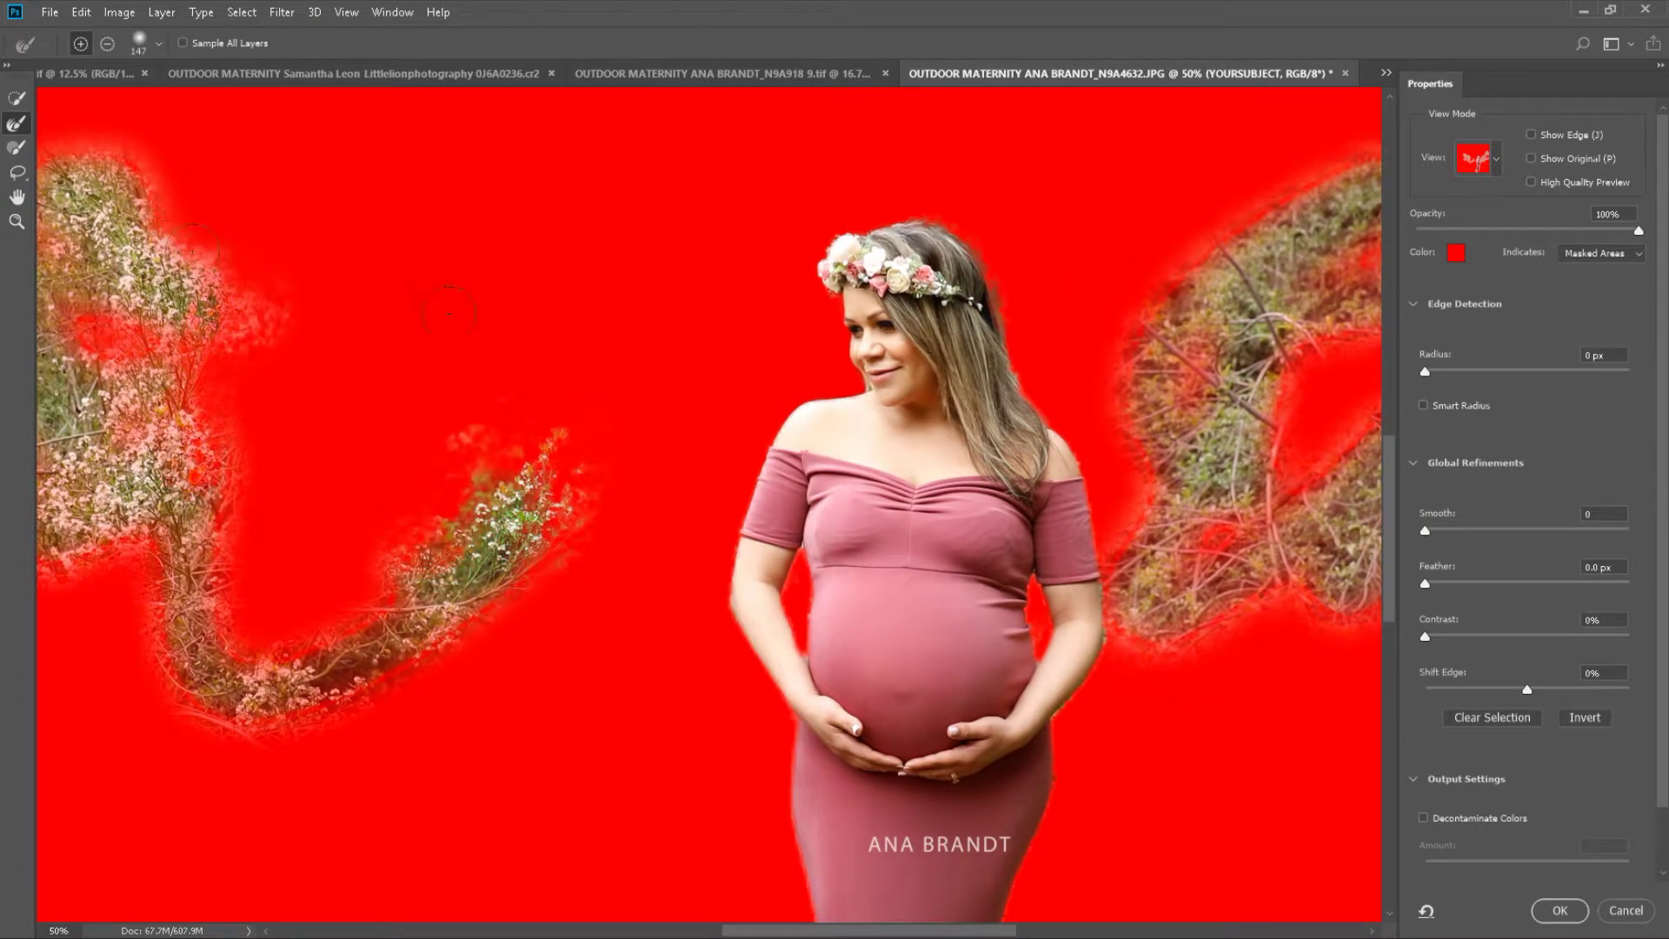
pyautogui.moveTo(1278, 217)
pyautogui.mouseDown()
pyautogui.moveTo(1151, 298)
pyautogui.moveTo(1129, 370)
pyautogui.moveTo(1161, 486)
pyautogui.moveTo(1133, 514)
pyautogui.mouseUp()
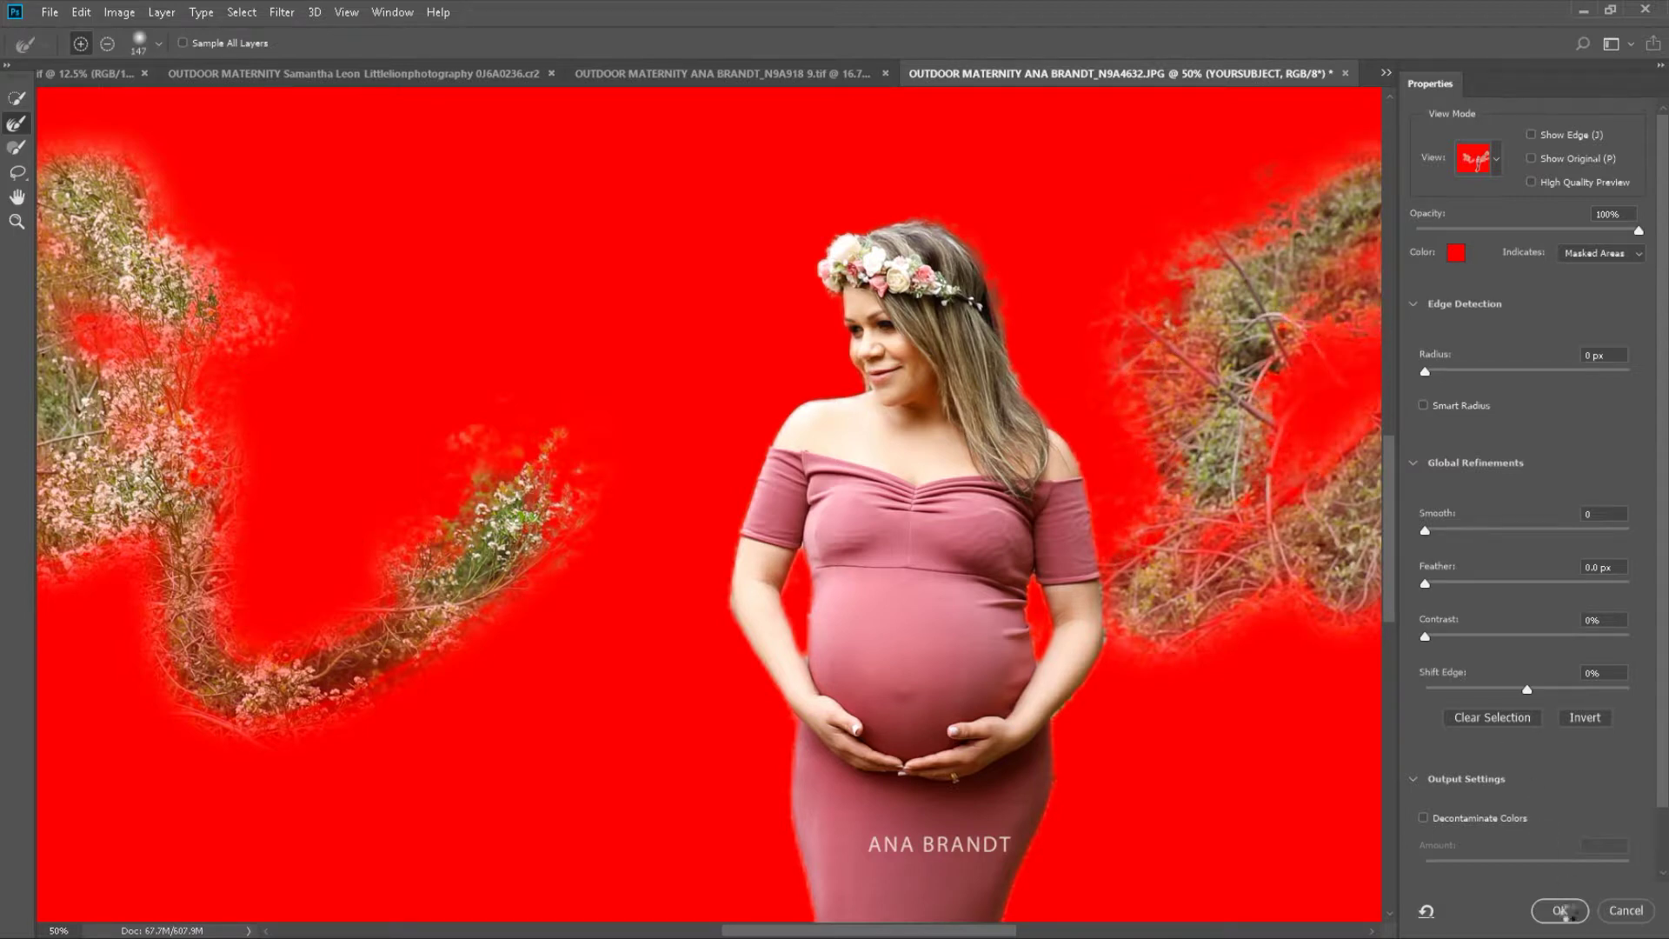
pyautogui.click(1562, 910)
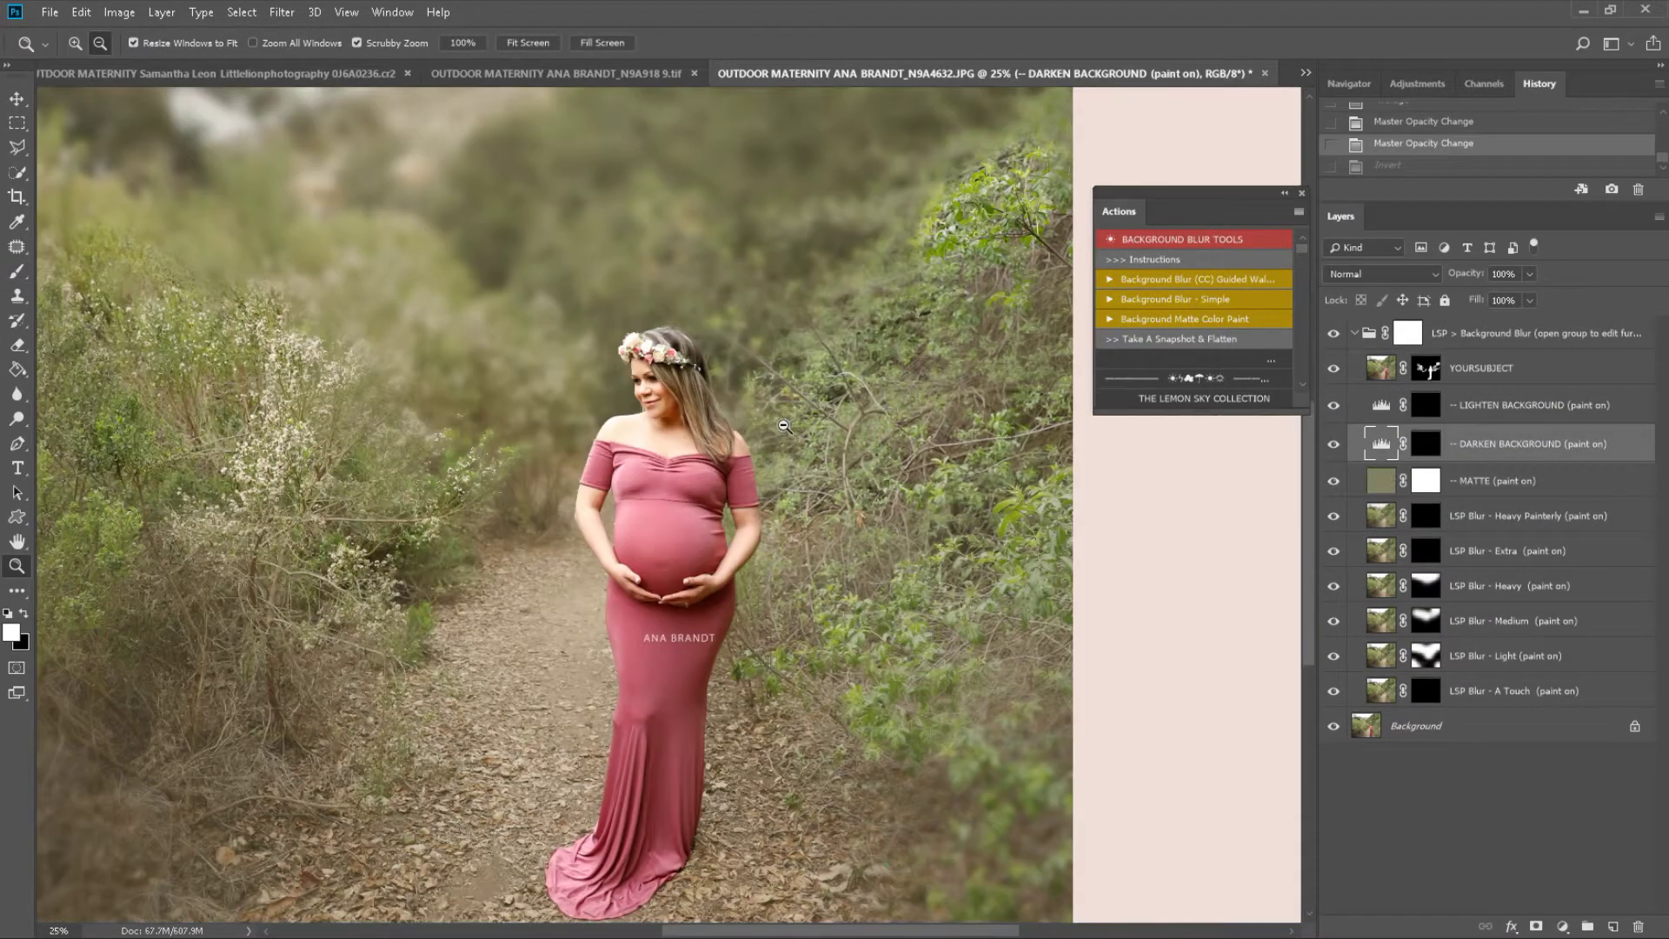
# Step: Paint white on the DARKEN BACKGROUND layer mask over the sky and upper trees with a 2000 px soft brush
pyautogui.click(783, 426)
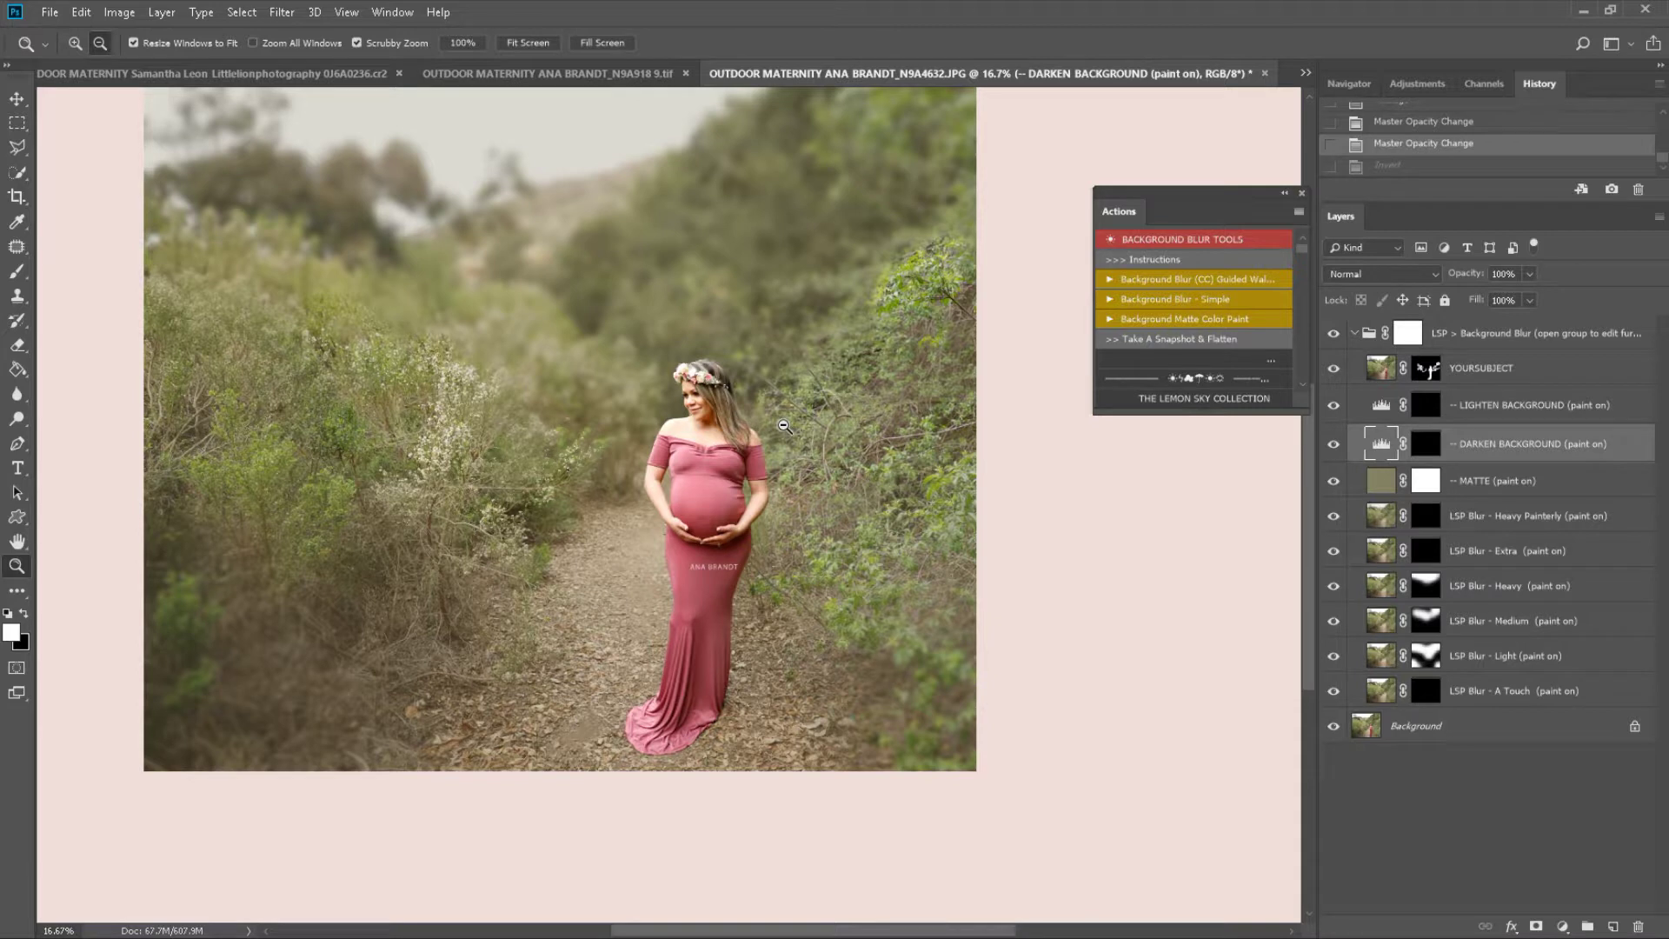
pyautogui.click(784, 426)
pyautogui.hotkey('ctrl', '0')
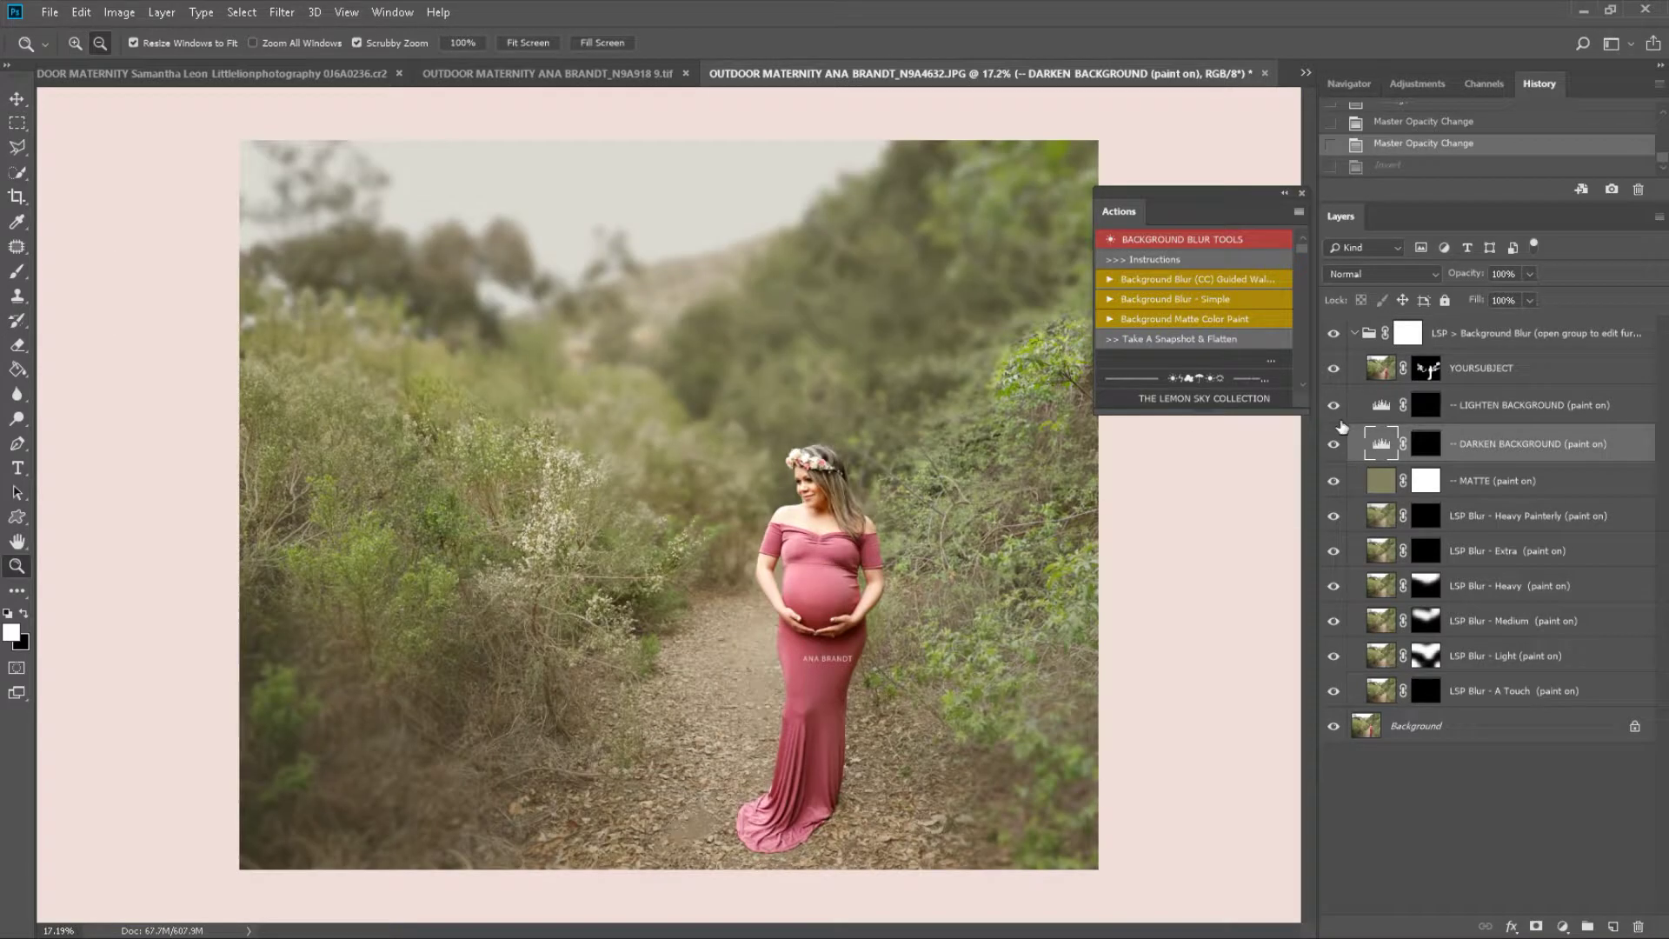
pyautogui.click(1431, 446)
pyautogui.press('b')
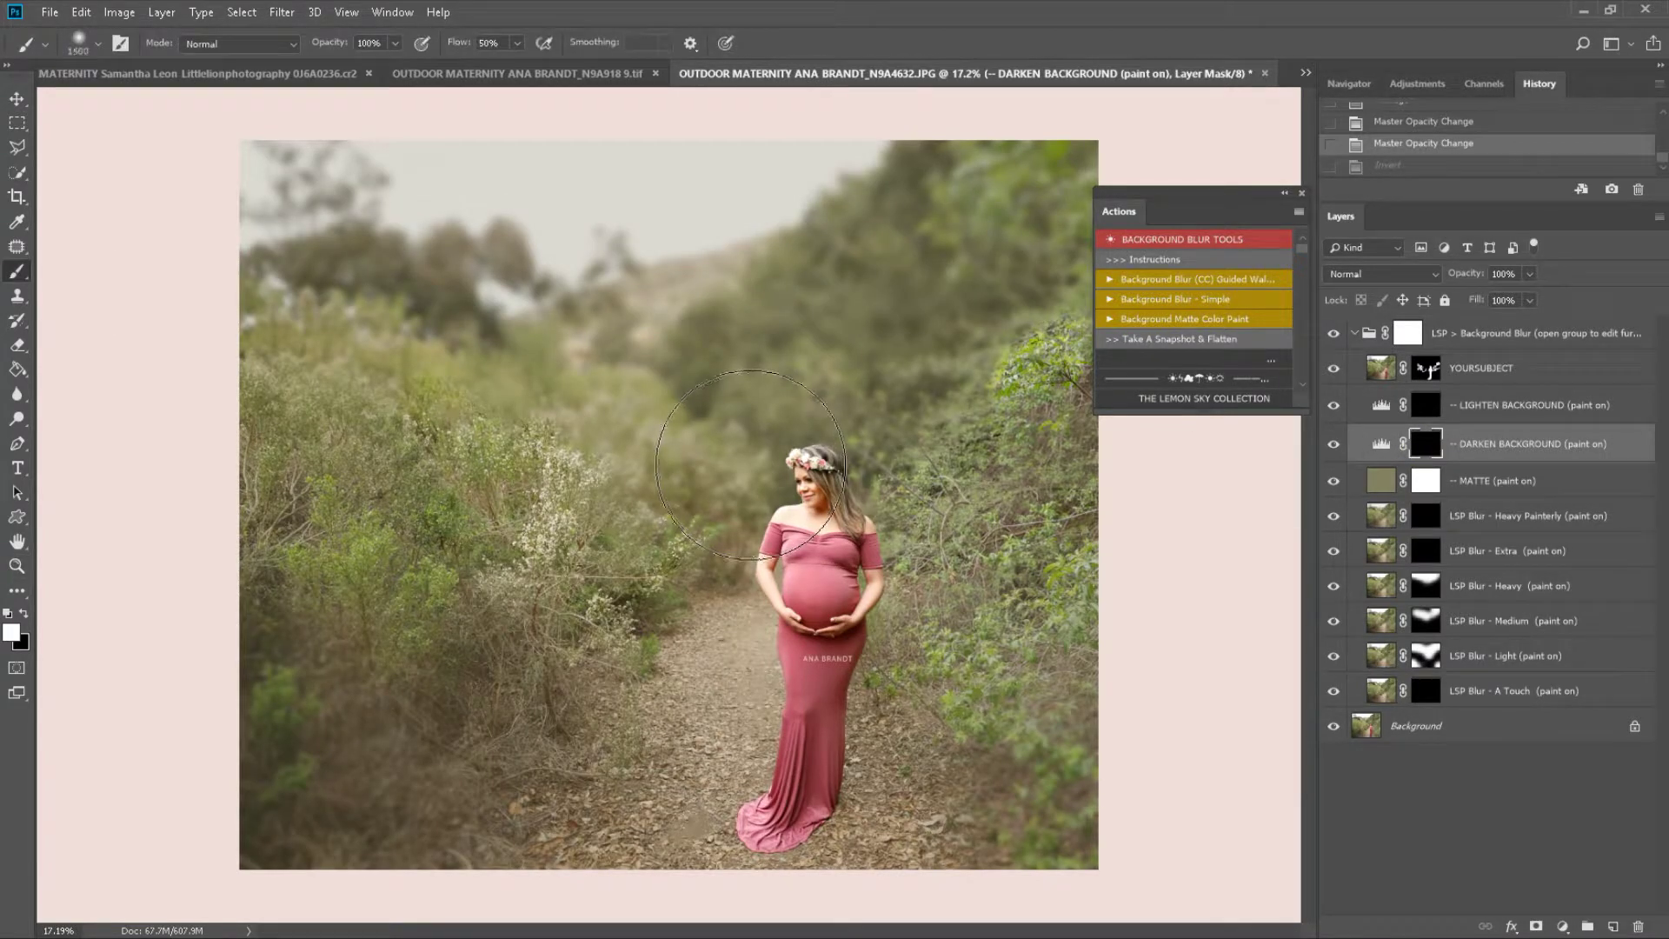
pyautogui.press(']')
pyautogui.press(']')
pyautogui.press(']')
pyautogui.click(724, 470)
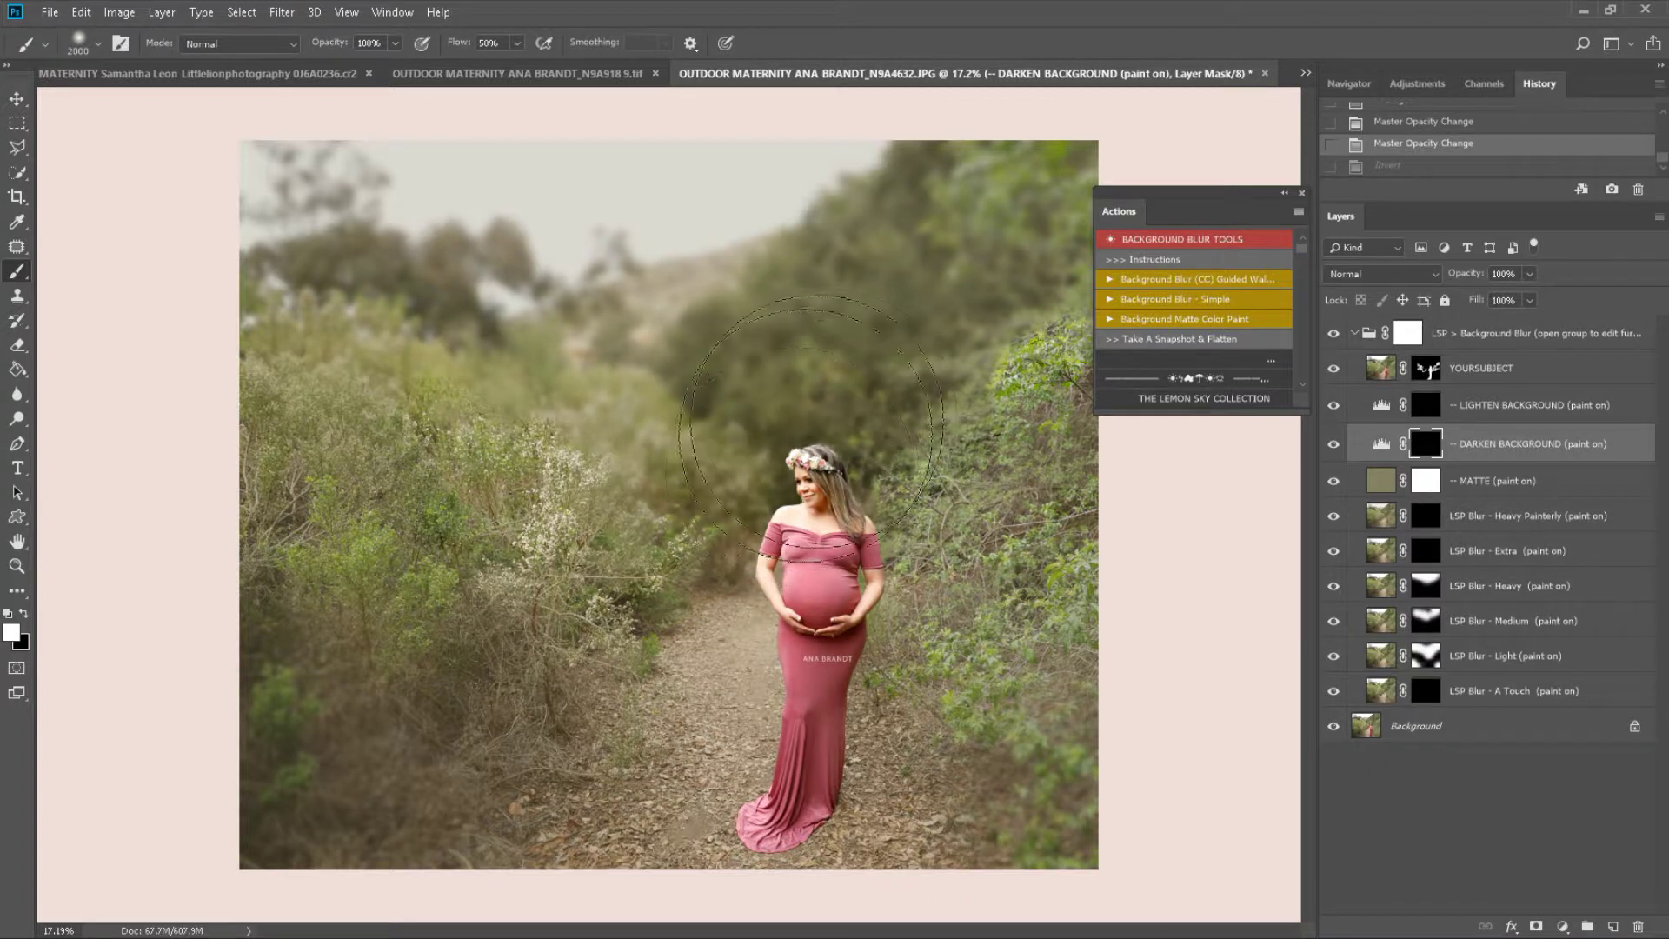
pyautogui.moveTo(564, 326)
pyautogui.mouseDown()
pyautogui.moveTo(474, 254)
pyautogui.moveTo(737, 412)
pyautogui.moveTo(887, 220)
pyautogui.mouseUp()
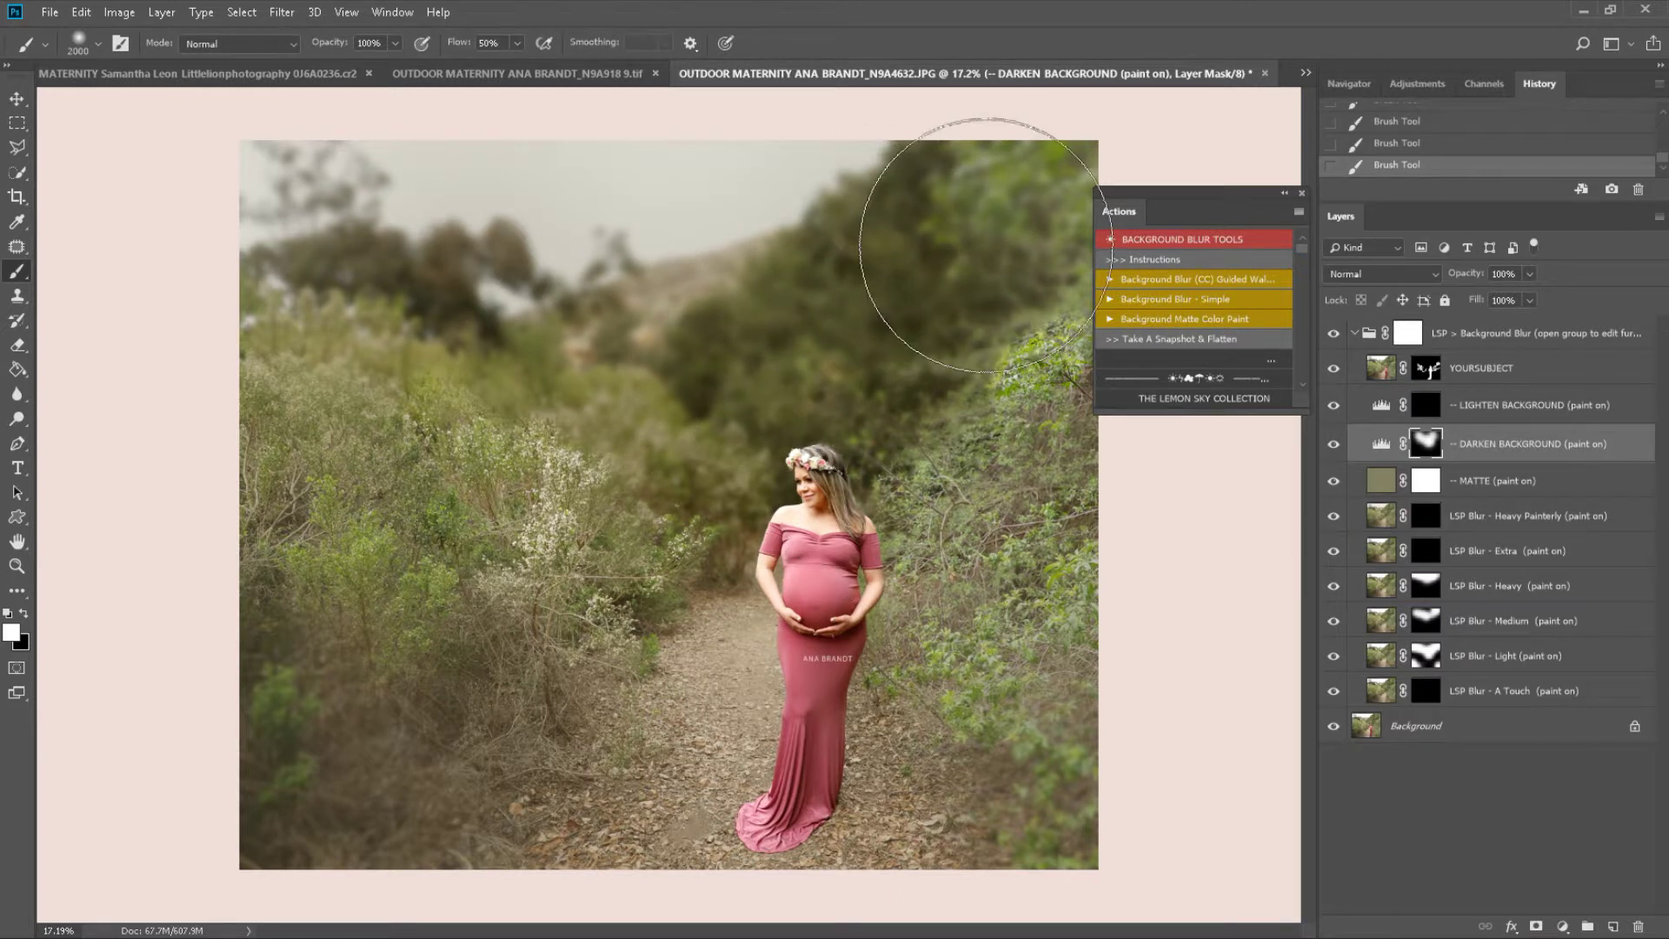
# Step: Extend the darkening into both lower corners of the photo on the DARKEN BACKGROUND mask
pyautogui.moveTo(1047, 793); pyautogui.dragTo(1109, 813)
pyautogui.moveTo(298, 763); pyautogui.dragTo(389, 756)
pyautogui.rightClick(436, 674)
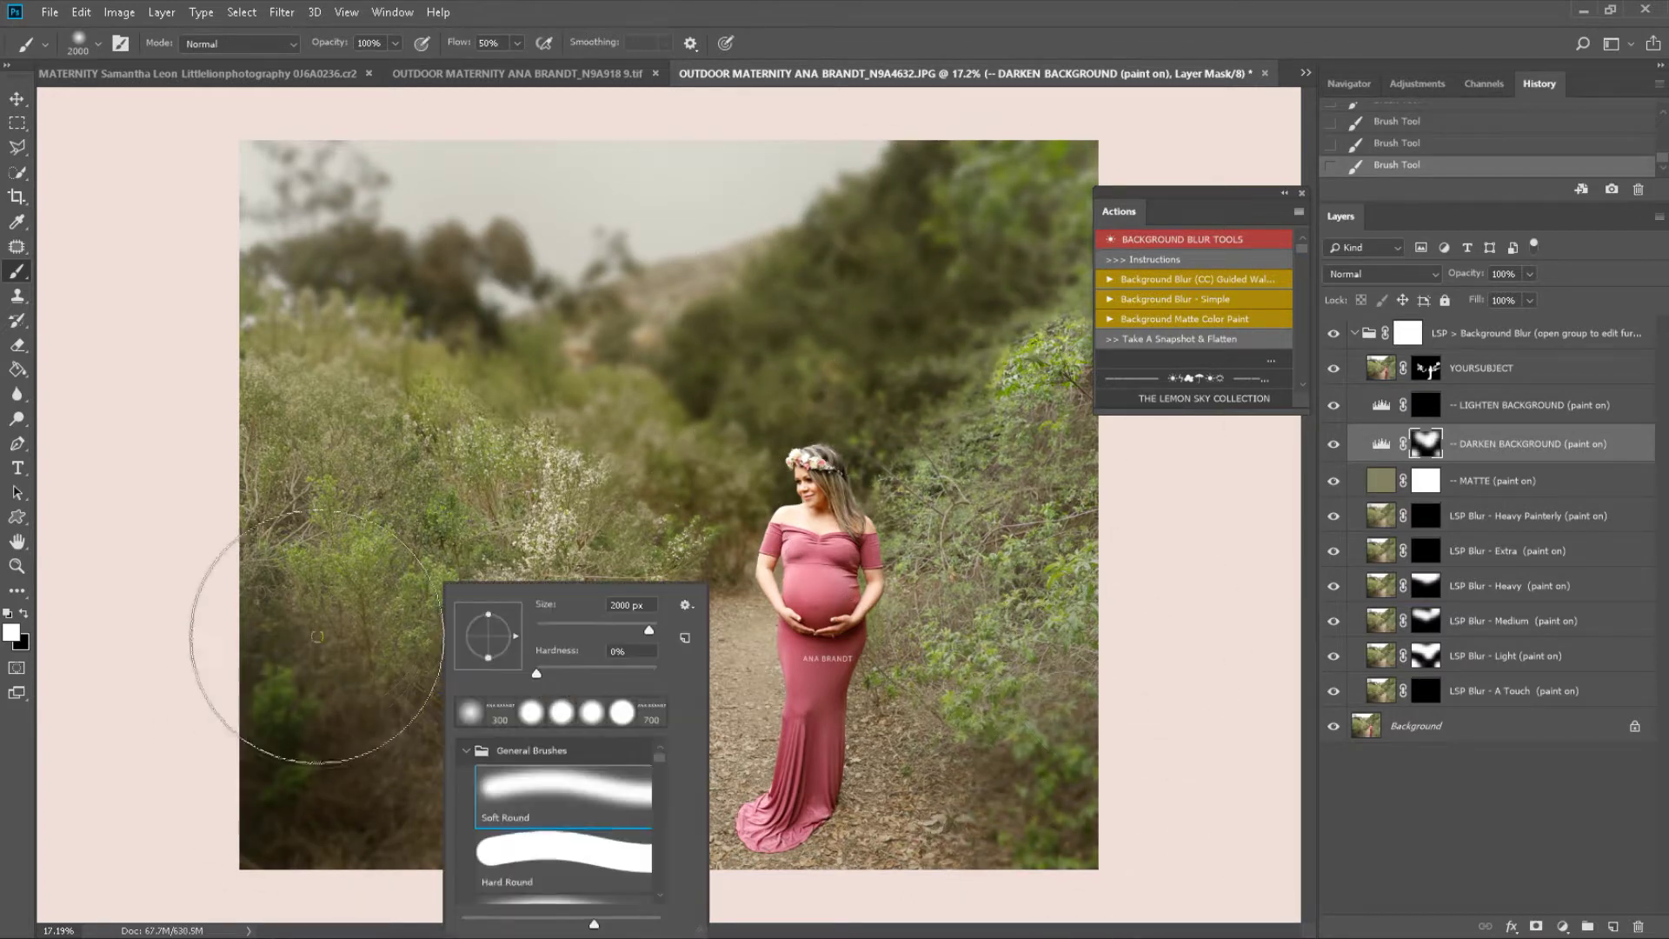
pyautogui.moveTo(316, 639); pyautogui.dragTo(334, 727)
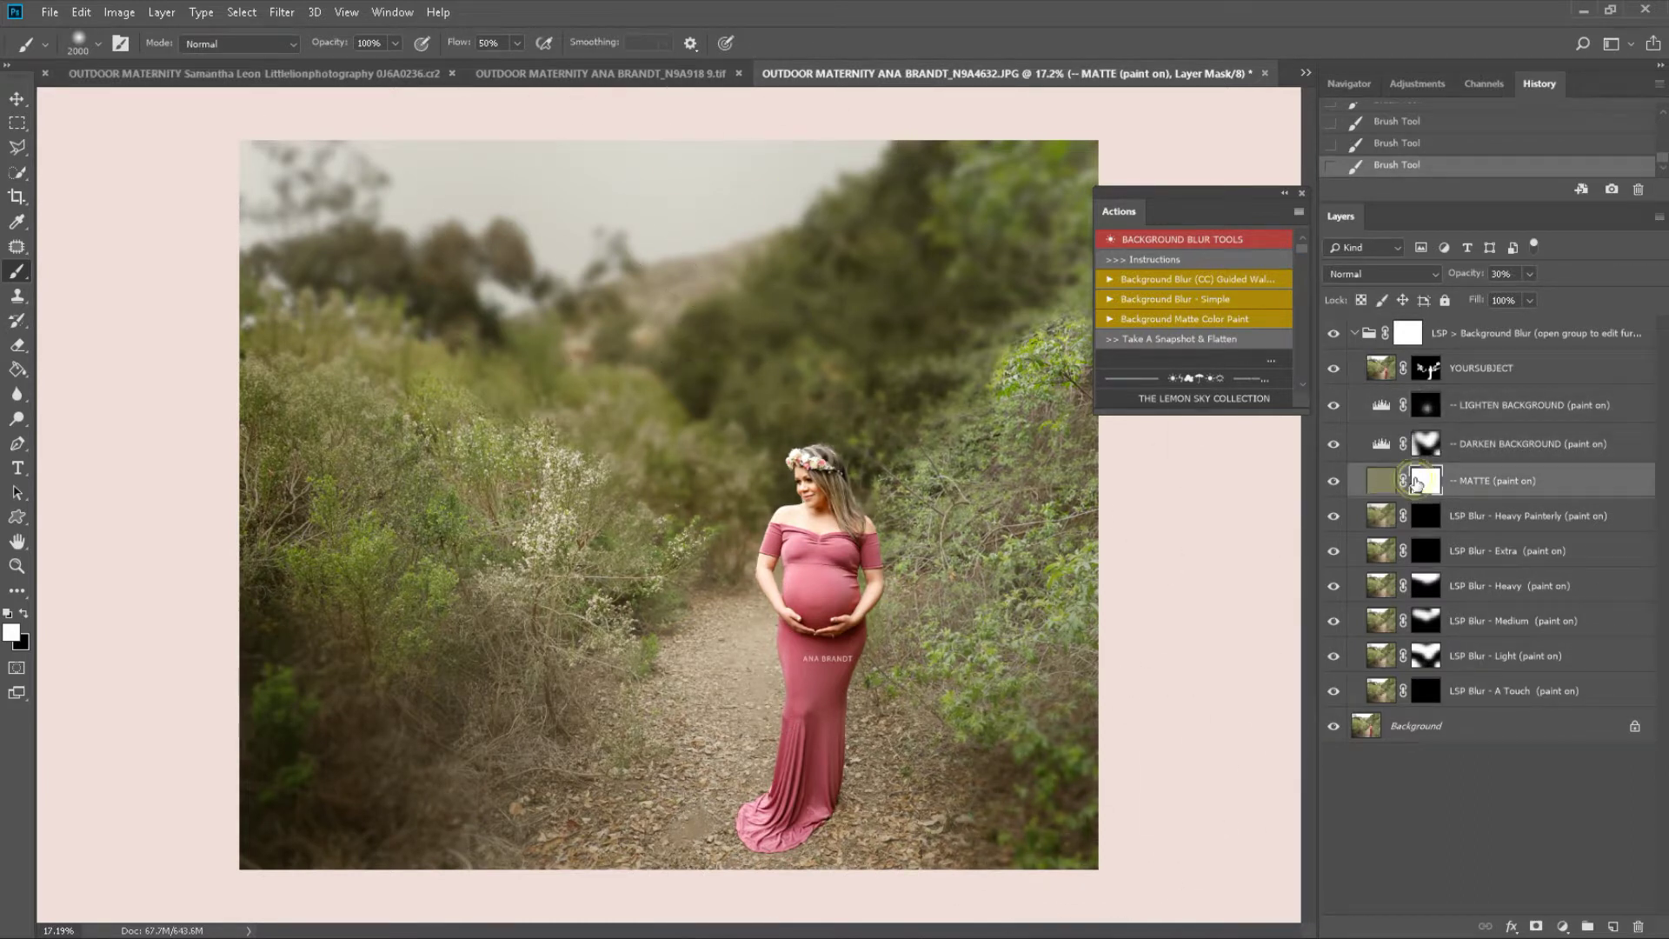
# Step: Invert the MATTE layer mask to repaint the matte only across the sky and treetops in white, and reduce the layer's opacity
pyautogui.hotkey('ctrl', 'i')
pyautogui.press('x')
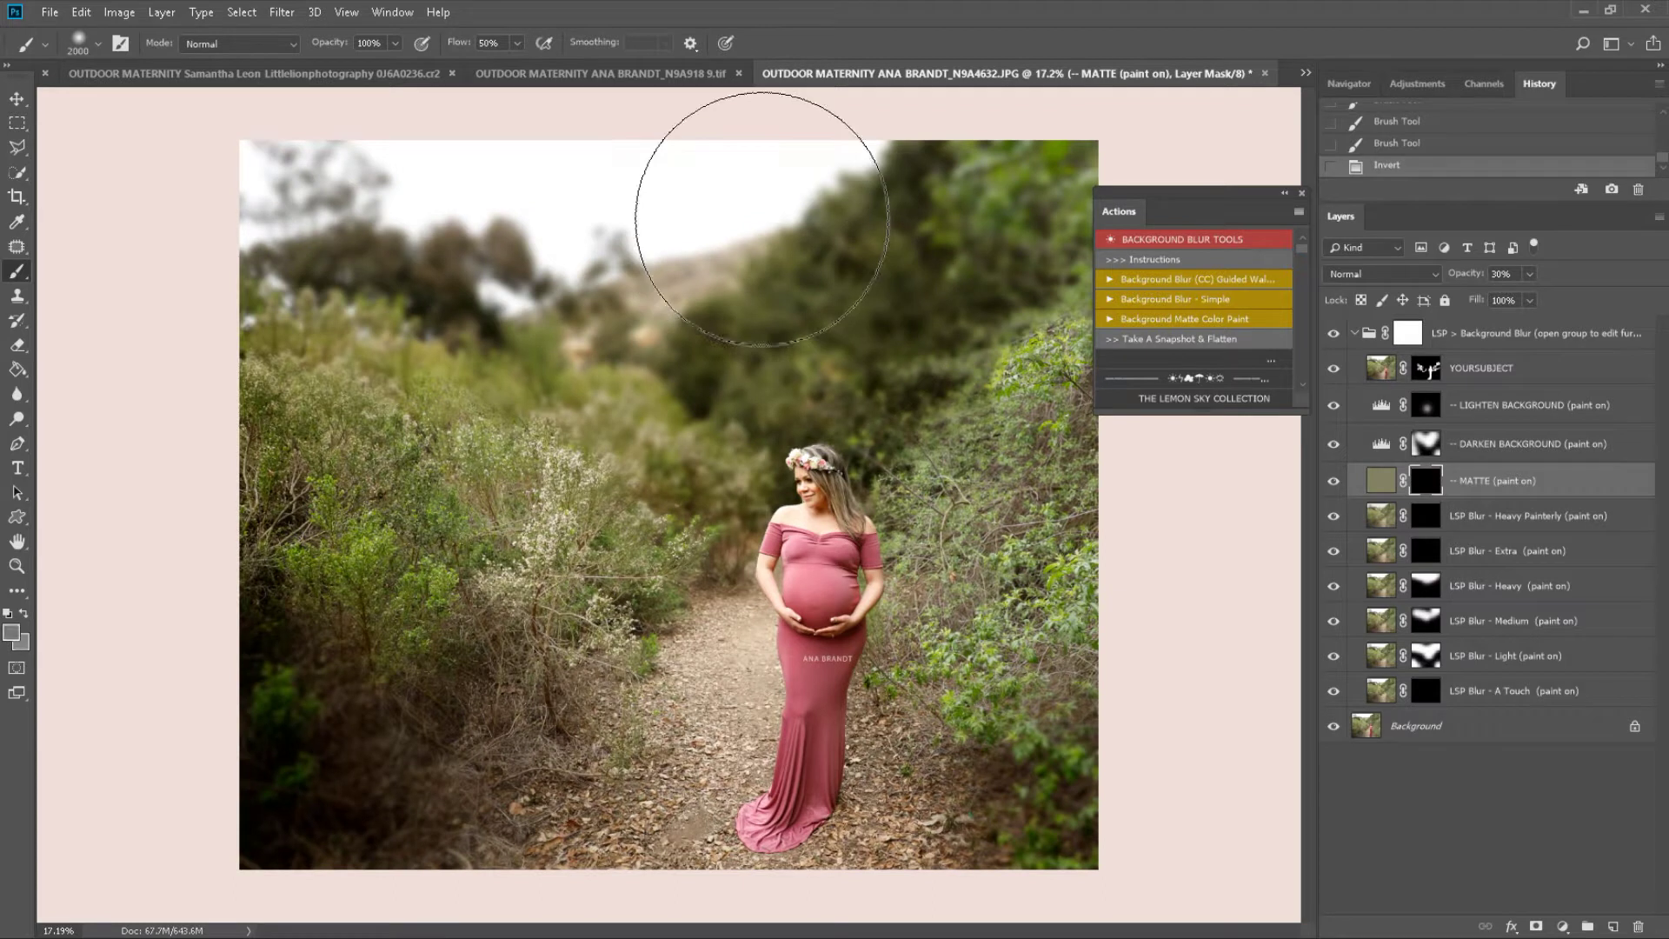
pyautogui.press('x')
pyautogui.moveTo(739, 219)
pyautogui.mouseDown()
pyautogui.moveTo(640, 294)
pyautogui.moveTo(924, 187)
pyautogui.moveTo(960, 199)
pyautogui.mouseUp()
pyautogui.click(1530, 275)
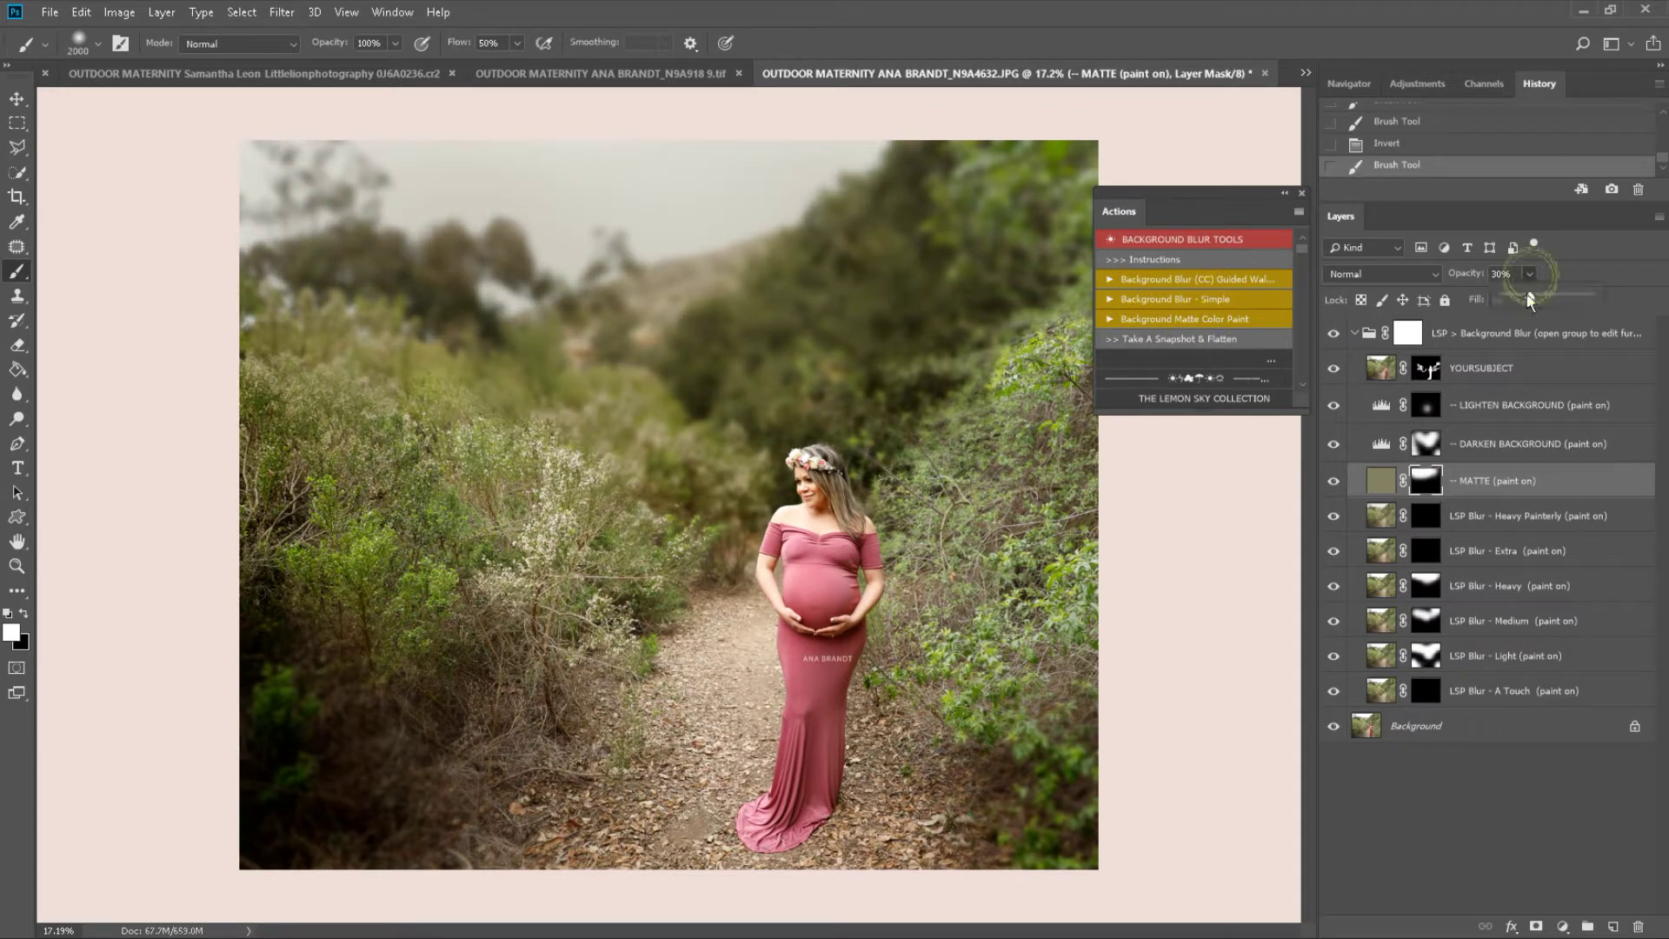
pyautogui.moveTo(1530, 297); pyautogui.dragTo(1512, 297)
# Step: Collapse the Background Blur group and hide and reshow it to compare the edit with the original photo
pyautogui.click(1361, 333)
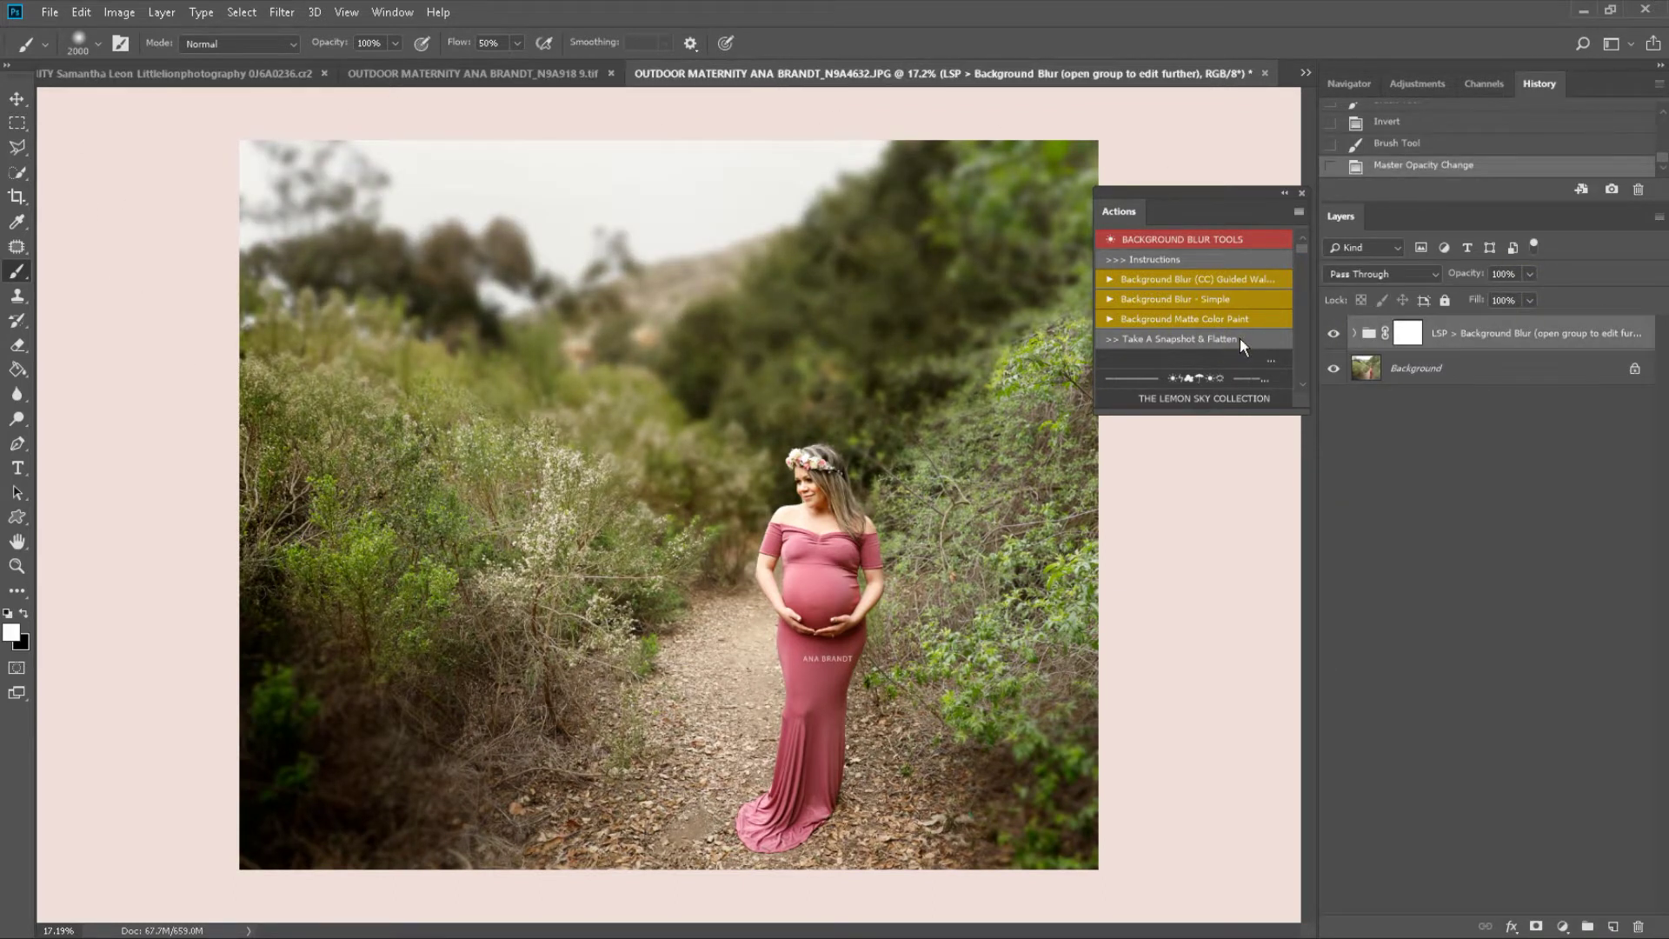
pyautogui.click(1333, 335)
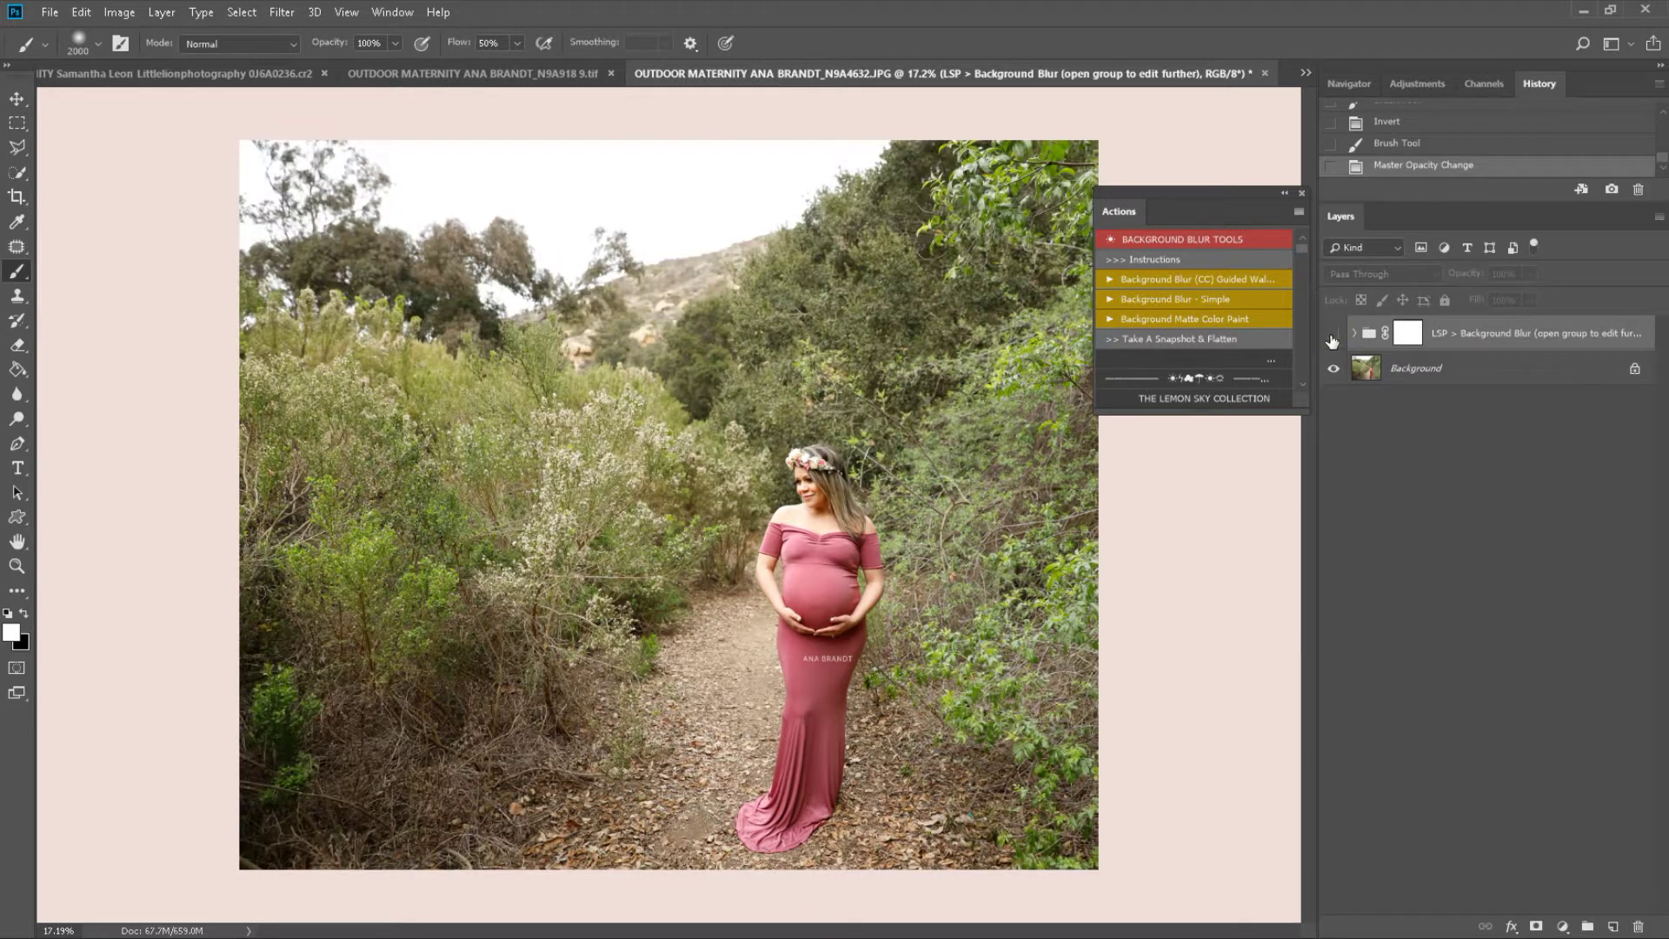
pyautogui.click(1333, 335)
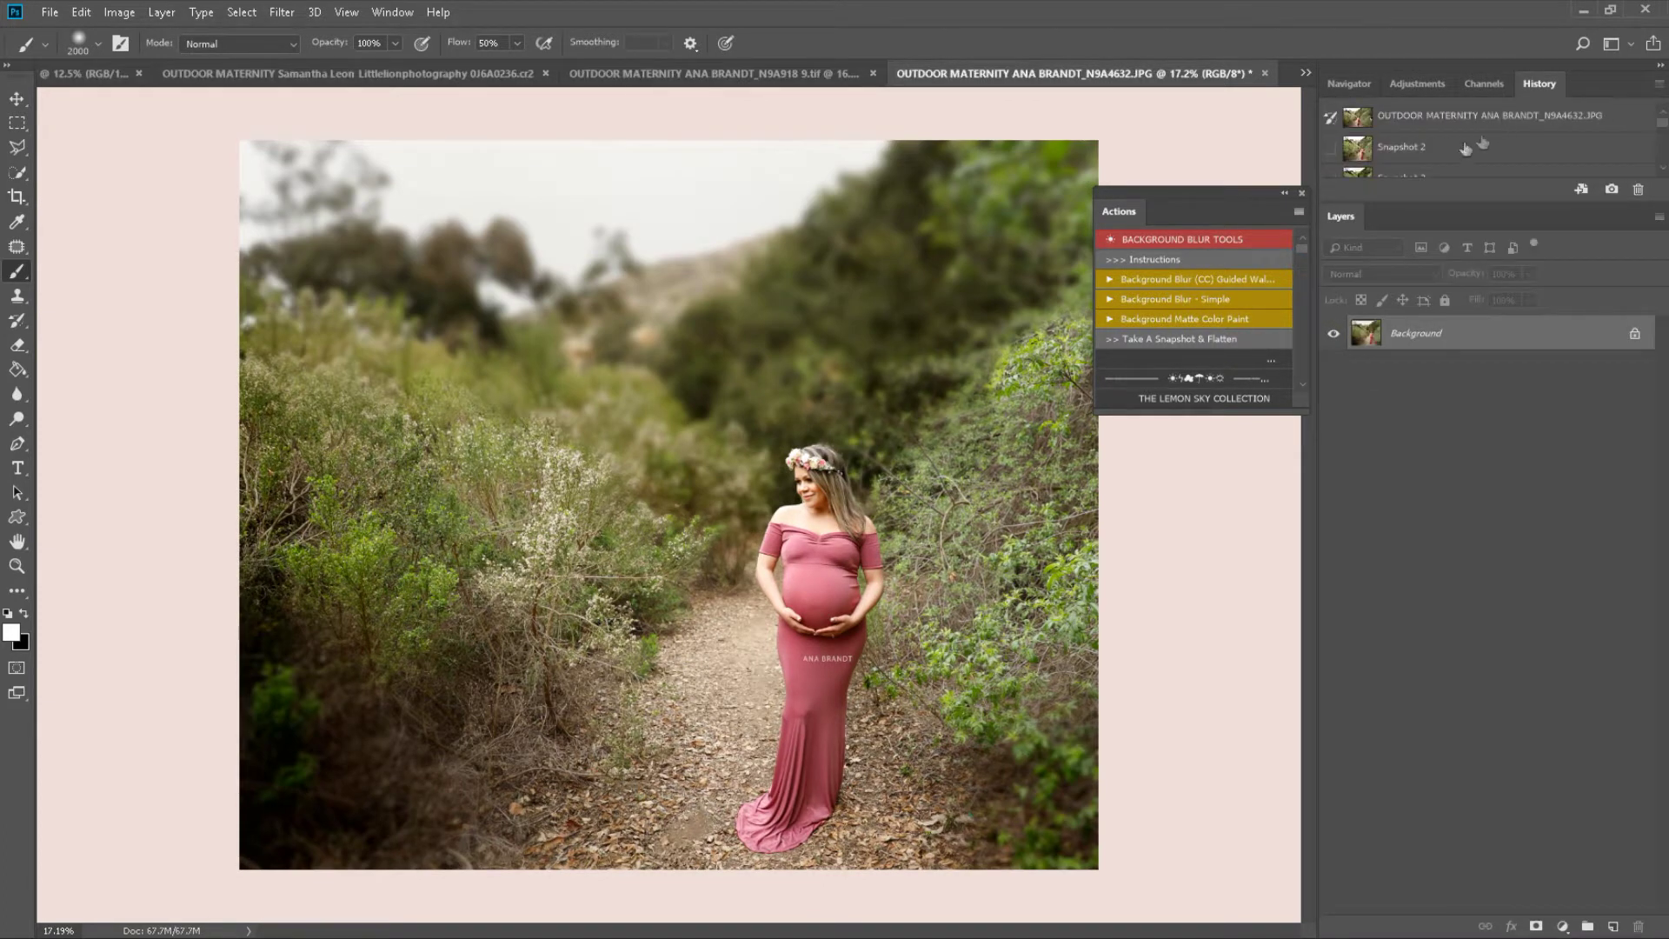
# Step: Compare the photo before and after the background blur using Snapshot 2 and Snapshot 3 in the history
pyautogui.click(1443, 148)
pyautogui.press('z')
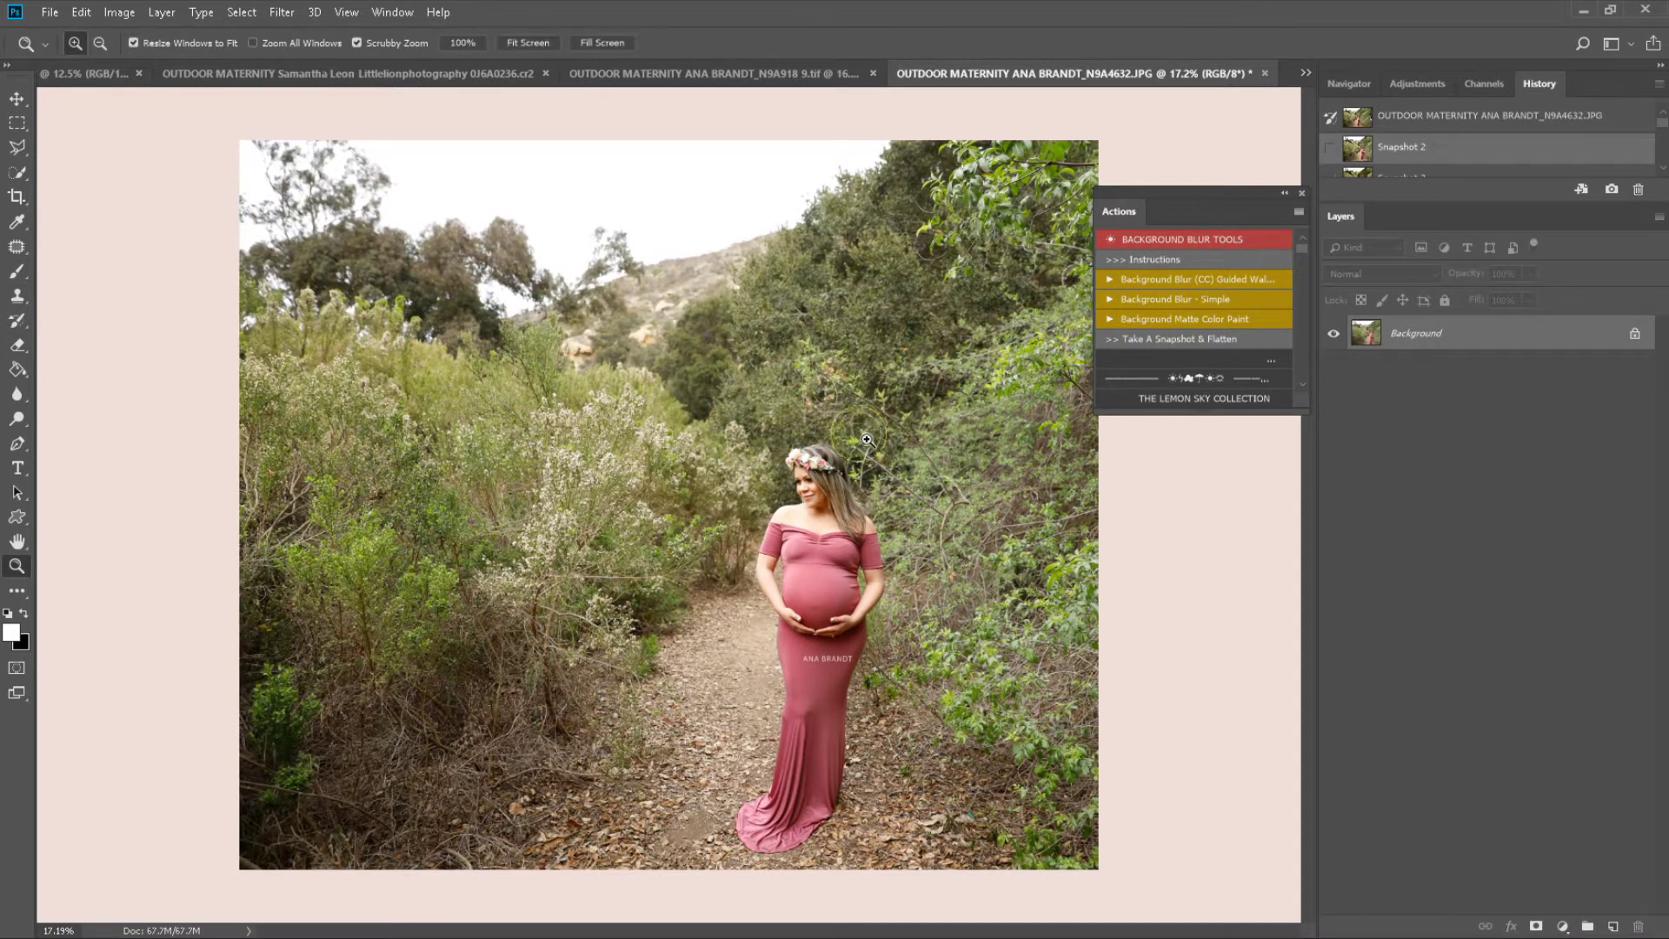
pyautogui.moveTo(867, 439); pyautogui.dragTo(876, 440)
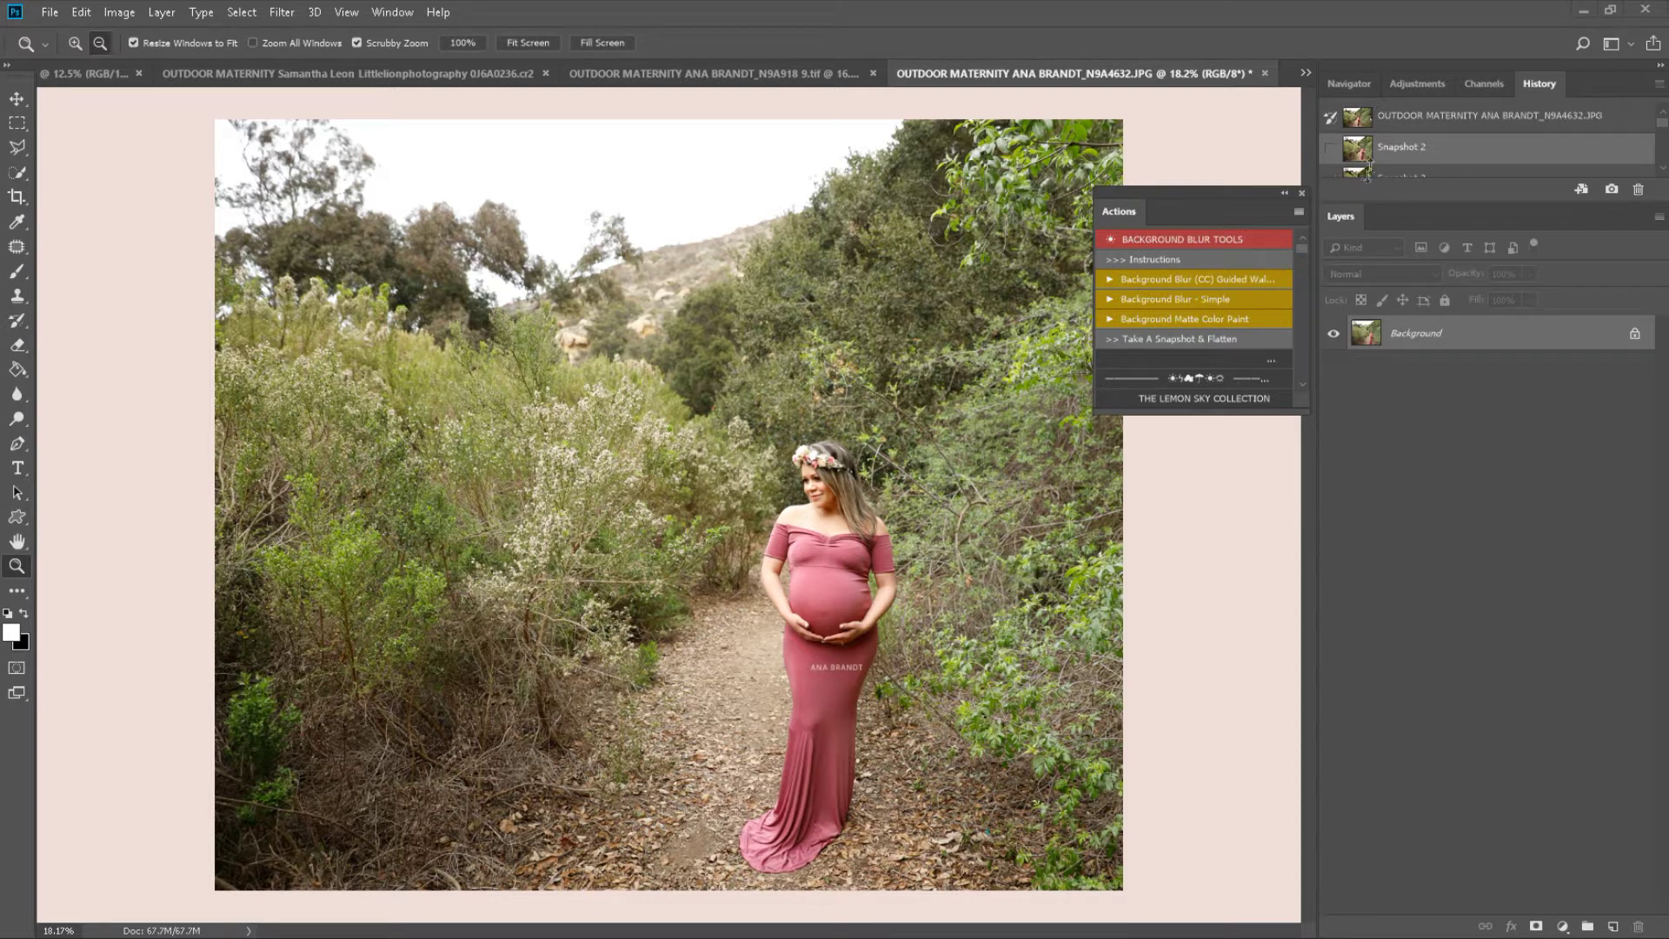
pyautogui.scroll(-1, 1417, 154)
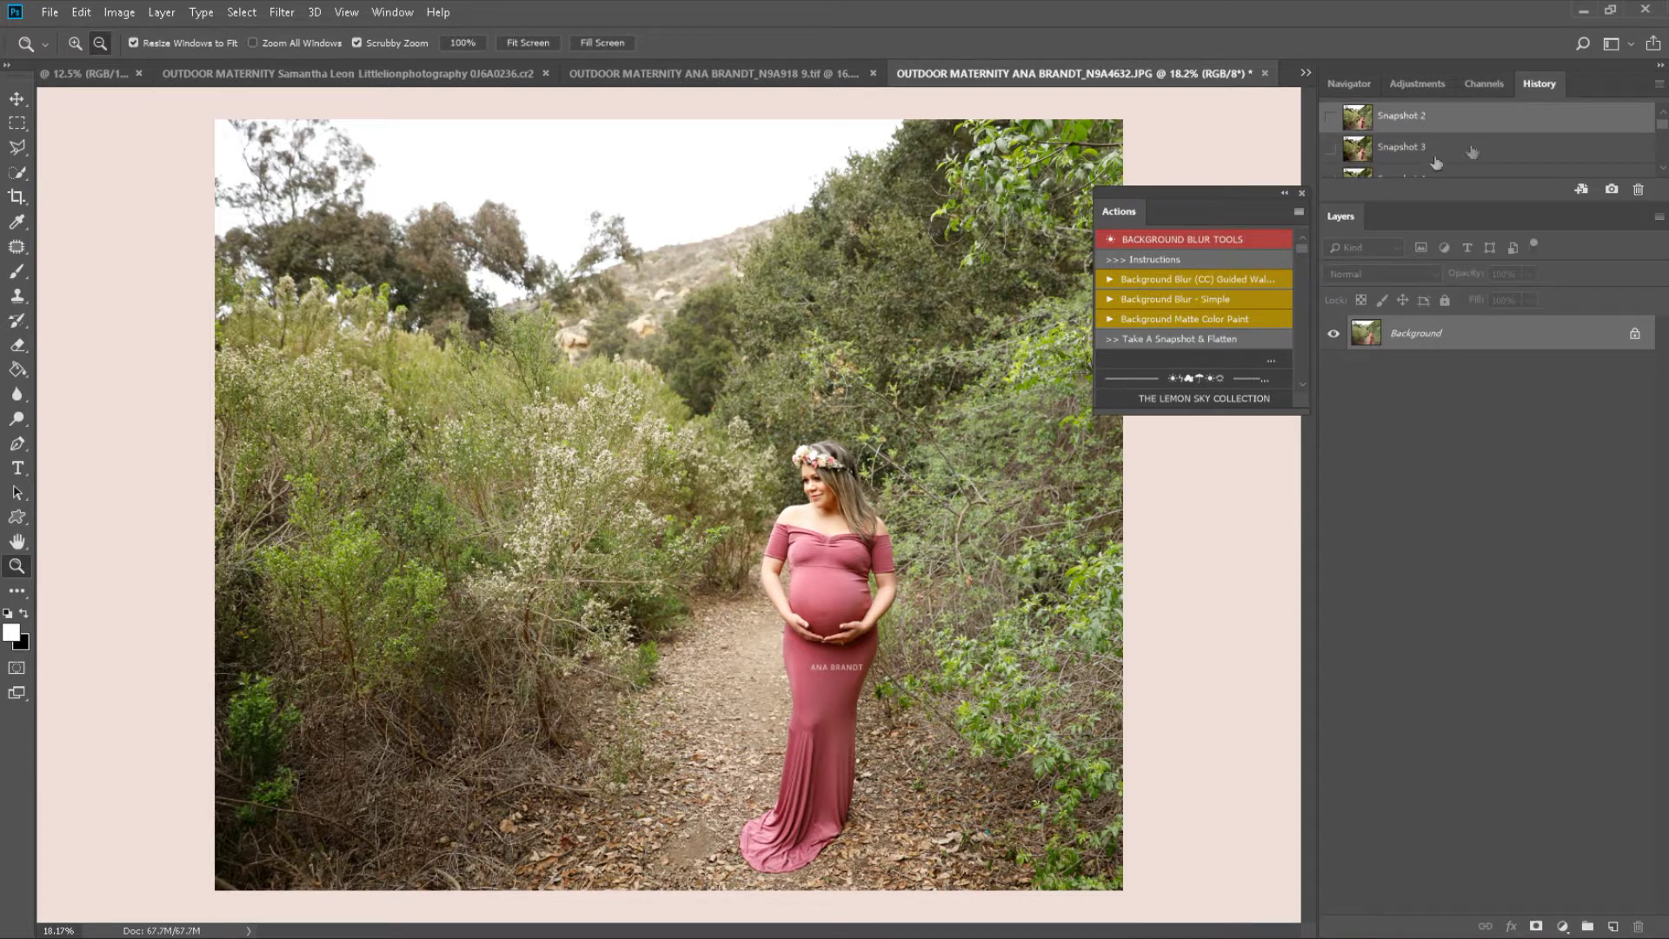
pyautogui.click(1431, 153)
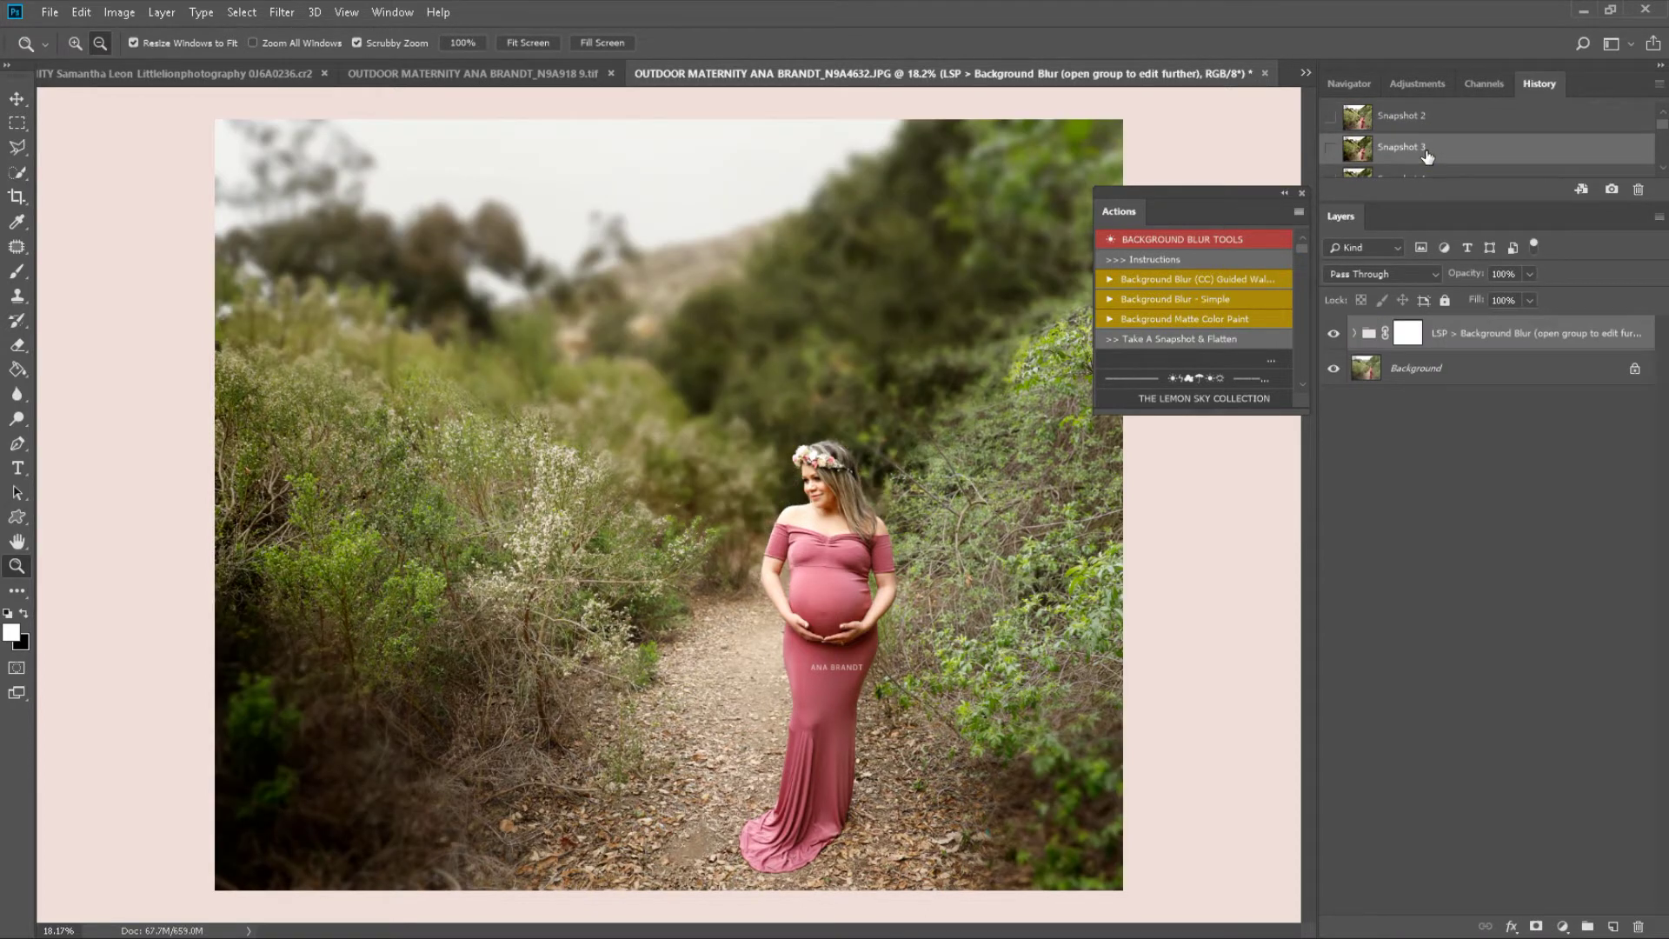